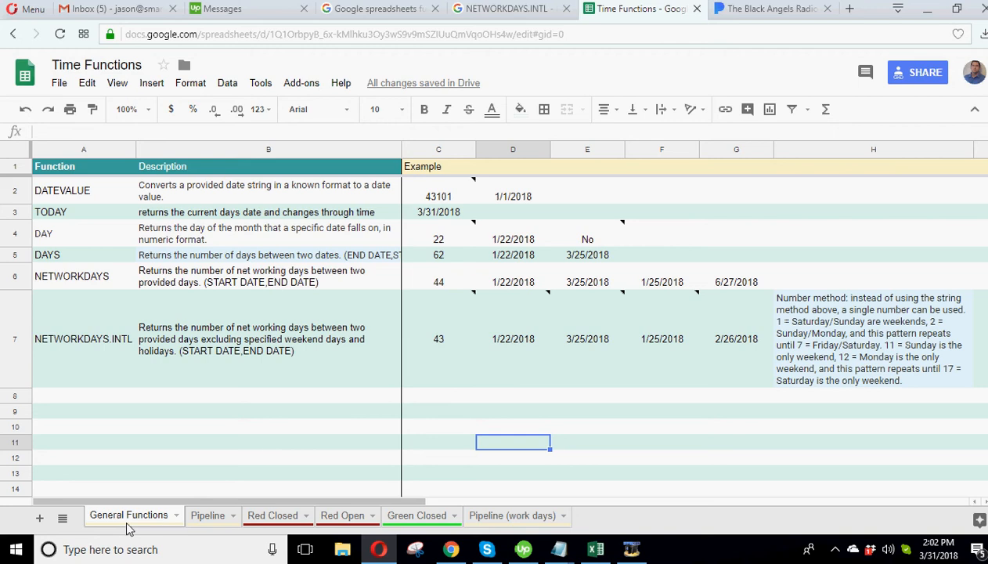
Review the DATEVALUE, TODAY and DAY rows on the General Functions sheet, including their descriptions, the TODAY example formula and the DAY example's note
click(94, 200)
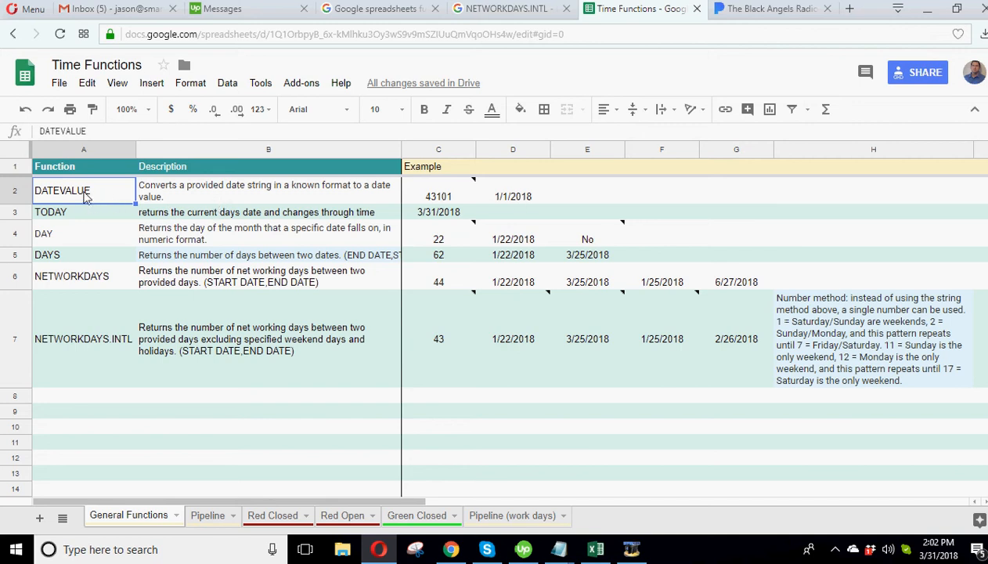
click(94, 219)
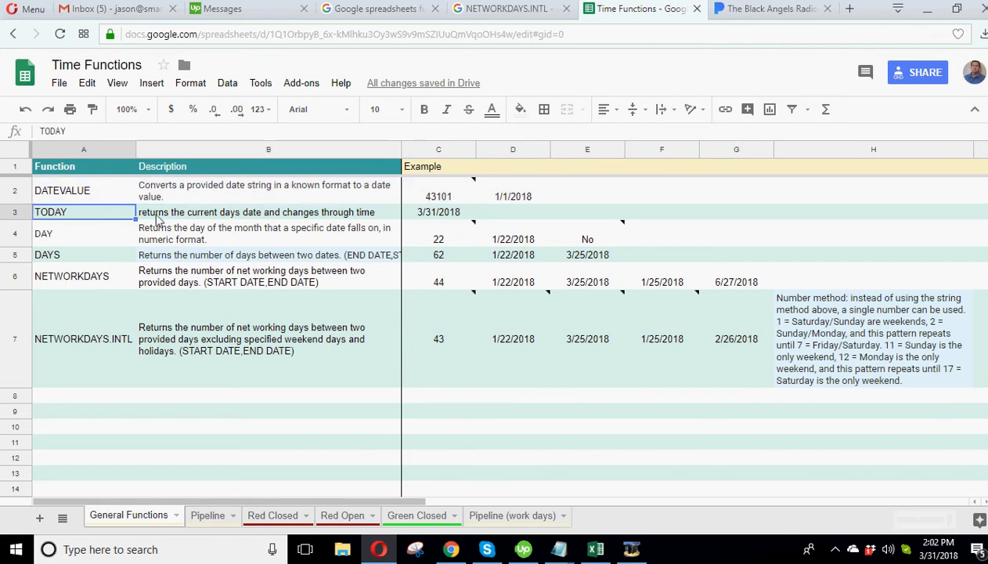
click(414, 219)
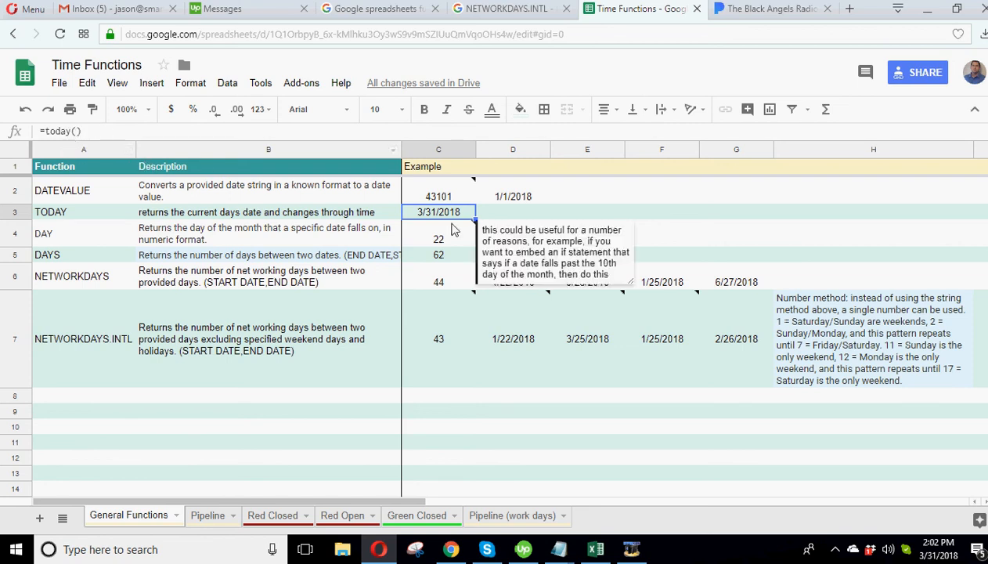
click(163, 241)
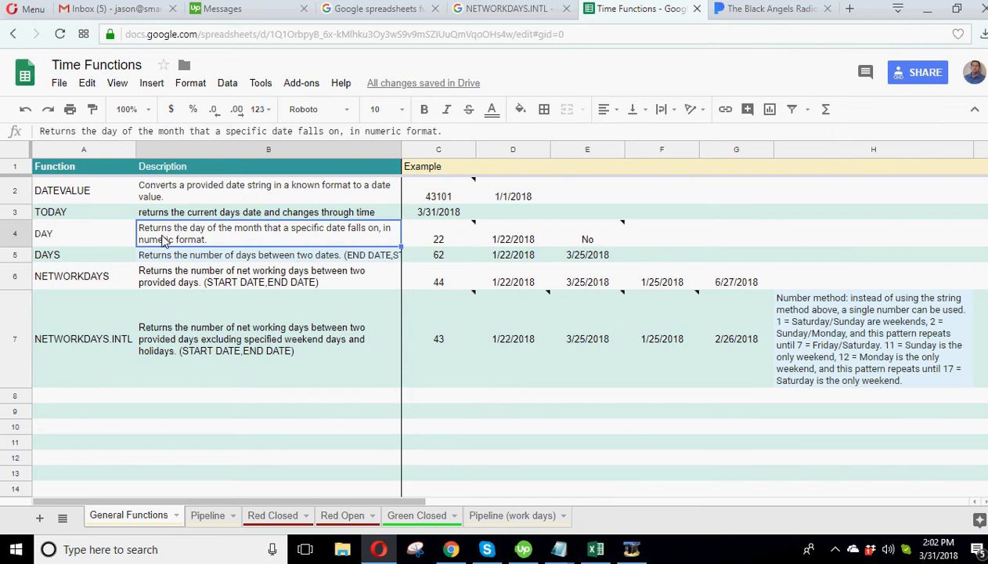
click(90, 242)
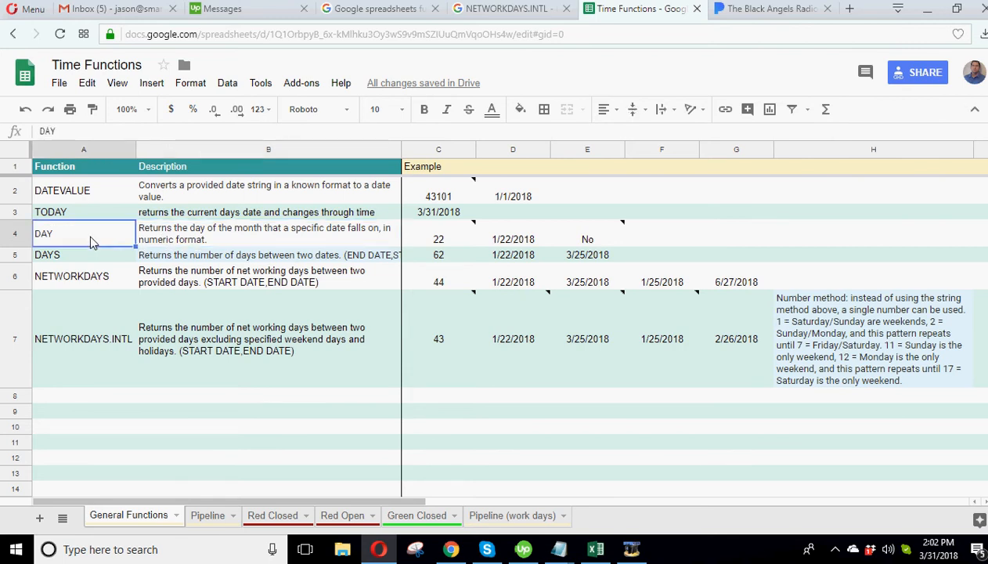
mouse_move(433, 245)
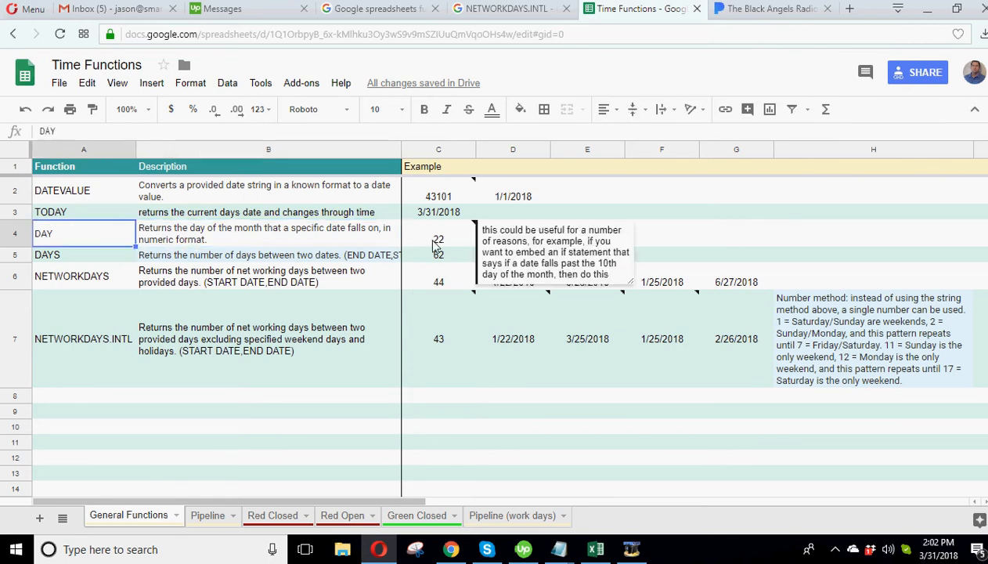
click(338, 243)
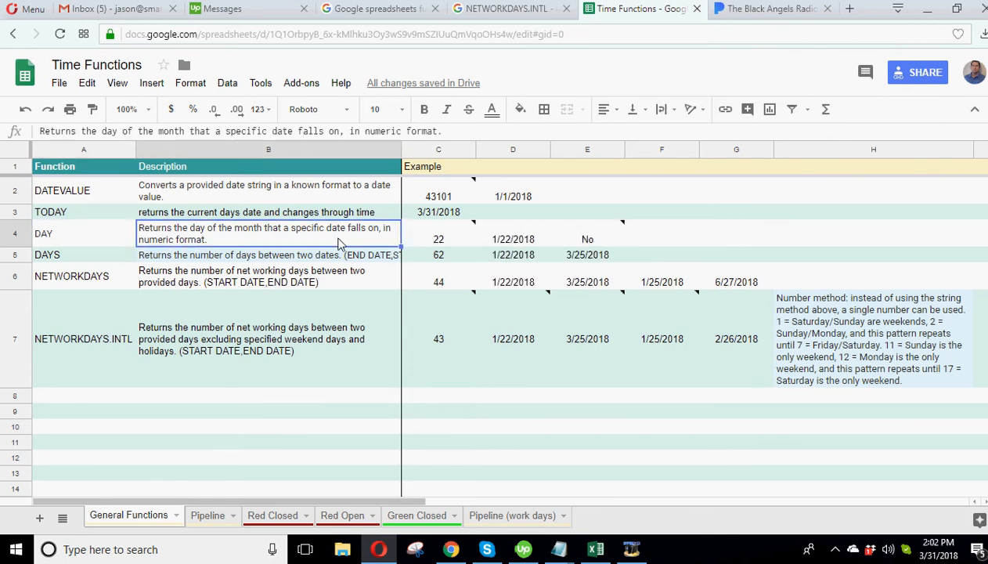
mouse_move(434, 241)
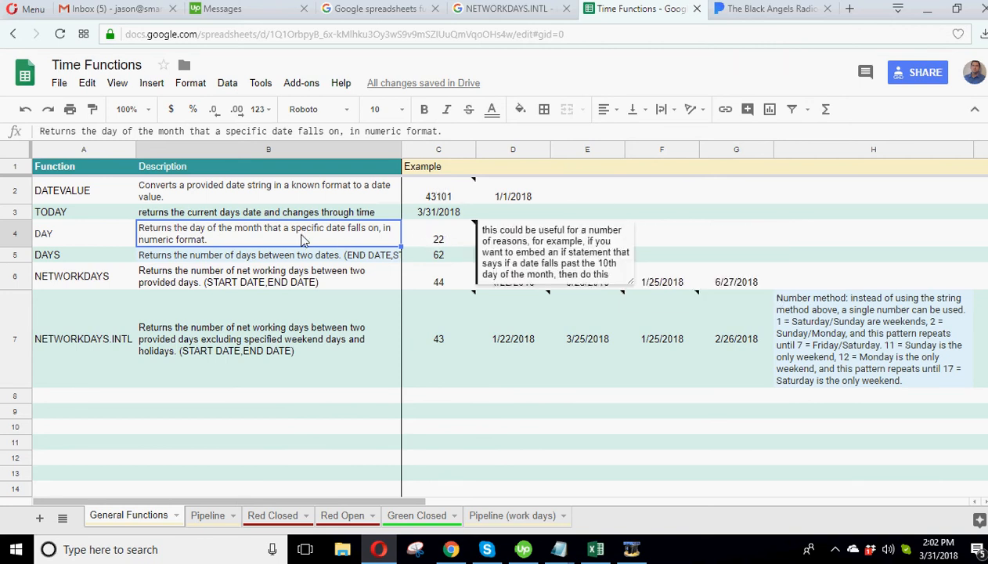
Examine the DAYS function's description and inspect the arguments of its example formula in C5
click(239, 256)
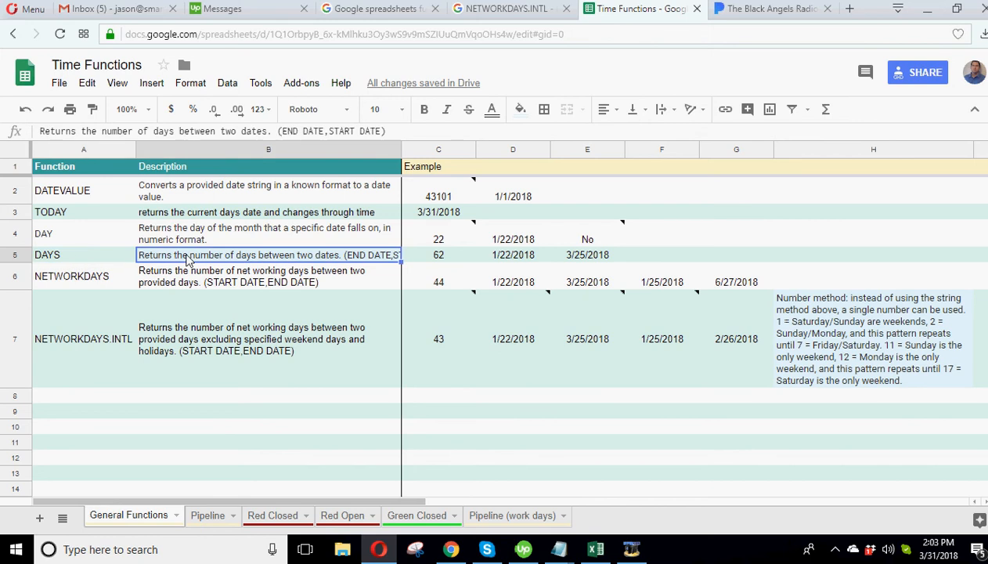
click(440, 255)
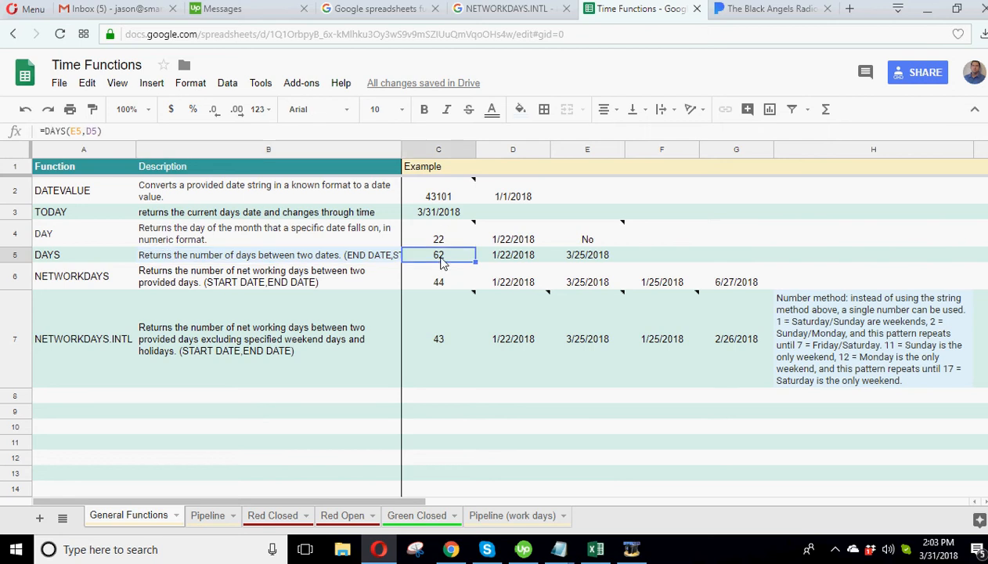
click(71, 131)
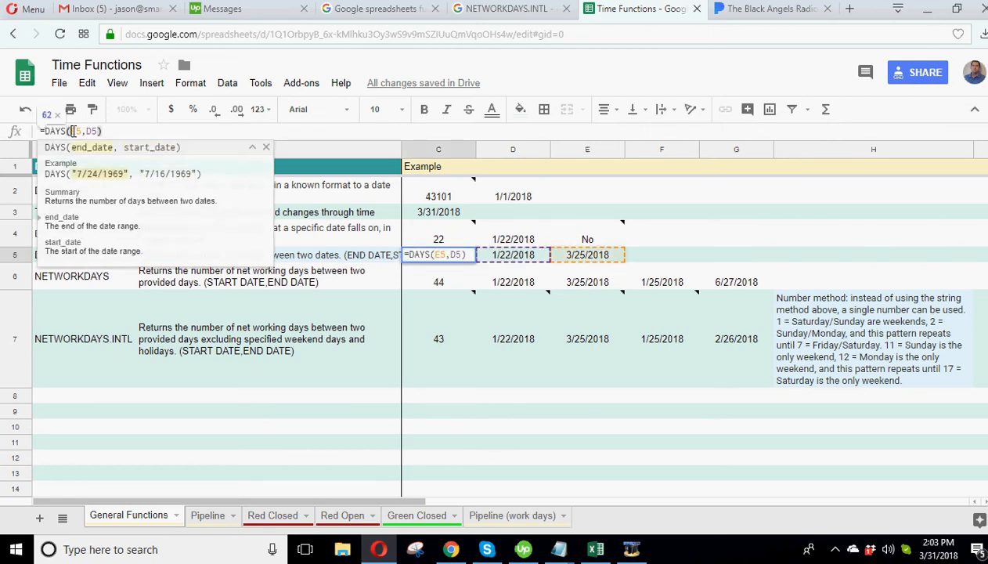
key(Return)
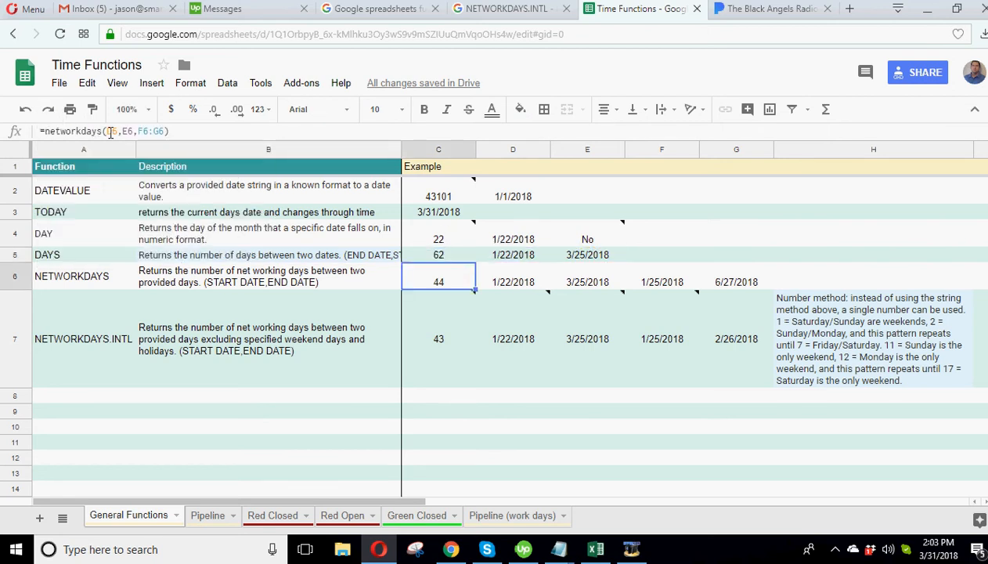
click(249, 258)
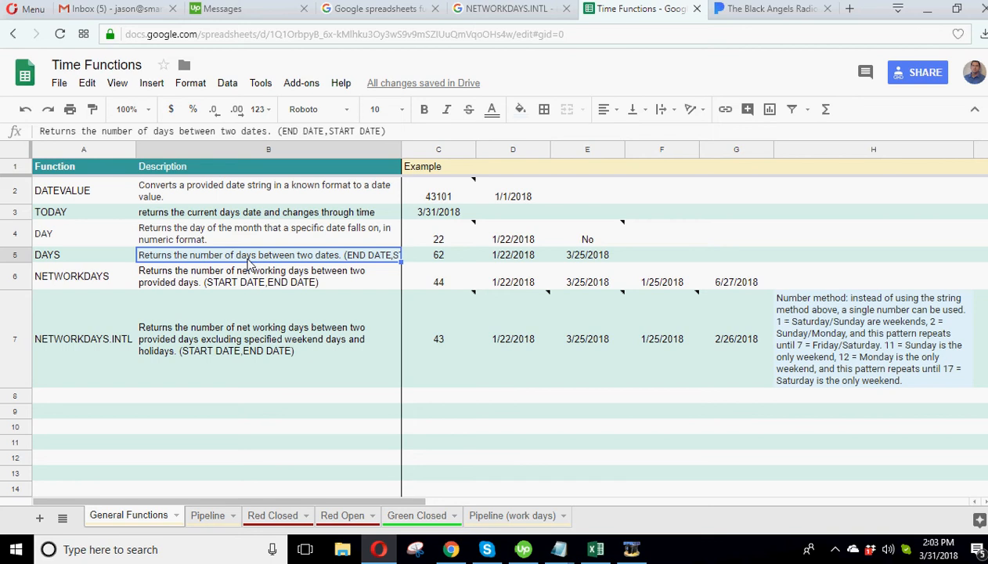
Look over the file commands, and compare the descriptions of NETWORKDAYS and NETWORKDAYS.INTL
click(57, 85)
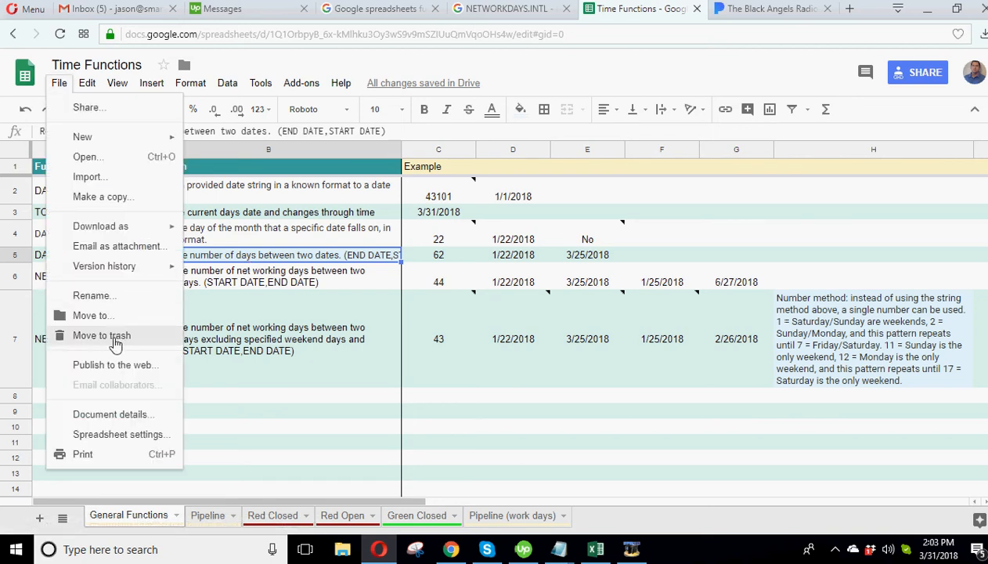
click(278, 290)
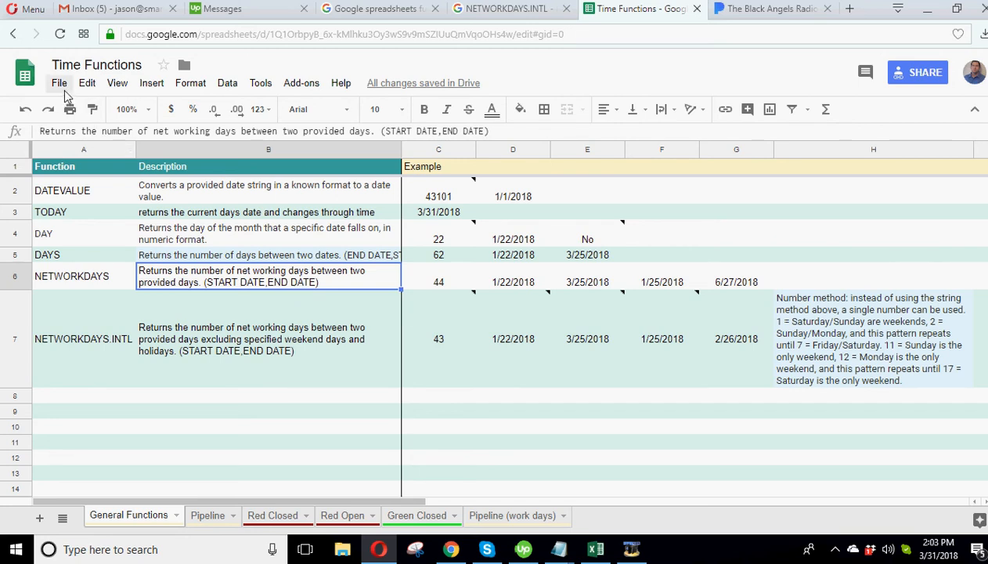
click(252, 335)
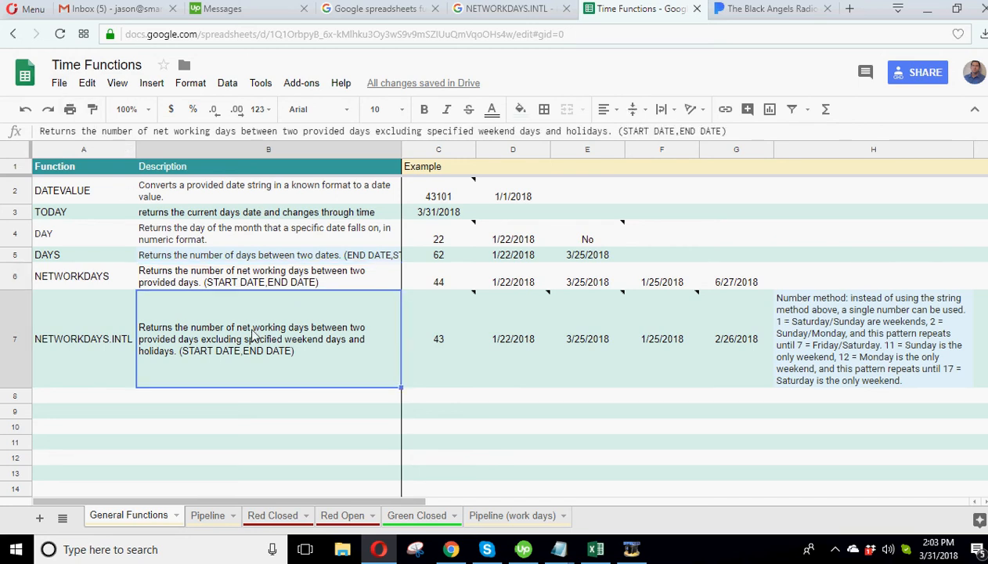
click(279, 276)
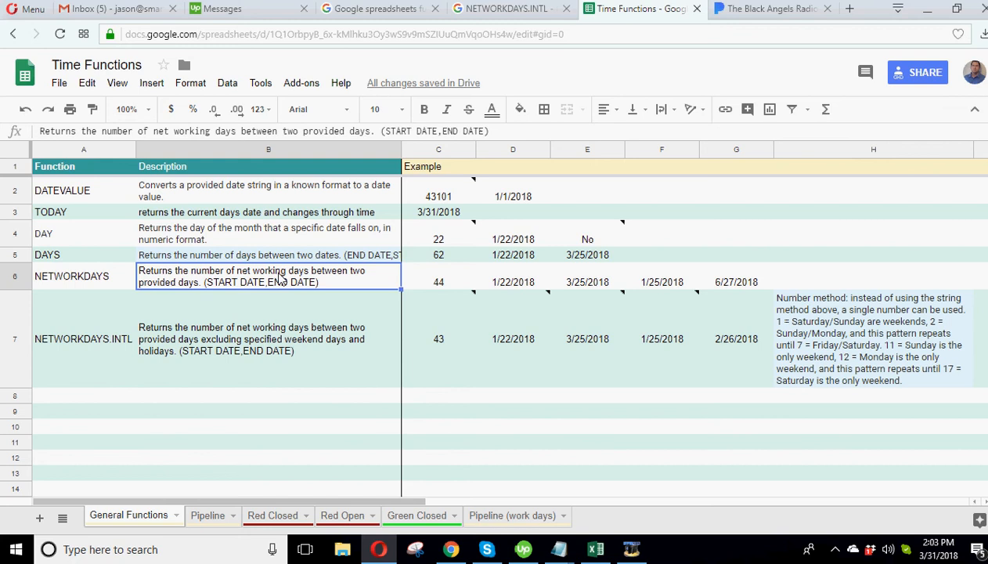
Open the Pipeline sheet and examine the unique id entries in A4:A8 and the note on the first one
click(206, 520)
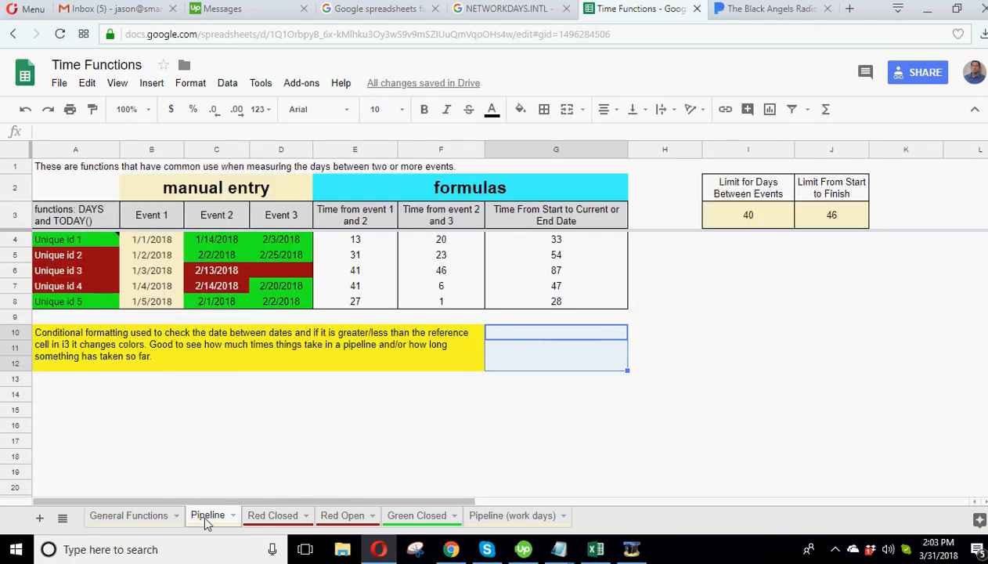
mouse_move(76, 247)
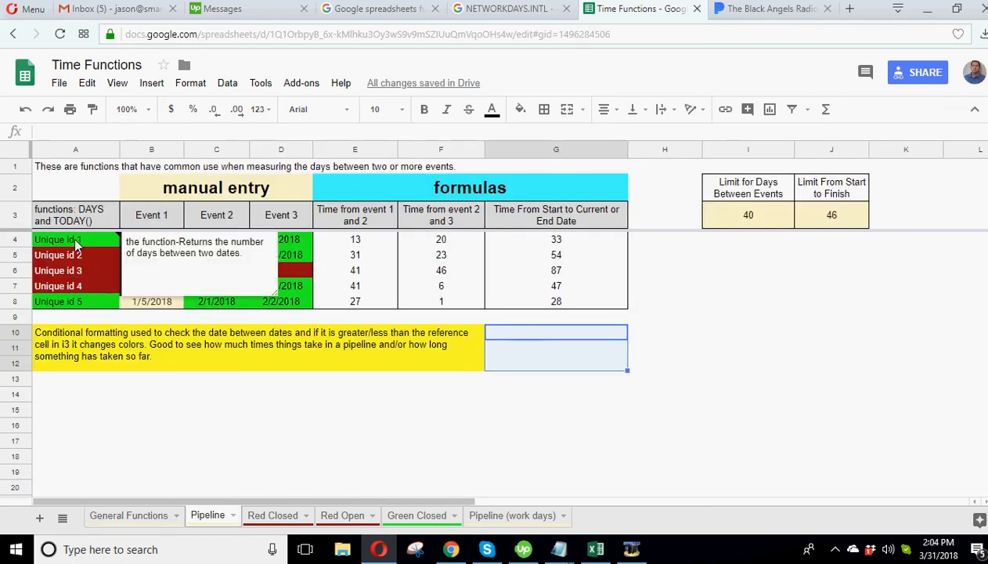
drag(76, 247, 77, 487)
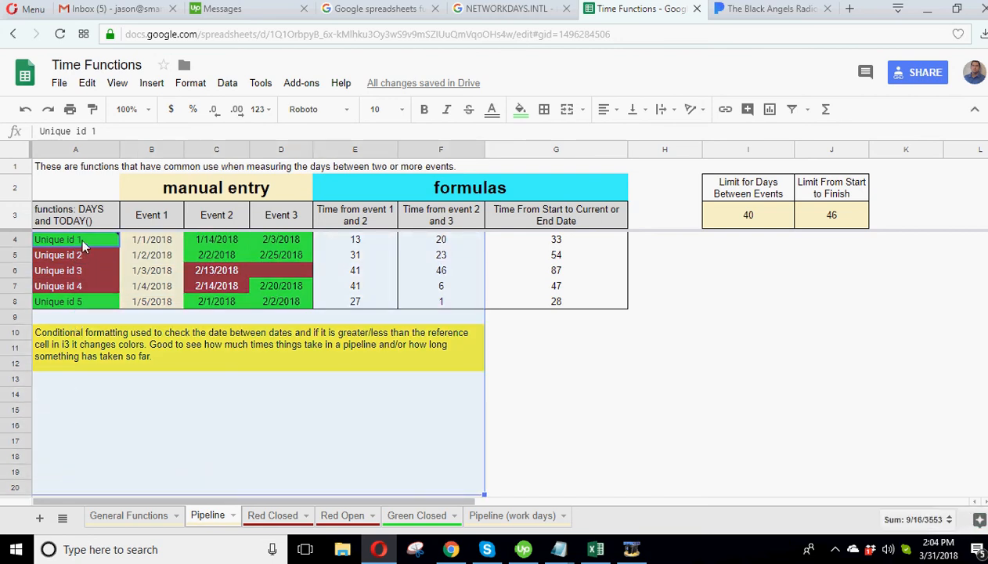
drag(82, 243, 85, 299)
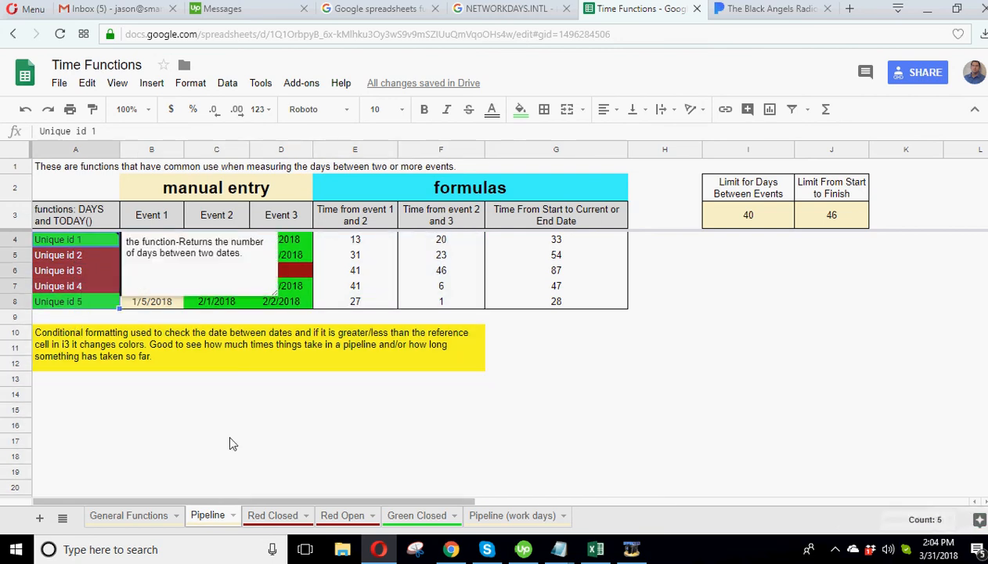
click(84, 239)
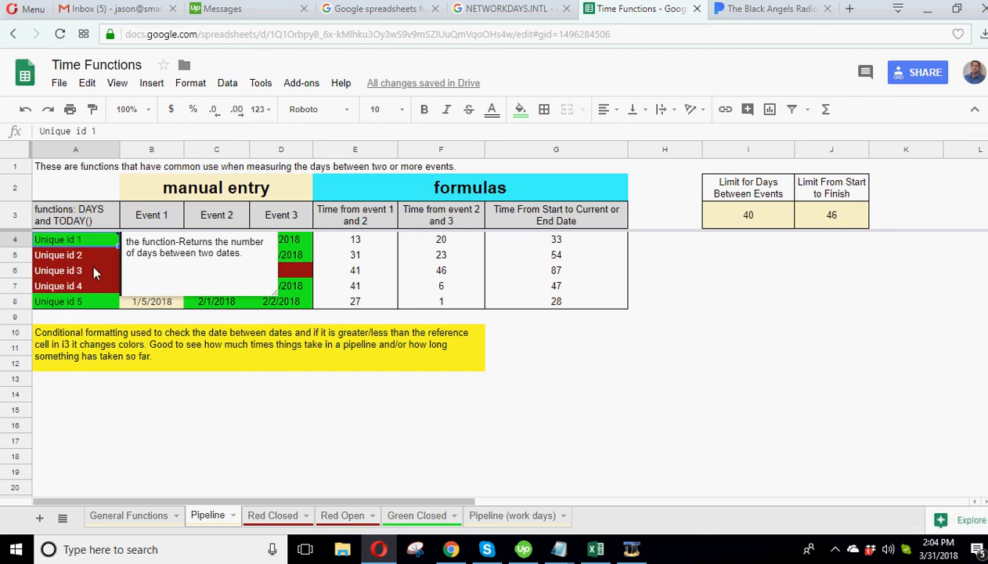
click(320, 427)
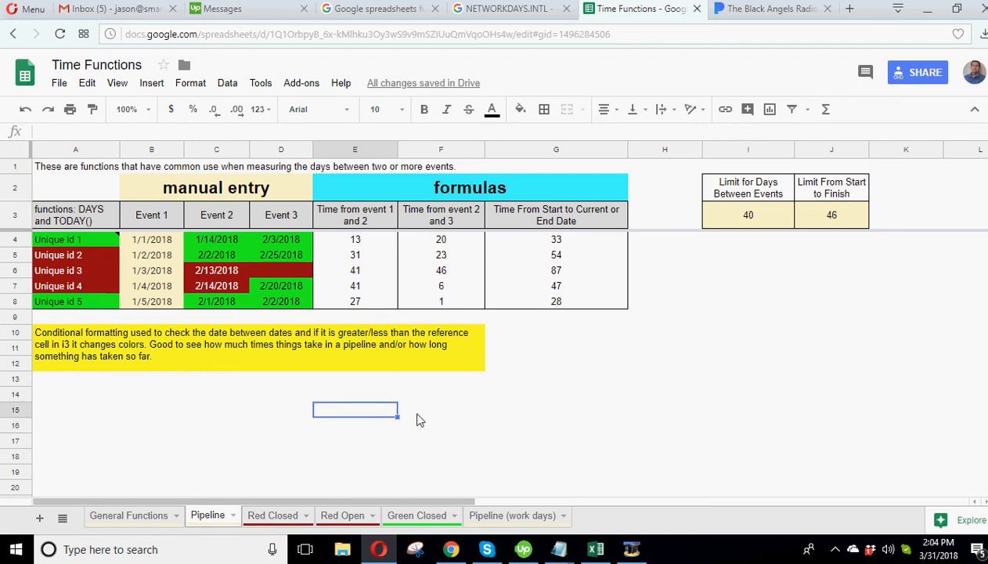
Open smarthelping.com in a new browser tab and go to its Contact / Hourly Services page
click(850, 9)
text(smarthelping.com)
key(Return)
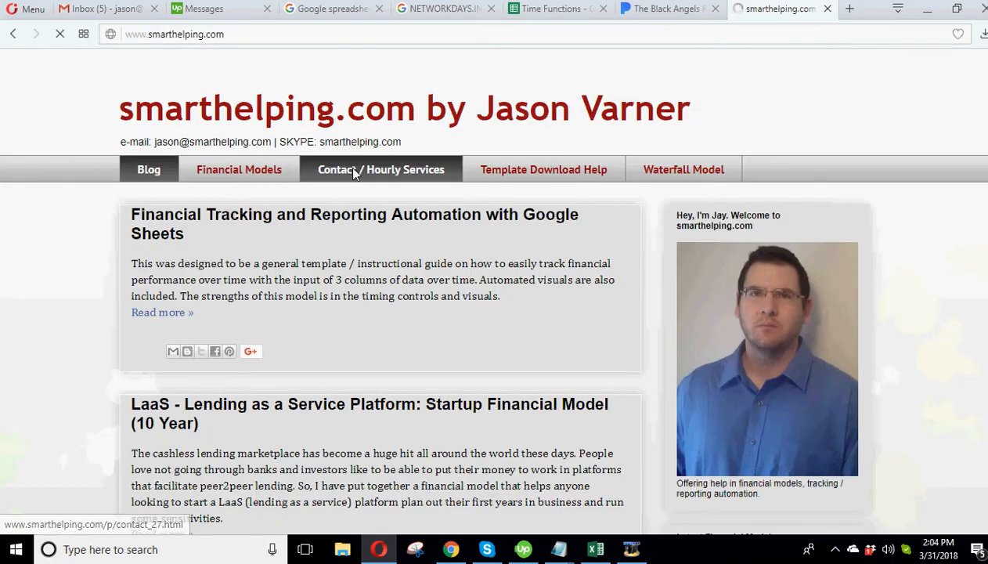
click(352, 171)
Review the available hour packages and their prices, plus the service details on the contact page
click(207, 314)
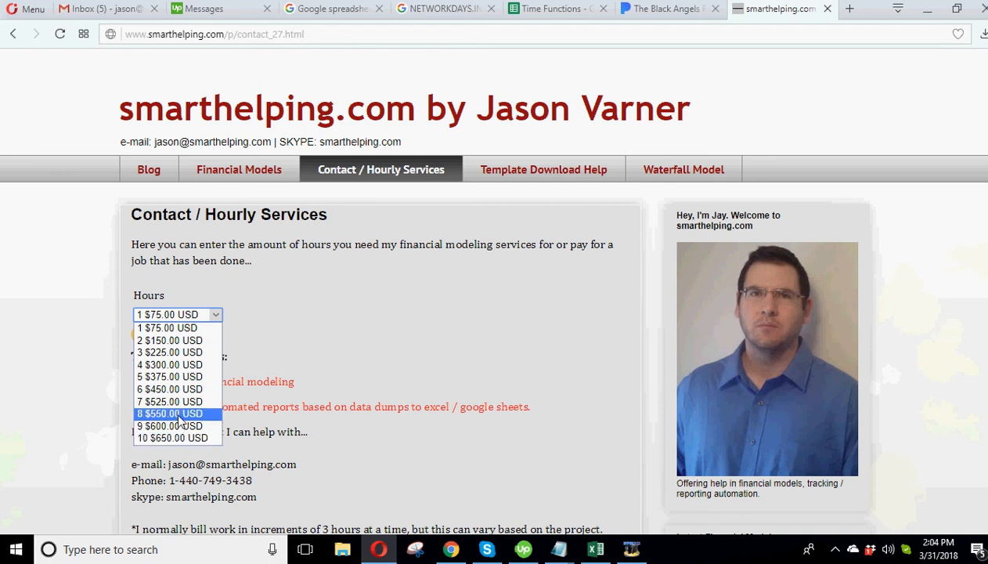
click(262, 448)
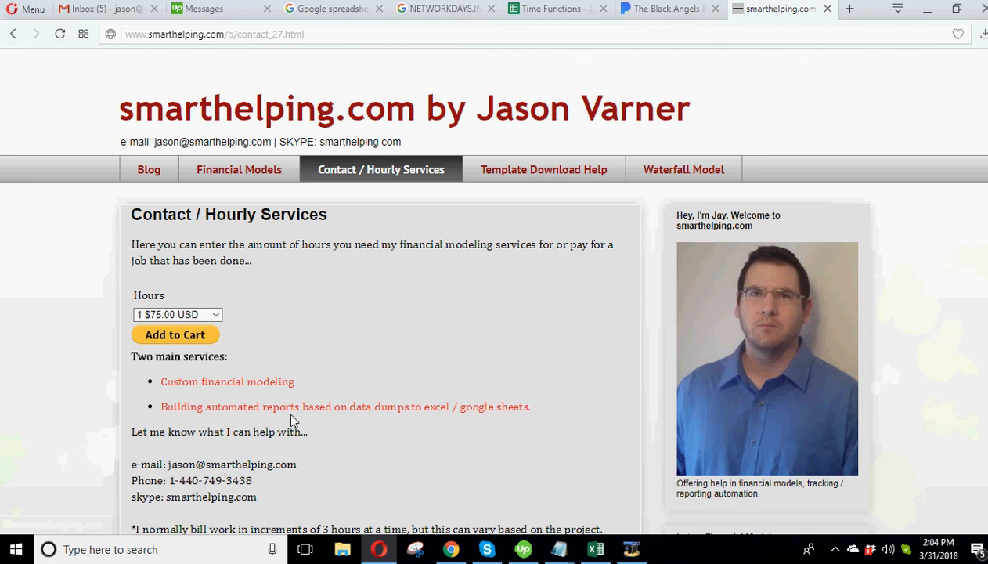
scroll(292, 420, down, 2)
scroll(292, 420, up, 2)
Return to the Time Functions spreadsheet and examine the unique id column A4:A8 on the Pipeline sheet, including the note on Unique id 1
click(555, 10)
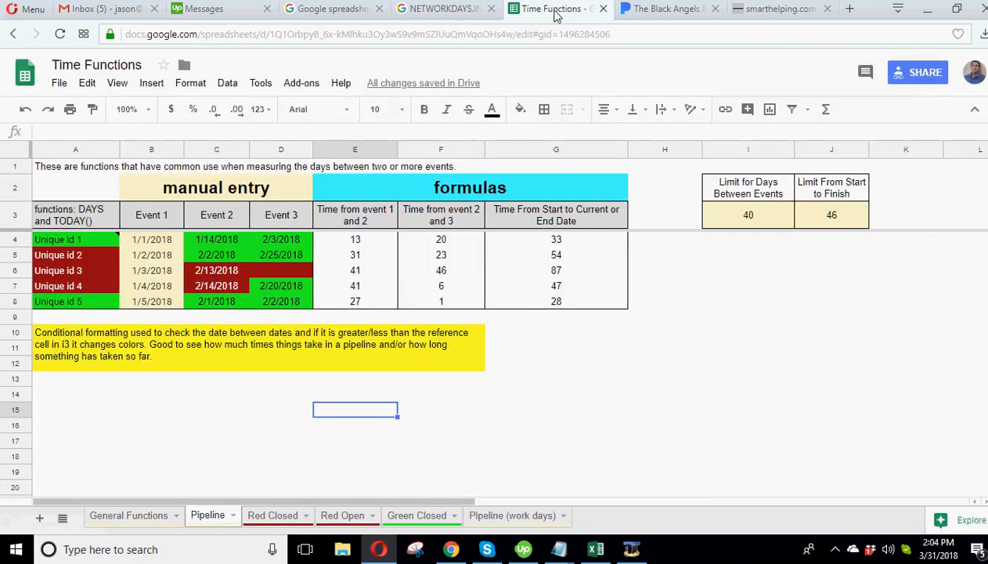
click(510, 396)
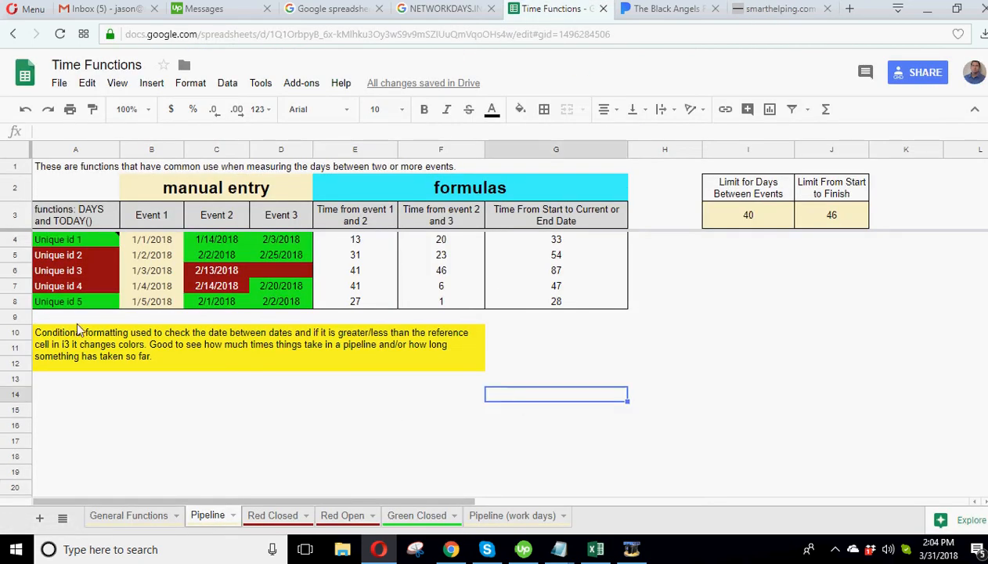
click(55, 242)
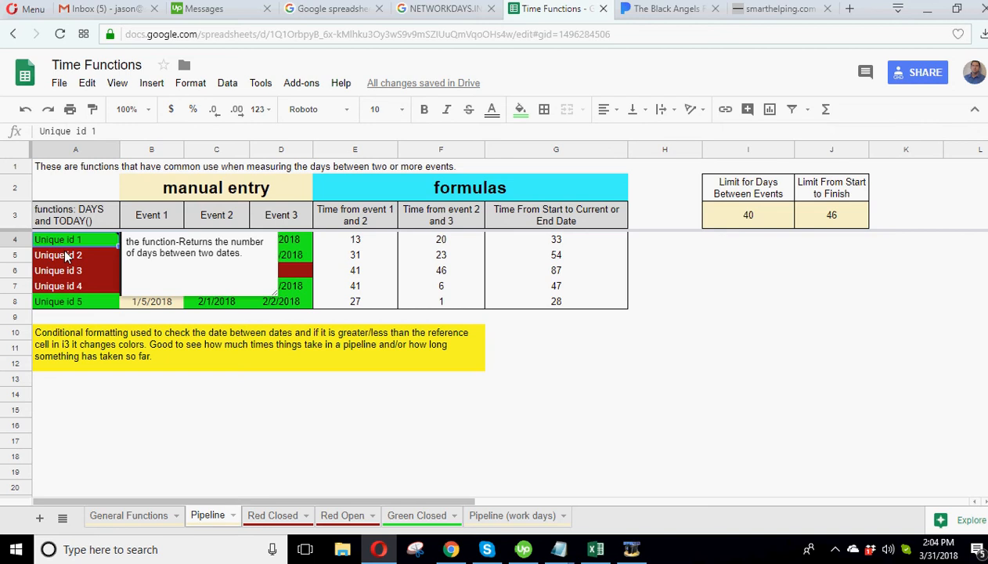
drag(79, 249, 78, 301)
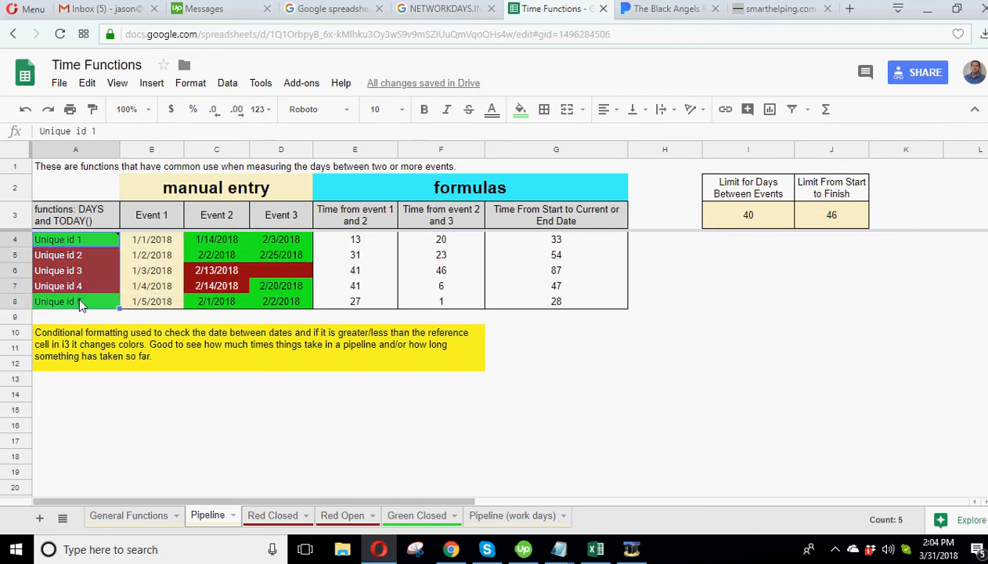
click(59, 236)
click(62, 237)
click(59, 267)
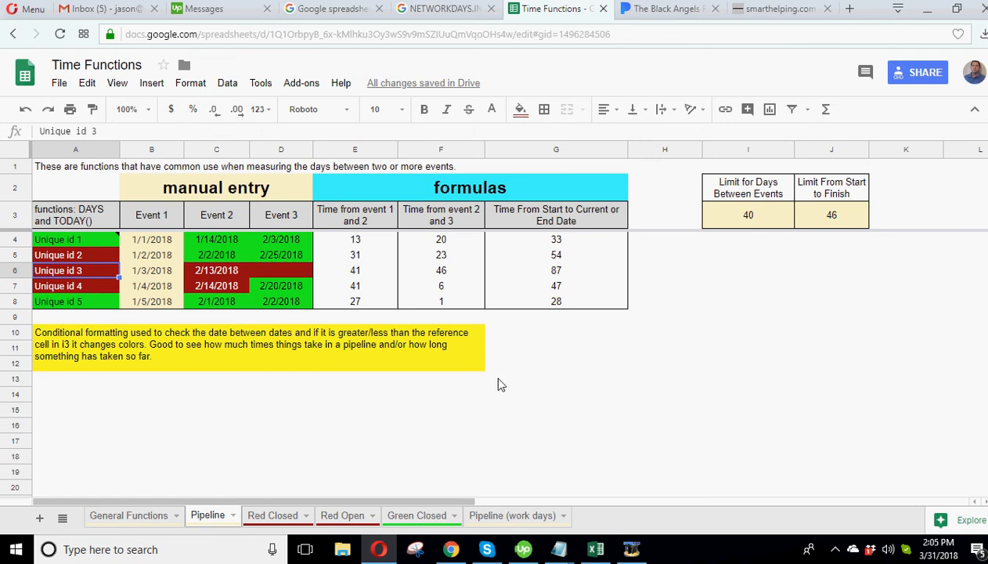
click(49, 245)
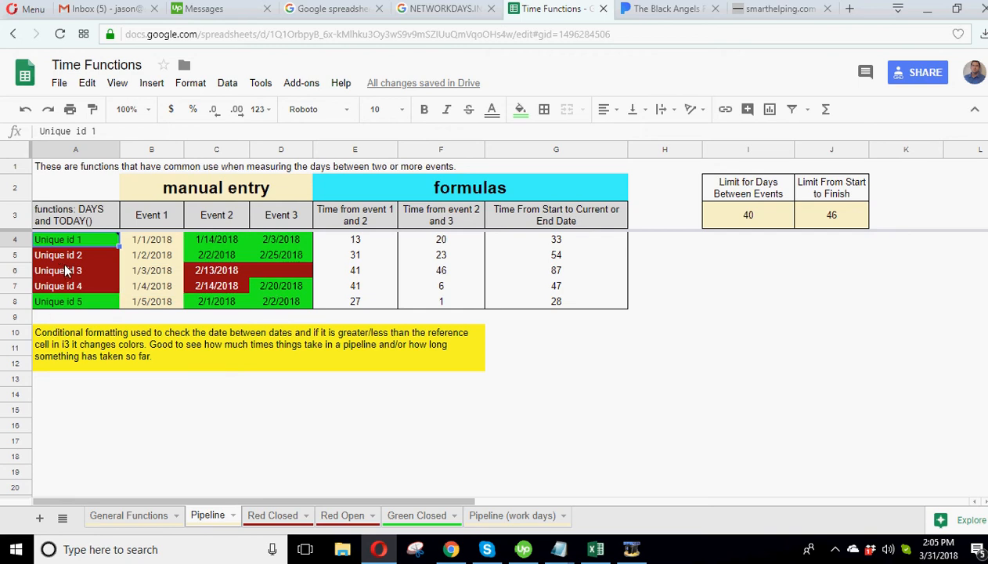
mouse_move(52, 238)
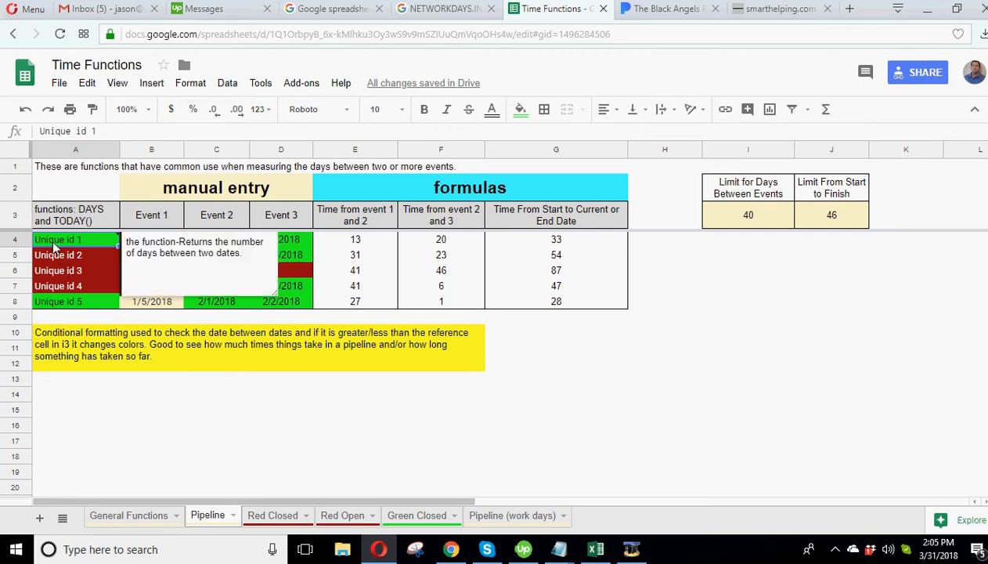
Examine the manual entry column headers Event 1 through Event 3 by selecting B3:D3
click(151, 218)
click(210, 219)
click(161, 217)
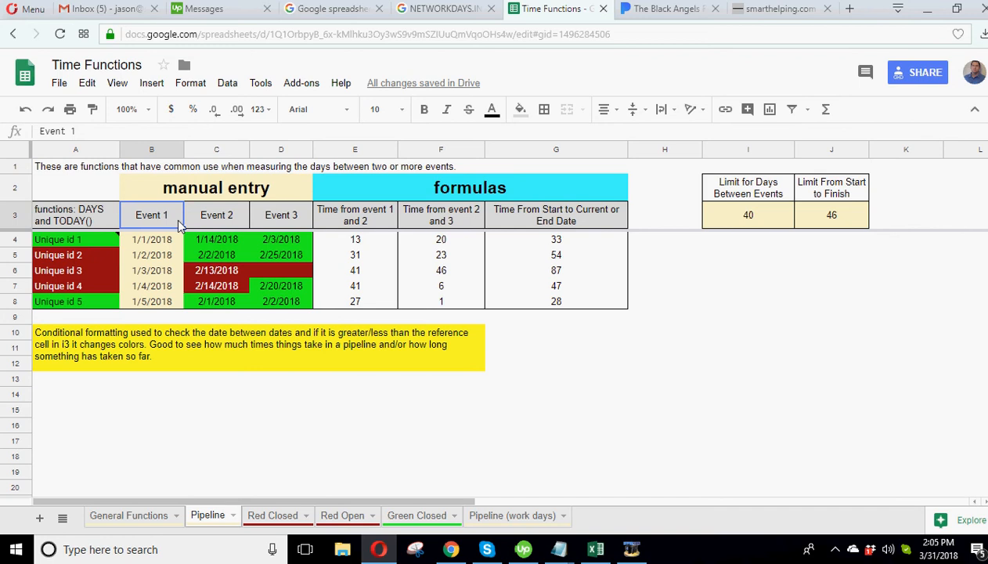
drag(164, 216, 286, 222)
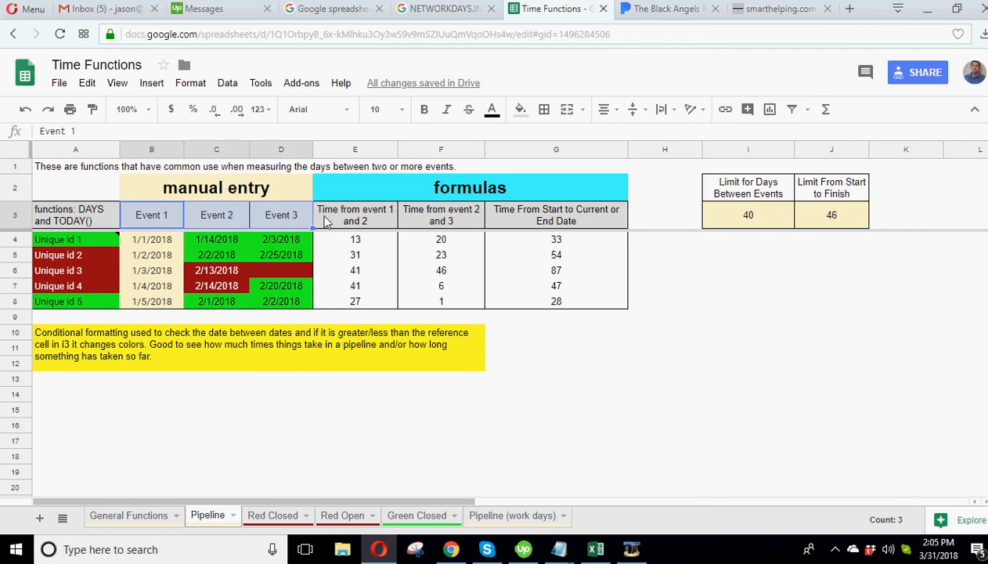
Examine the first Event 1 dates, the Event 2 date in C4 and the note on Unique id 1
click(155, 241)
click(154, 255)
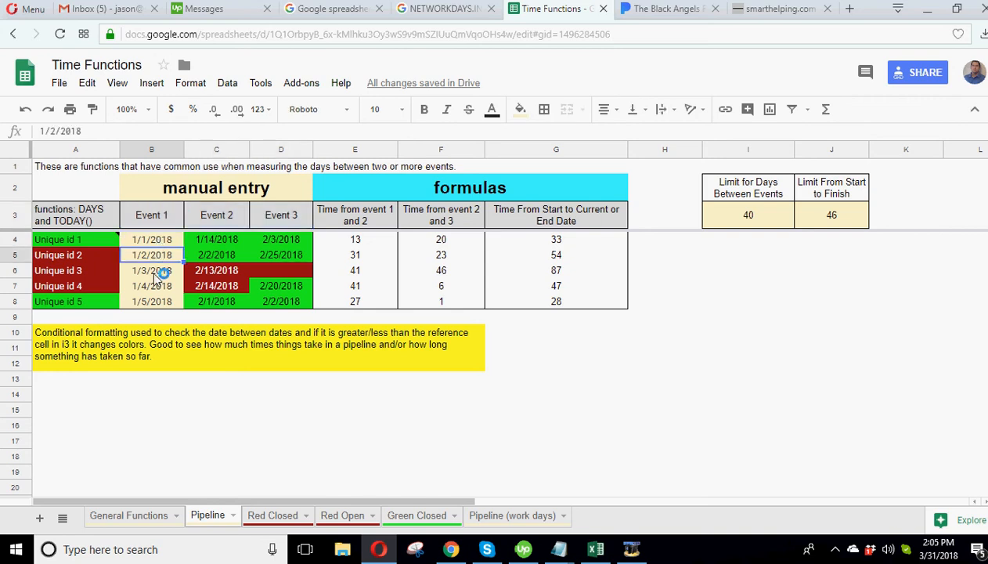
click(161, 272)
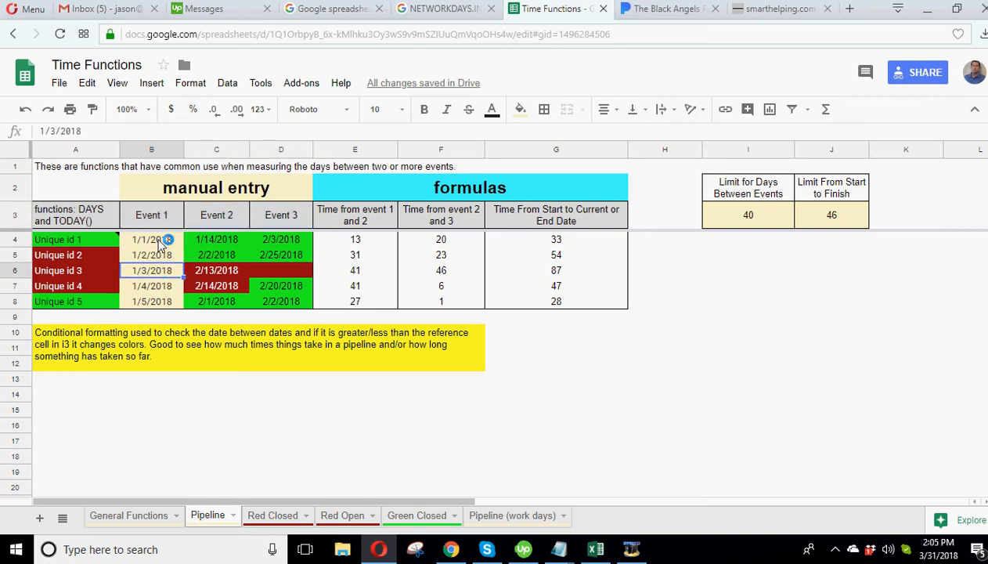
click(208, 242)
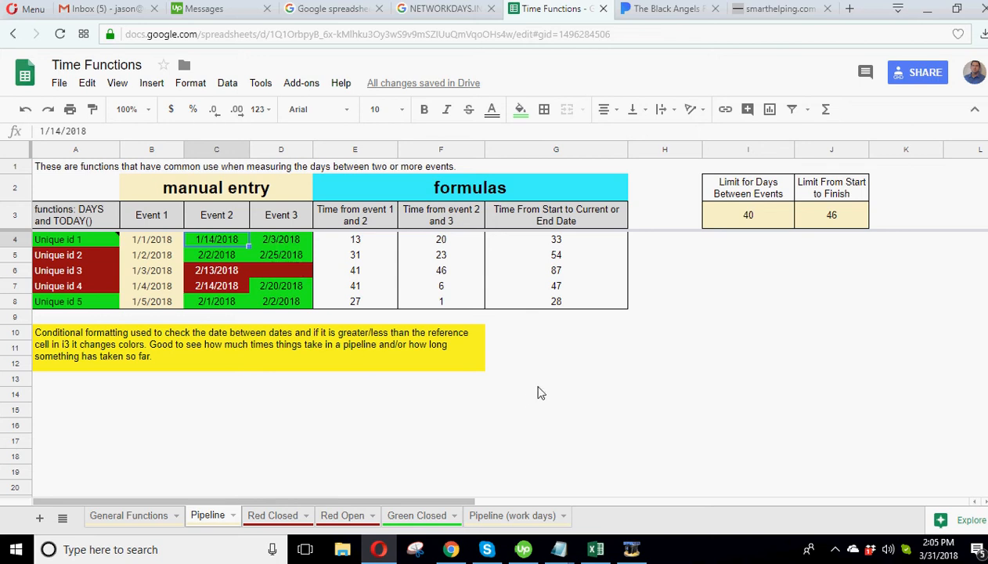
scroll(539, 393, down, 1)
scroll(539, 392, up, 1)
click(60, 237)
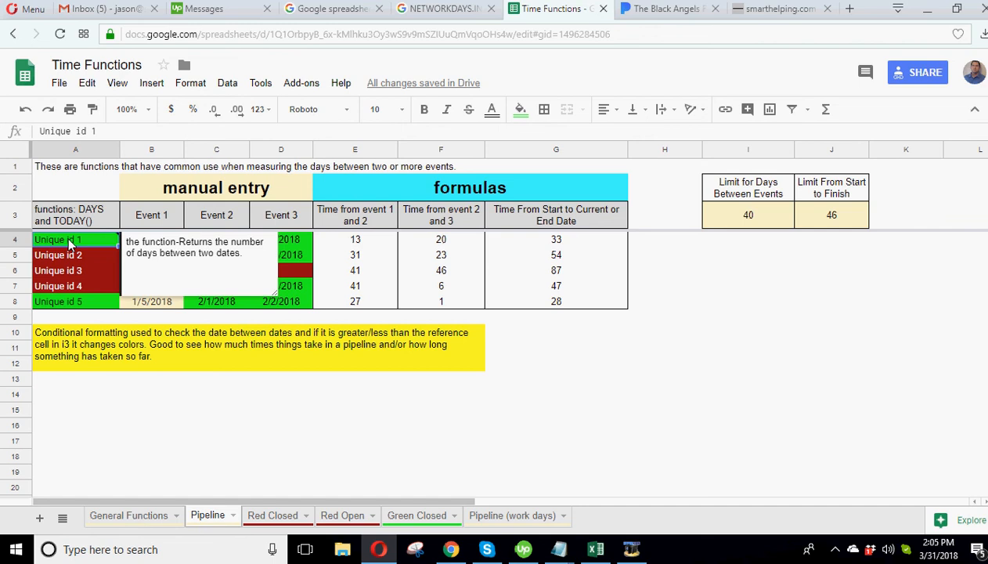
click(207, 439)
Clear the Event 2 and Event 3 dates of Unique id 1 in C4 and D4
click(149, 239)
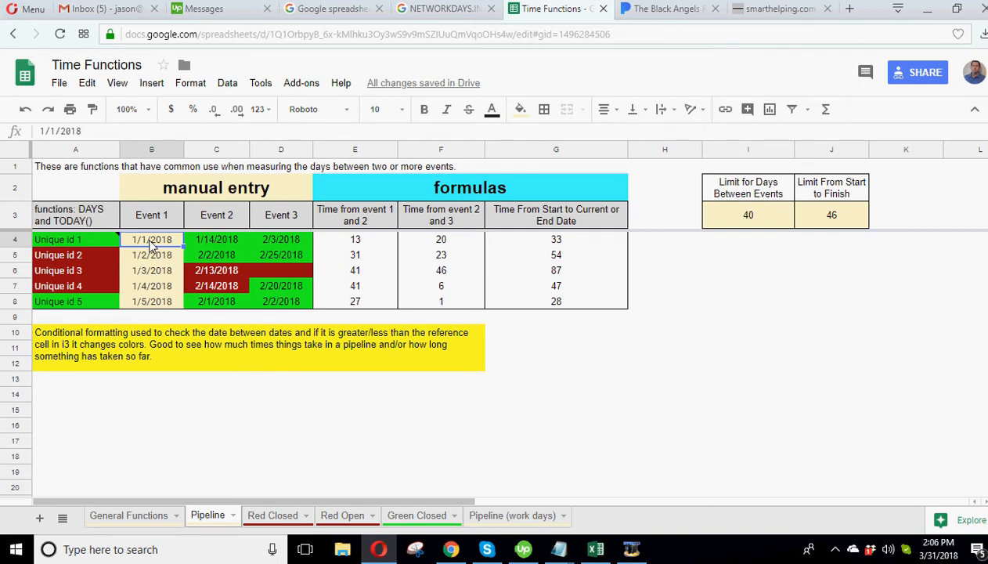
click(209, 247)
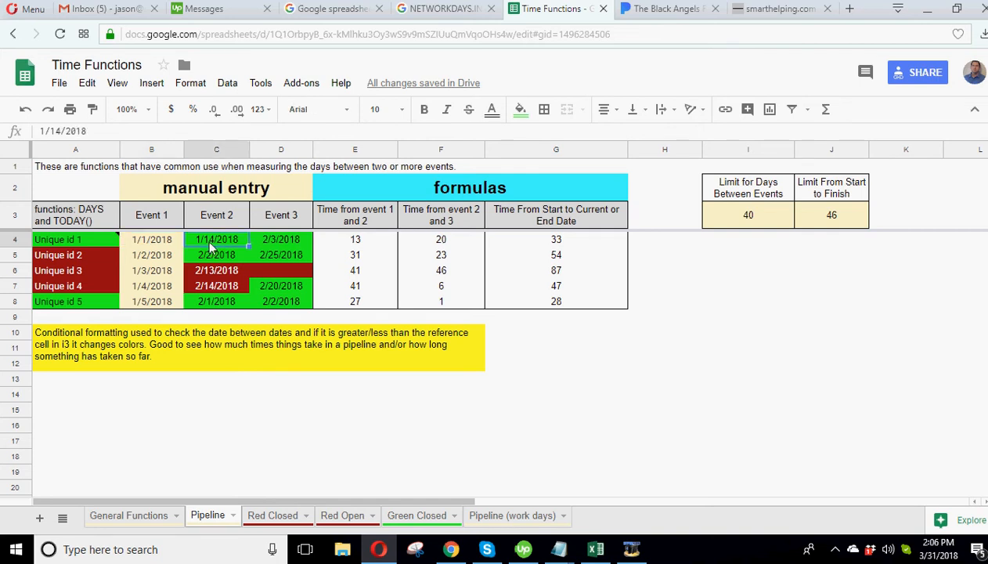
key(Delete)
click(284, 243)
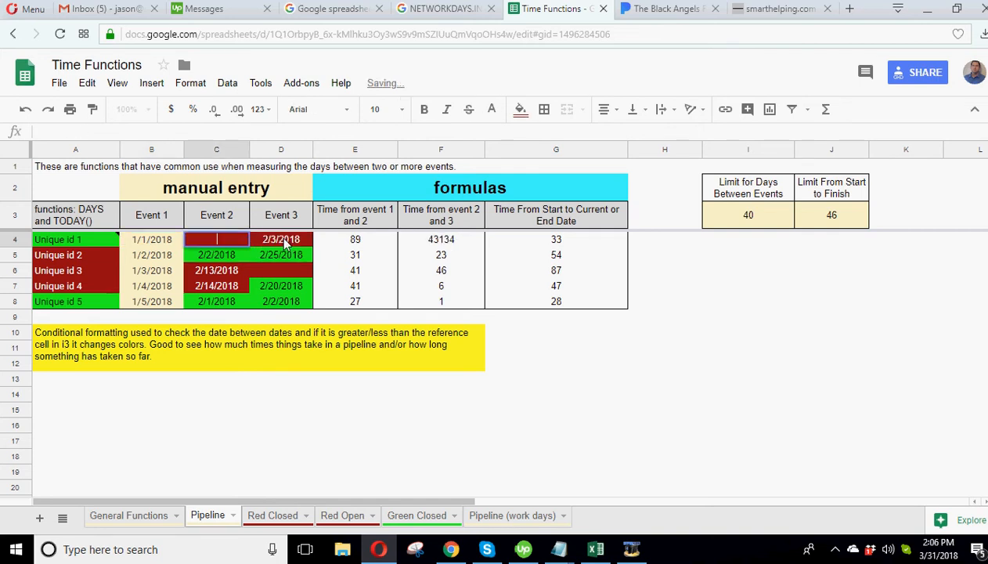
key(Delete)
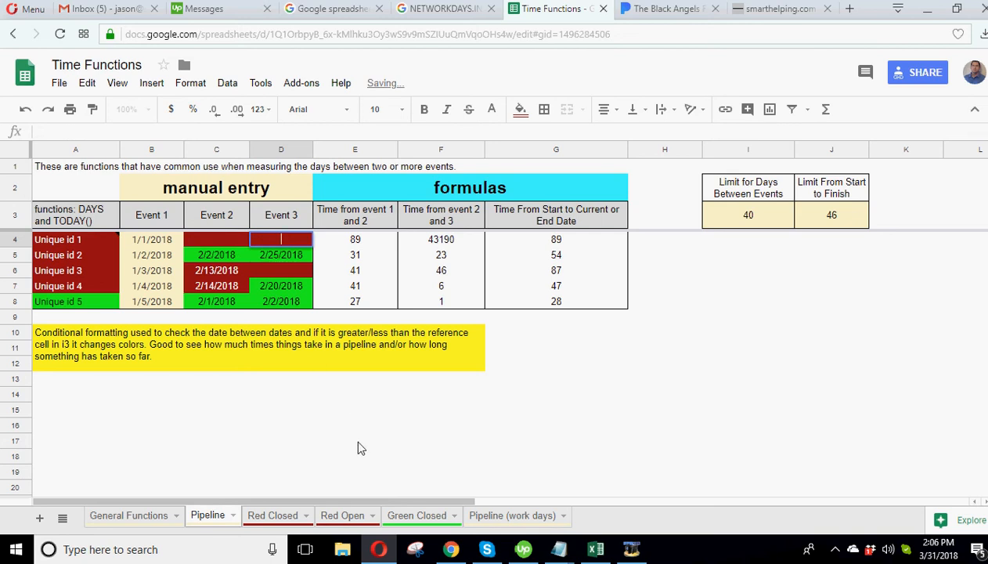
click(340, 443)
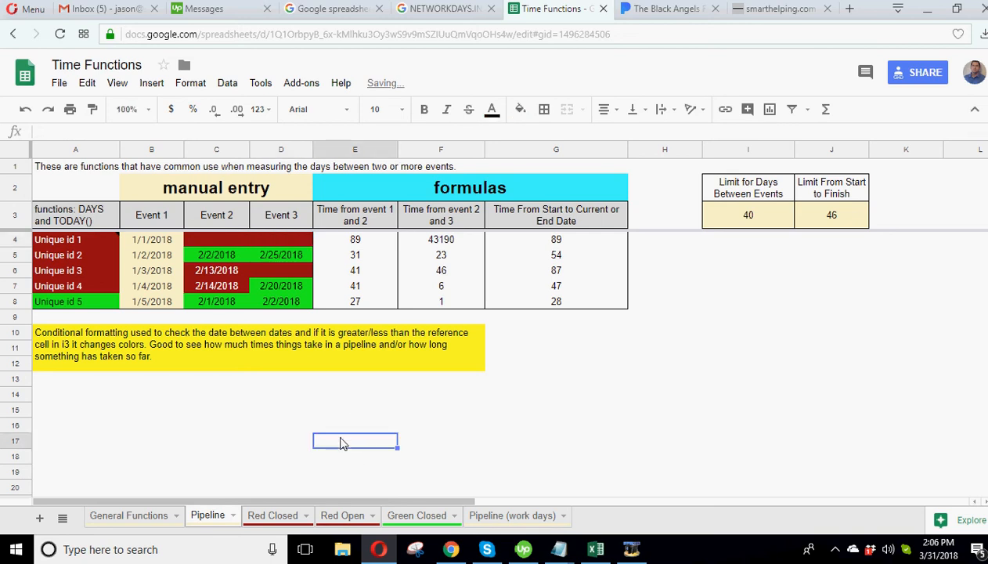
Compare the Time from event 1 and 2 result for Unique id 1 with its Event 1 date and the system calendar's current date
click(212, 237)
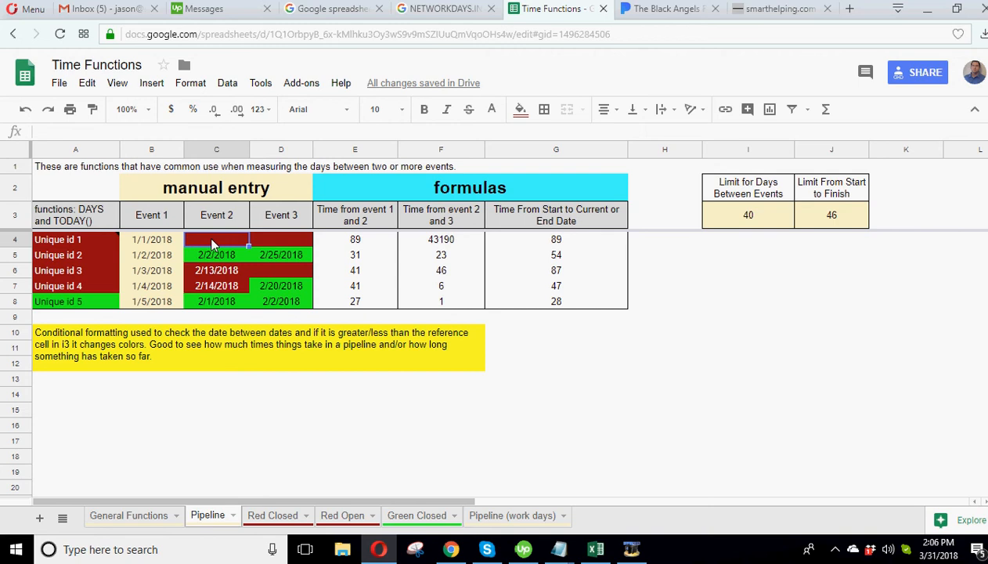
click(365, 218)
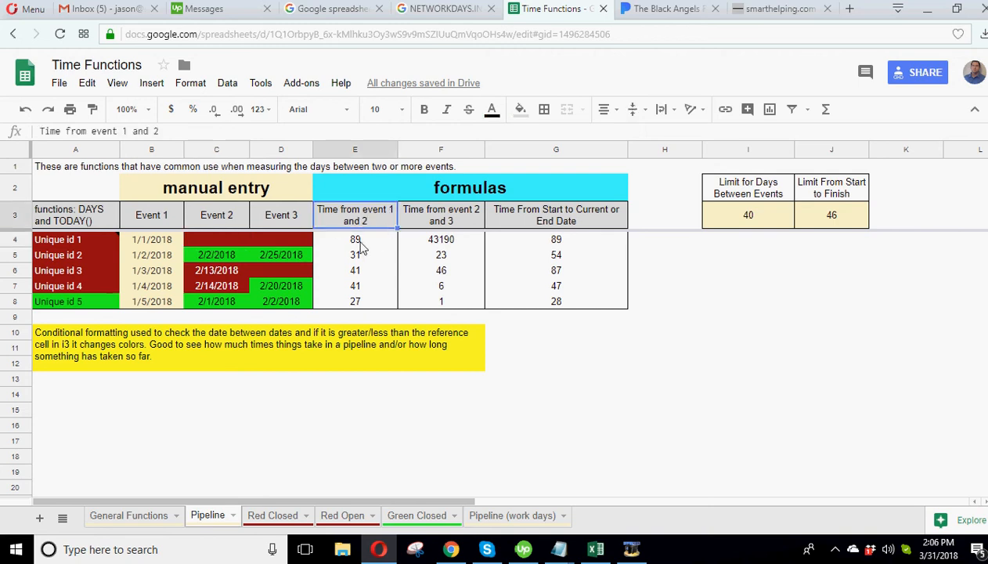
click(358, 244)
click(158, 243)
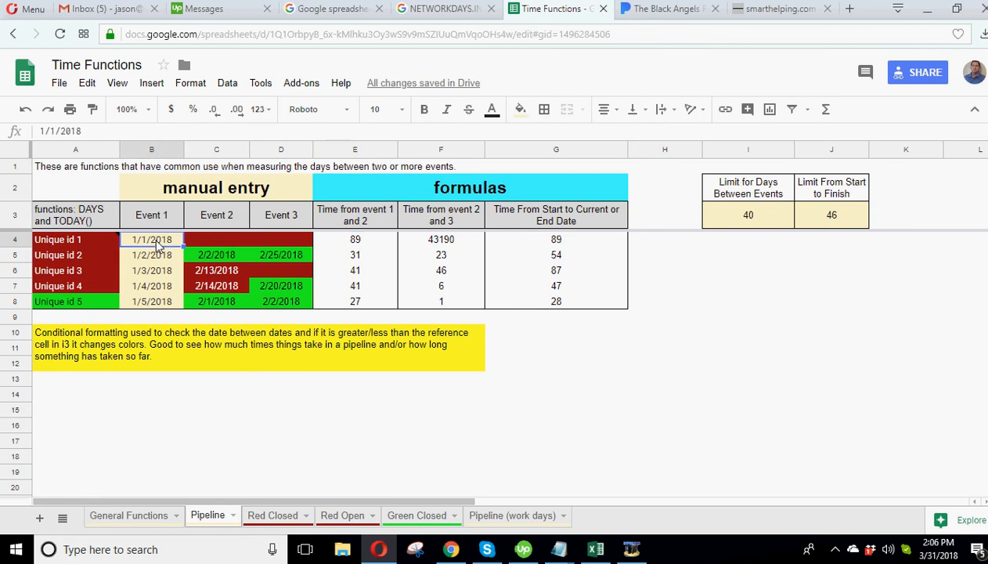
click(934, 548)
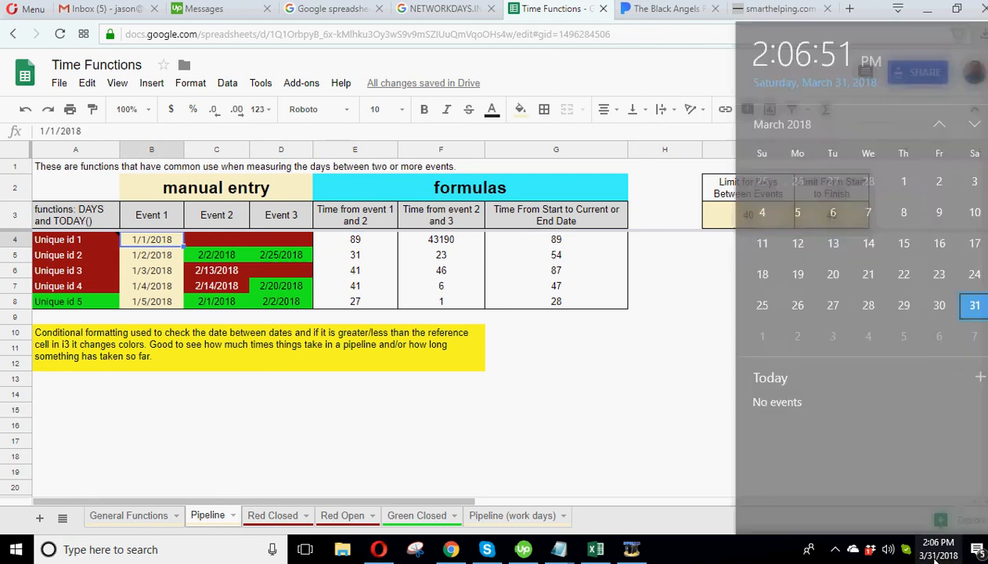
click(591, 437)
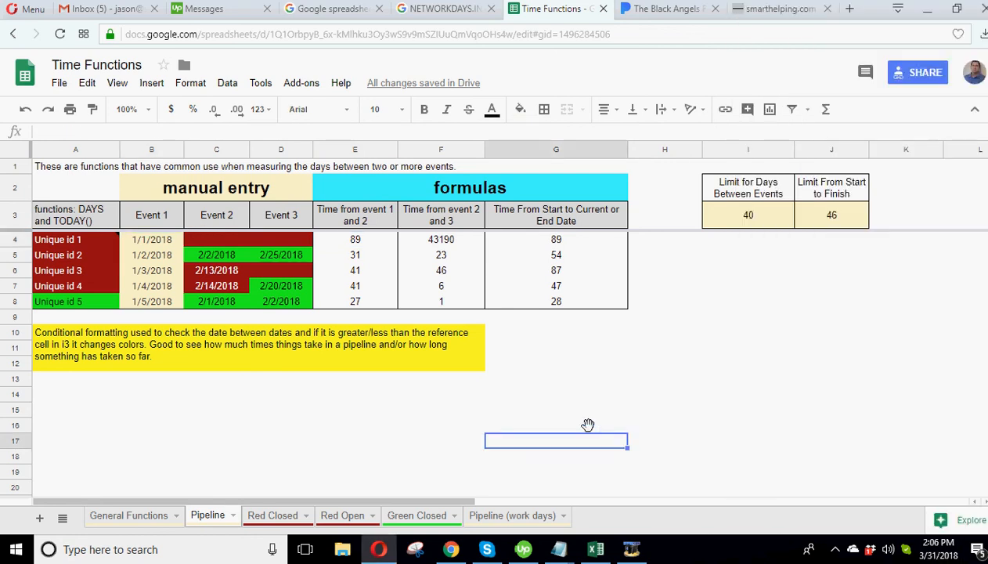
Recheck the empty Event 2 cell C4 against the start date and today's date, and inspect the DAYS/TODAY formula in E4
click(206, 240)
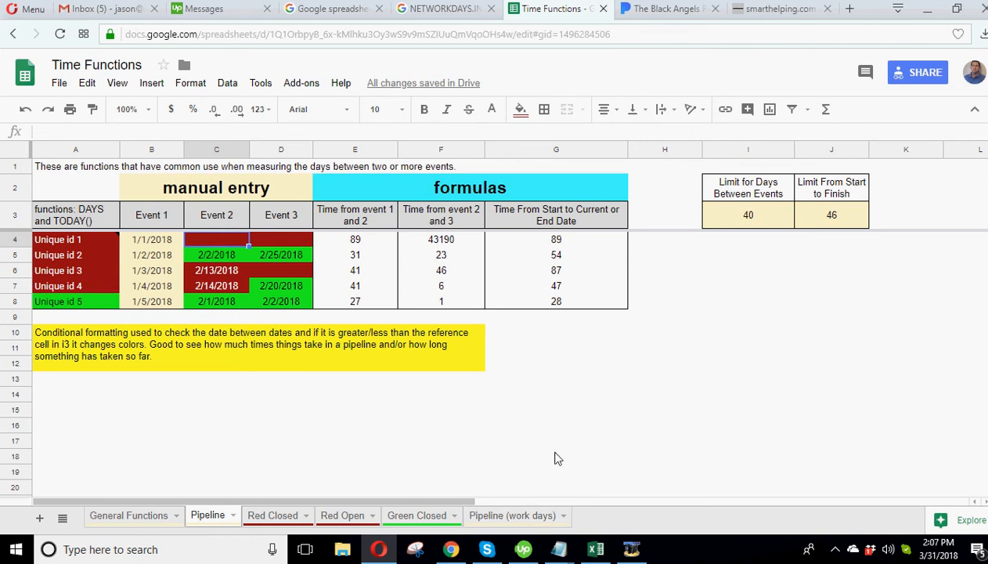
click(539, 379)
click(219, 242)
click(149, 239)
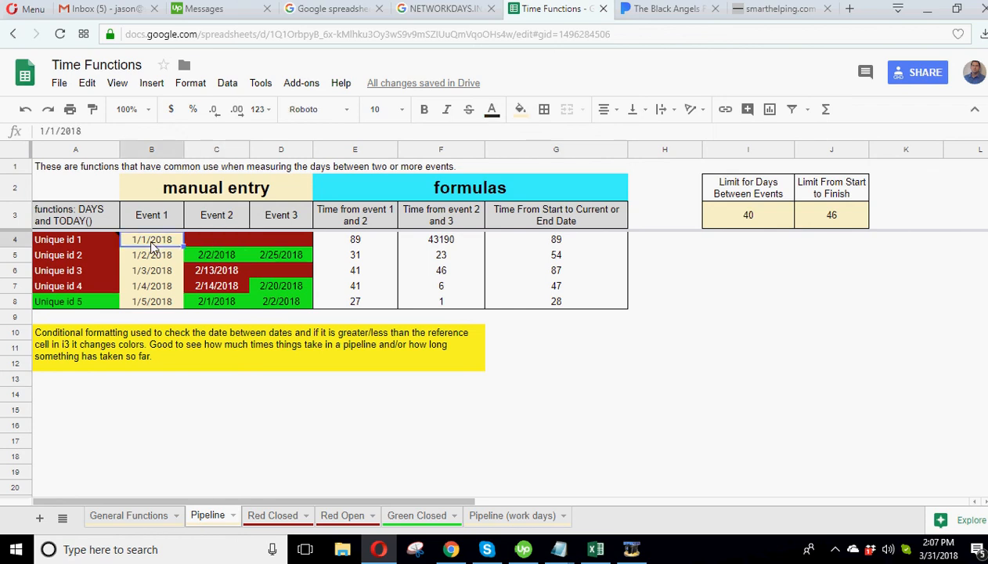
click(938, 549)
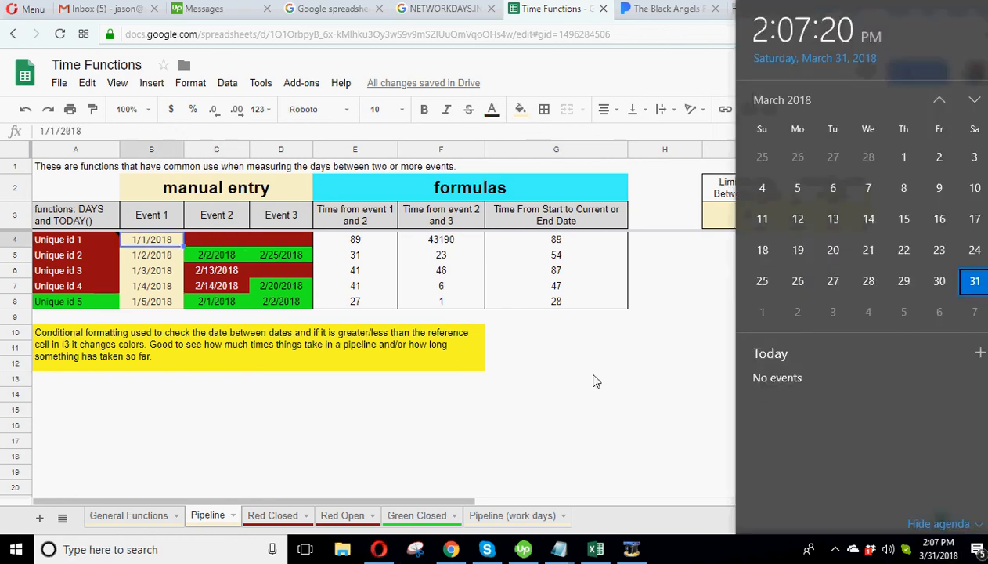
click(368, 241)
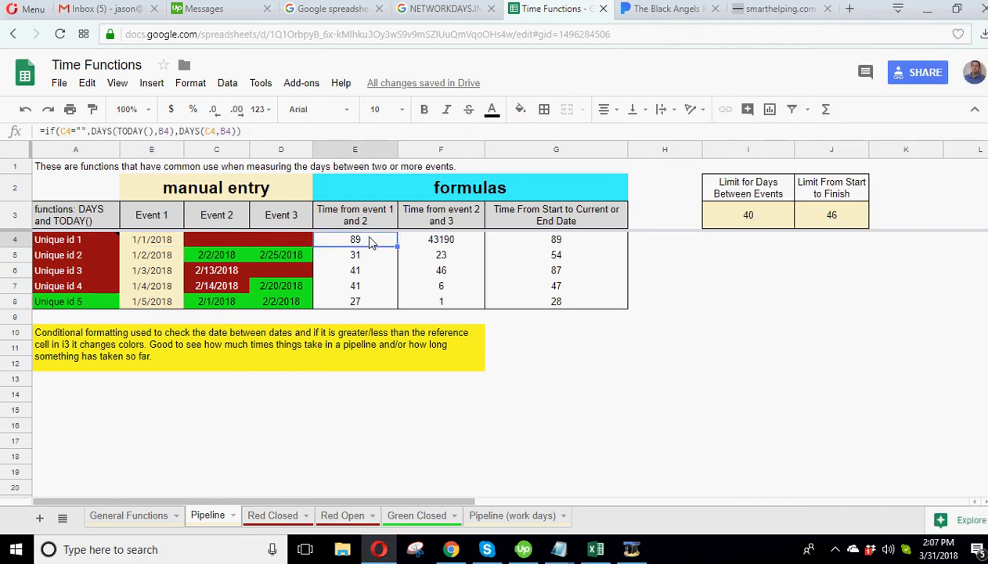
click(211, 237)
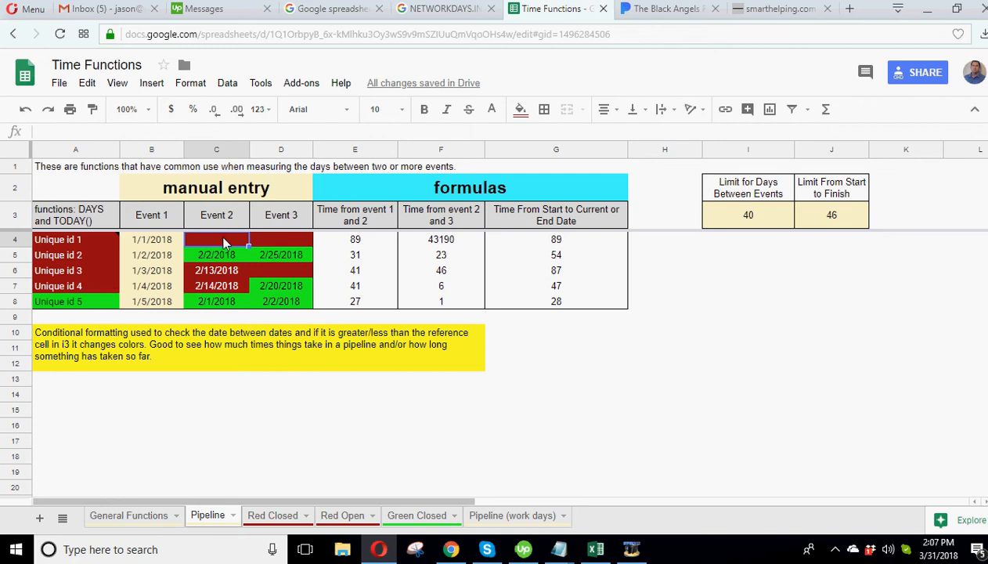
Examine the Limit for Days Between Events in I3 alongside the day count in E4
click(750, 195)
click(747, 215)
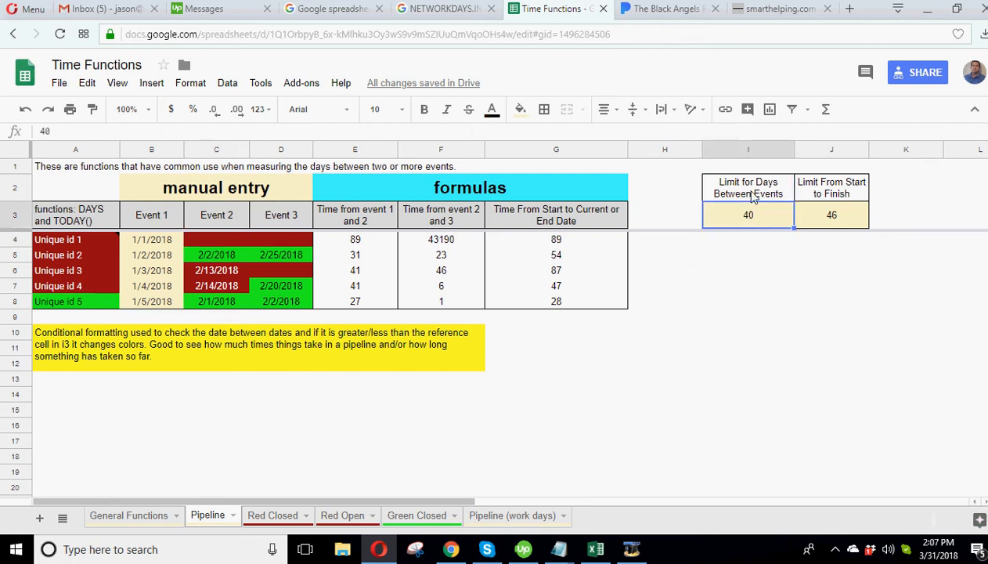
drag(752, 196, 751, 215)
click(333, 240)
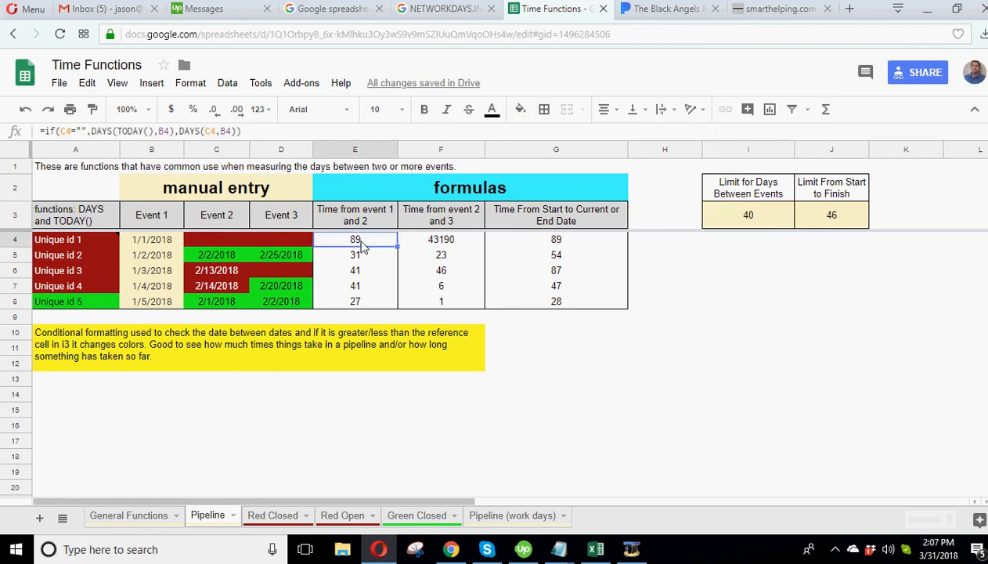
click(748, 221)
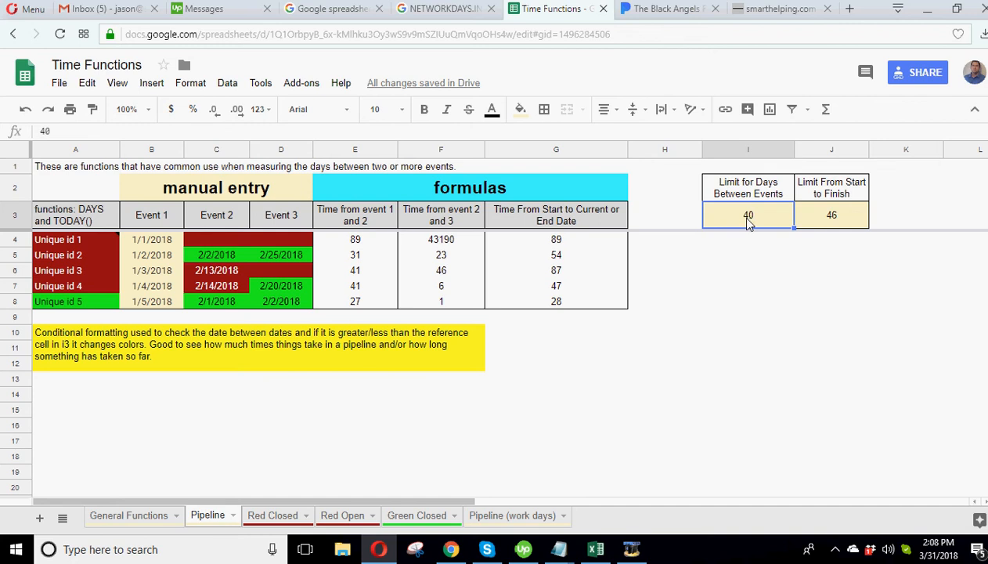
Change the Event 1 date of Unique id 1 in B4 to 3/1/2018
click(141, 242)
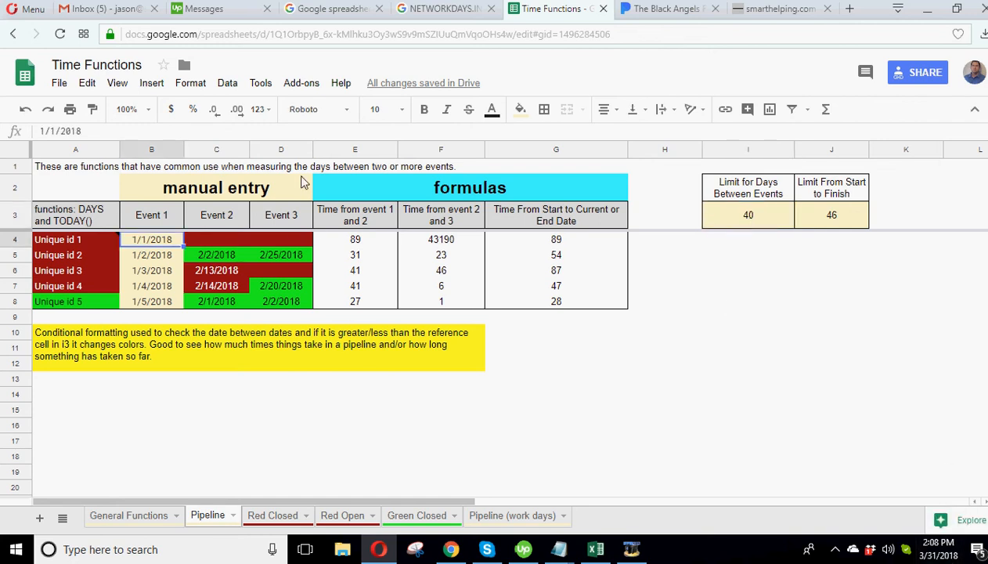
drag(106, 130, 10, 132)
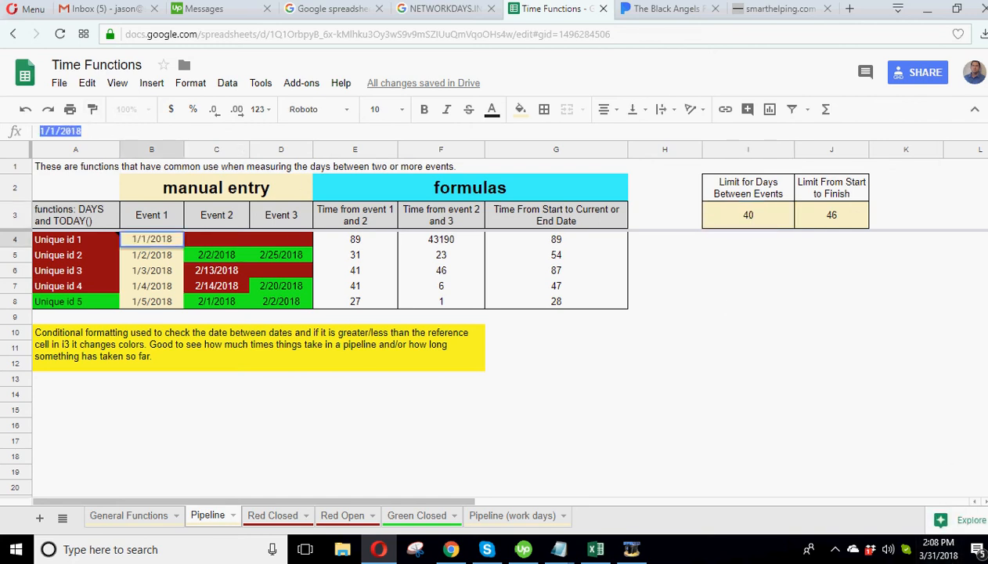
text(3/1/2018)
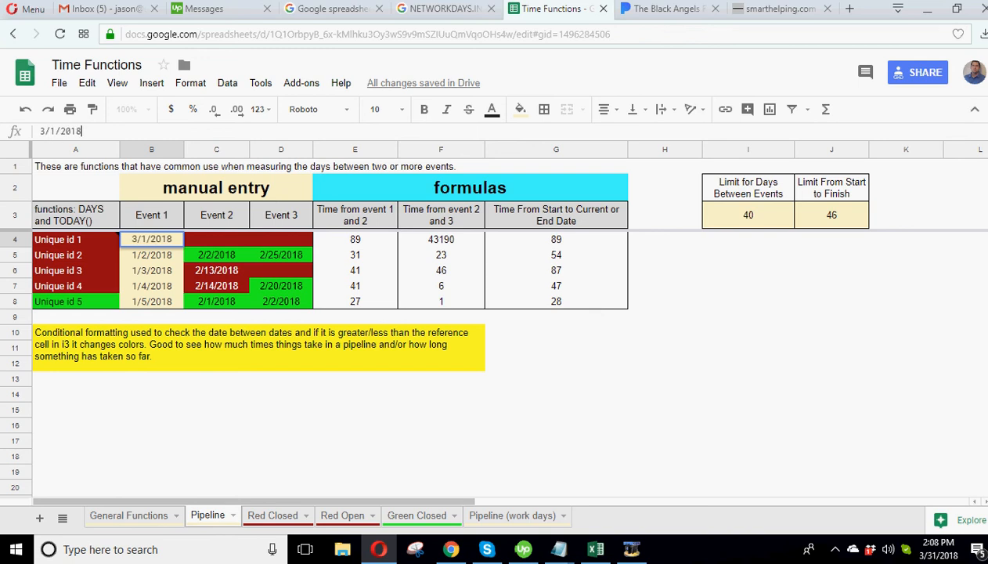
key(Return)
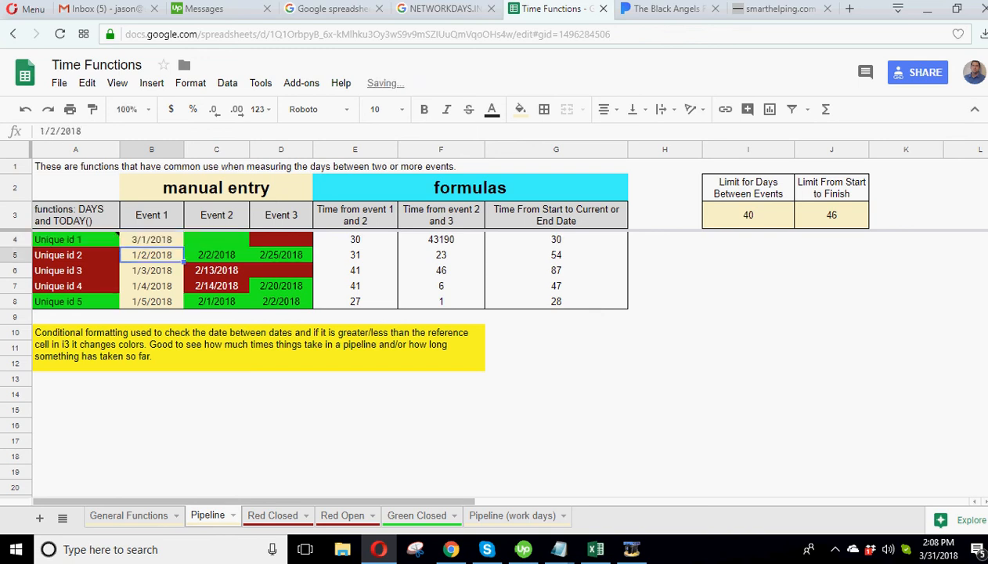
Inspect the Event 2 cell, the Event 1 date and the Time from event 1 and 2 formula in Unique id 1's row
click(230, 243)
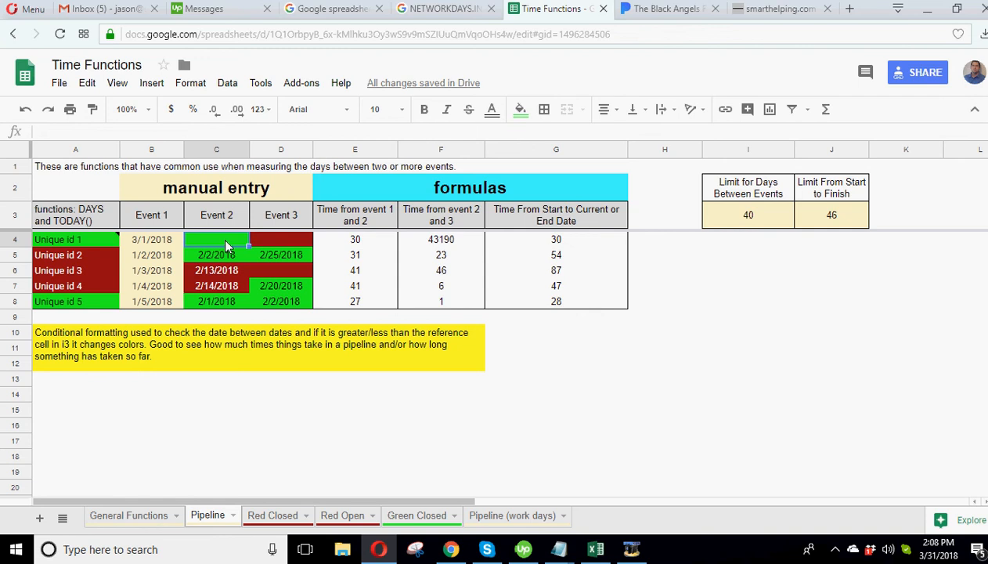
click(159, 246)
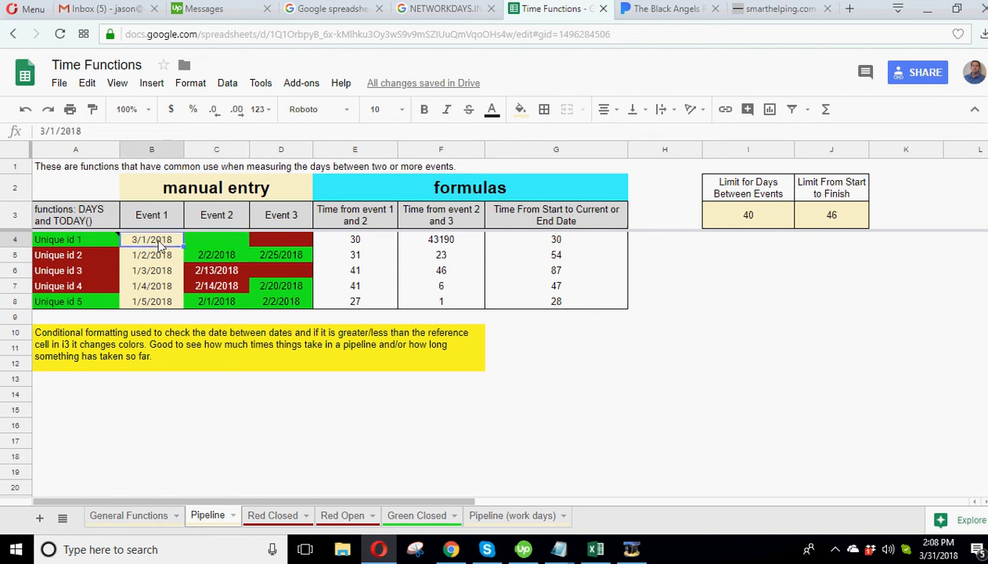
click(370, 245)
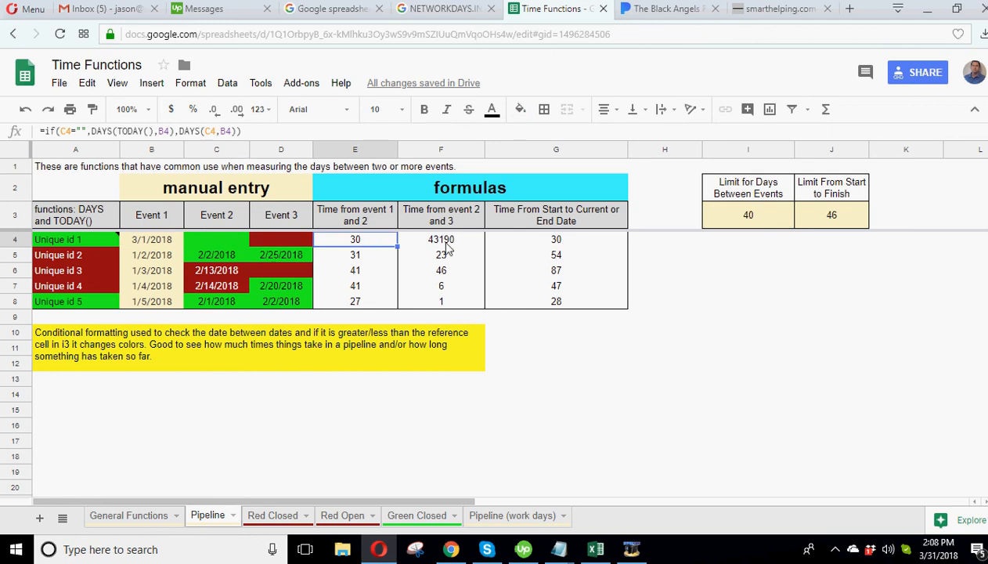
Set the Limit for Days Between Events in I3 to 25
click(754, 217)
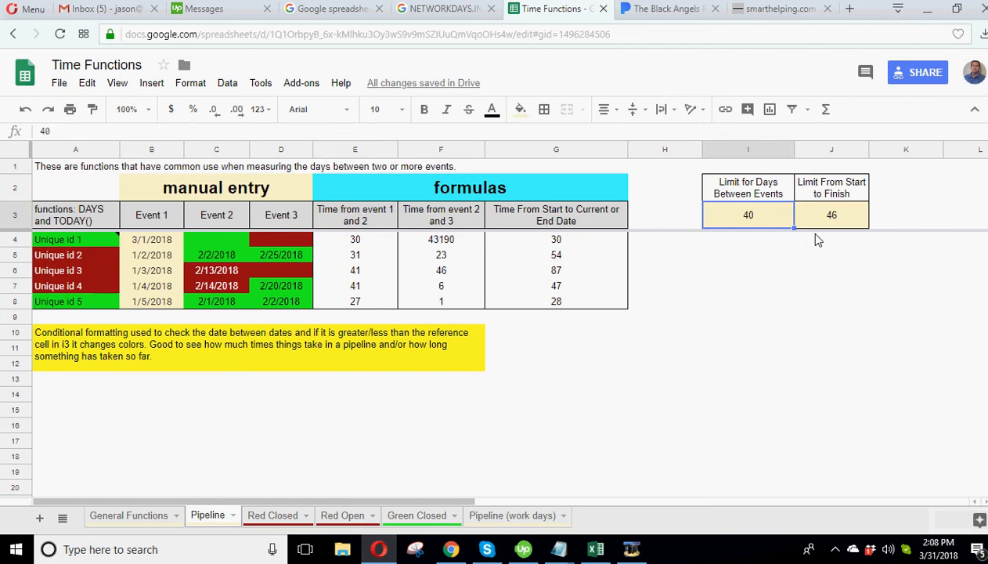
text(25)
key(Return)
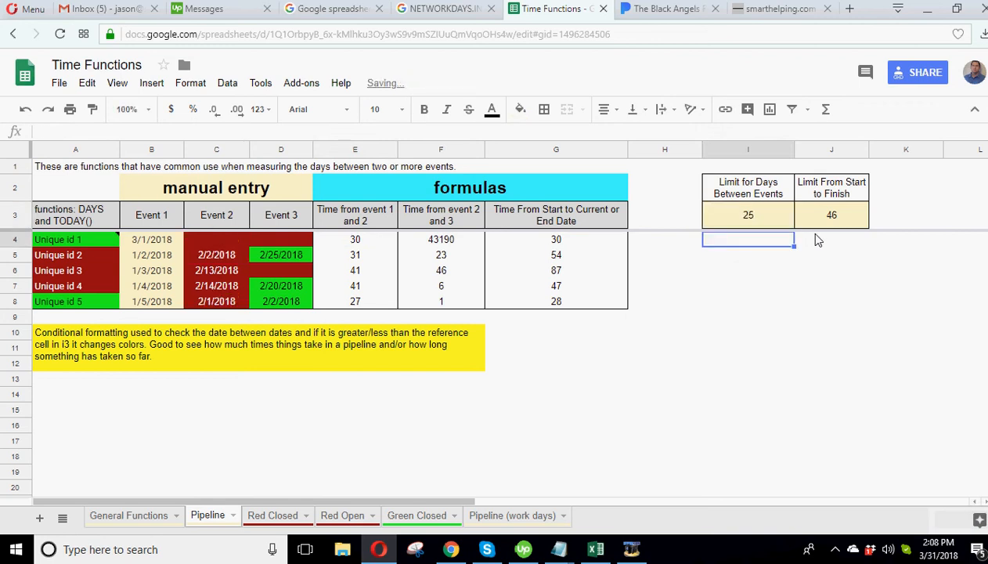
Set the Limit for Days Between Events in I3 to 35 and check the note on Unique id 1
click(762, 221)
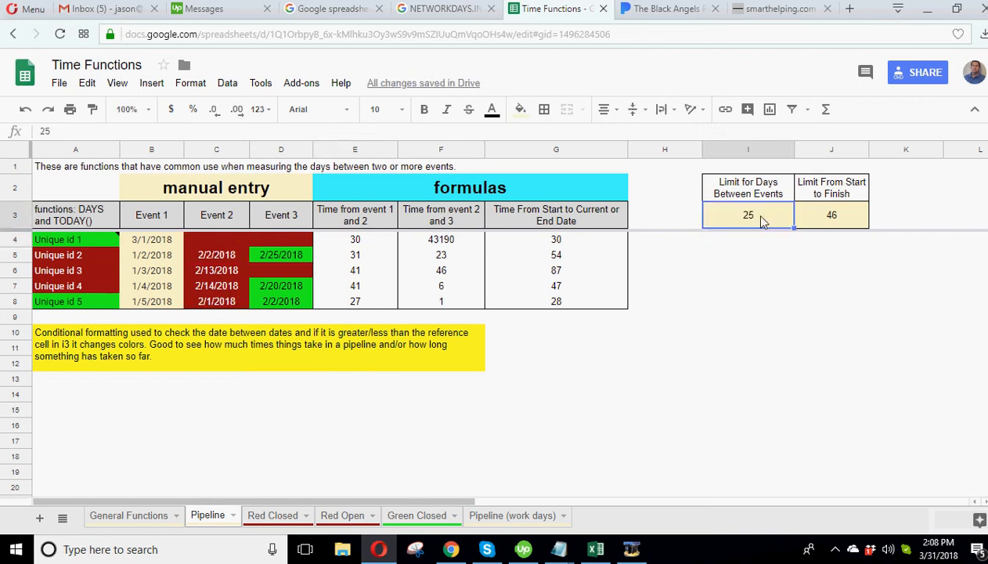
text(35)
key(Return)
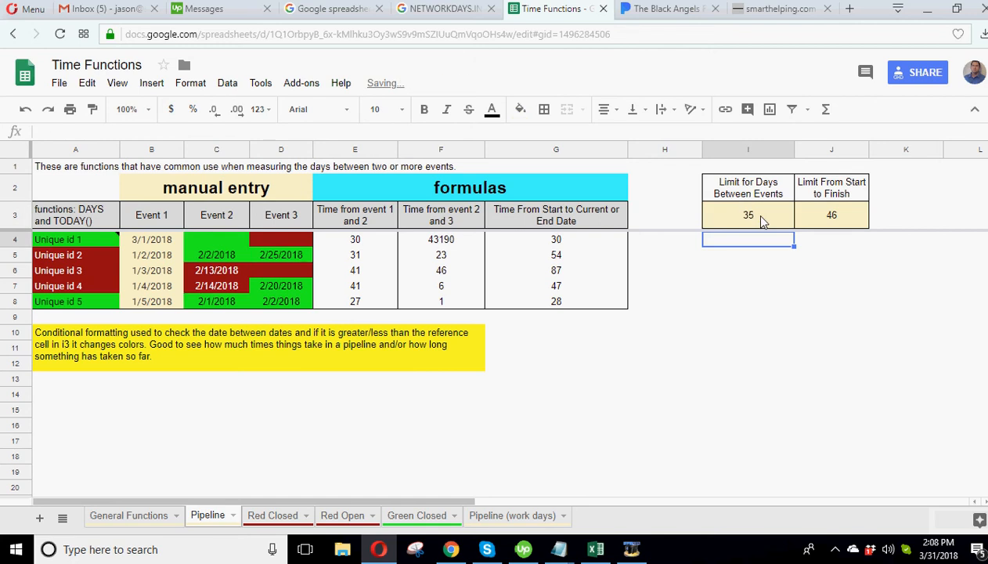
click(759, 218)
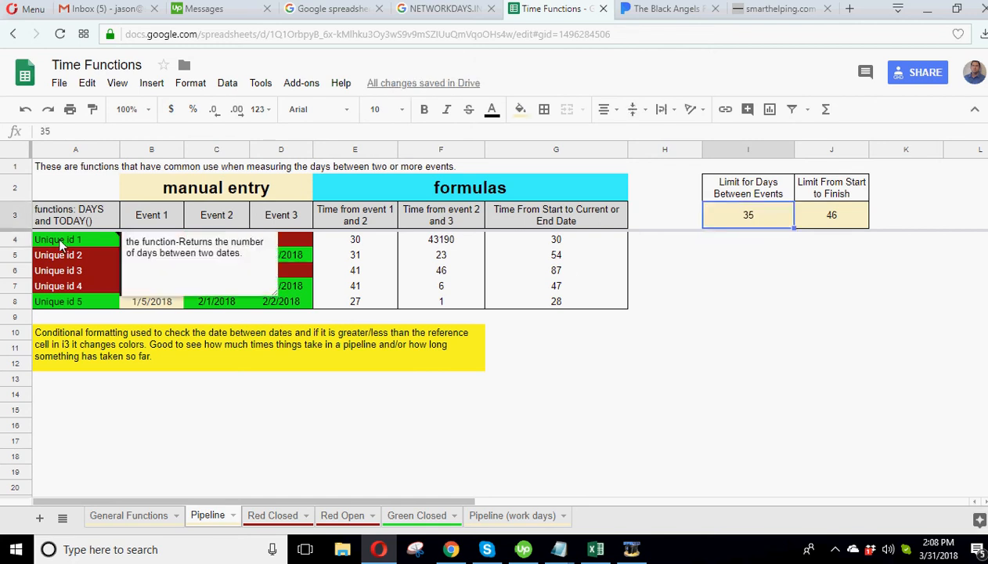
click(152, 423)
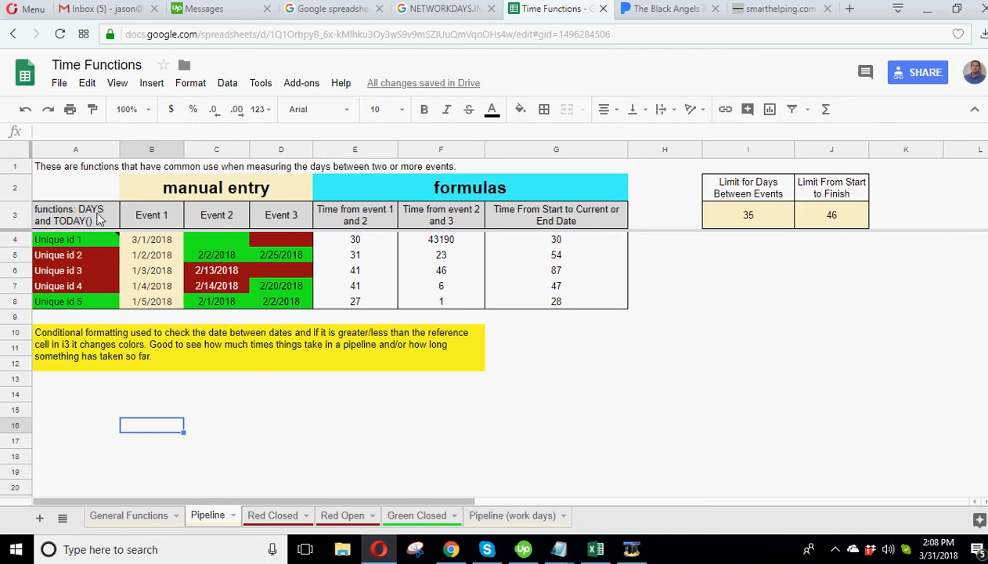
Add a filter to the pipeline table A3:G8, view the value list for the Unique id column, and remove the filter
drag(59, 218, 559, 303)
click(792, 109)
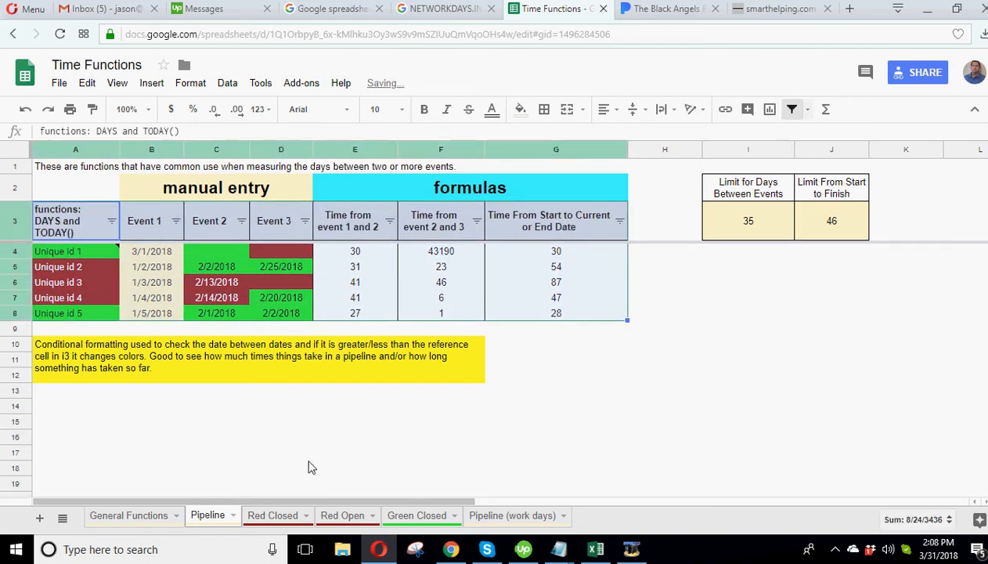
click(293, 438)
click(111, 222)
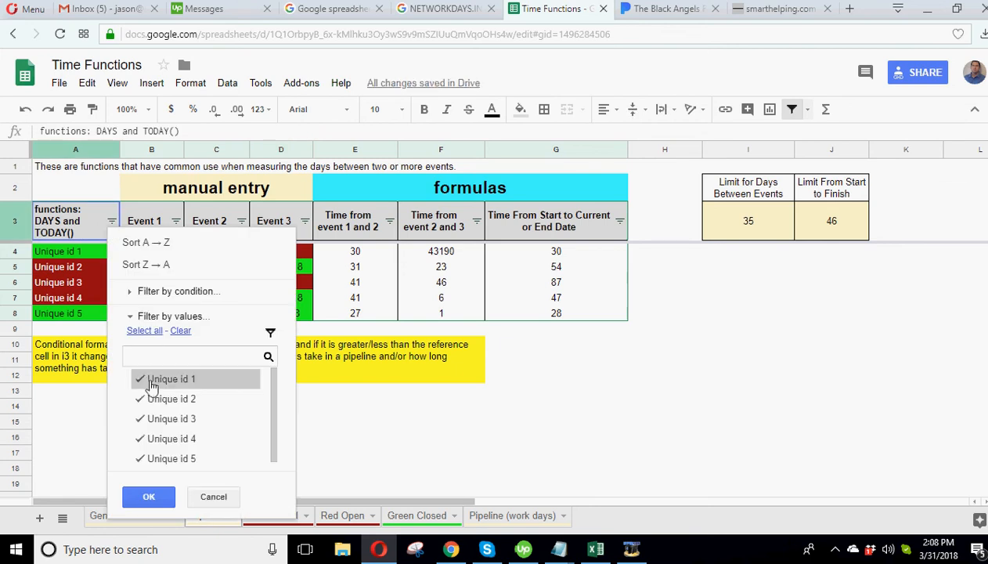
click(148, 497)
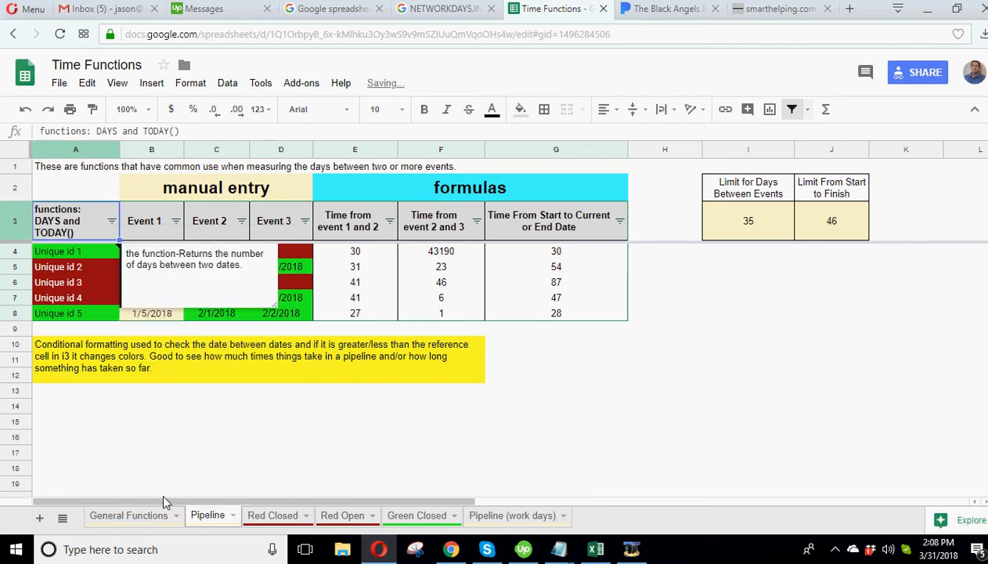
click(793, 110)
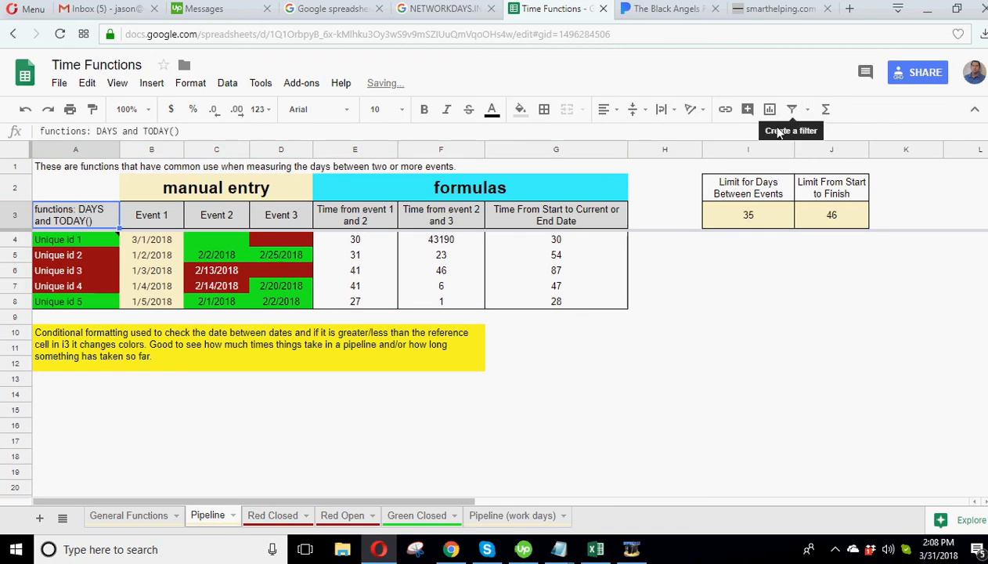
click(752, 337)
Wrap Unique id 1's formula in F4 in an IF that returns blank when C4 is empty: =if(C4="","", if(D4="",DAYS(TODAY(),C4),DAYS(D4,C4)))
click(442, 239)
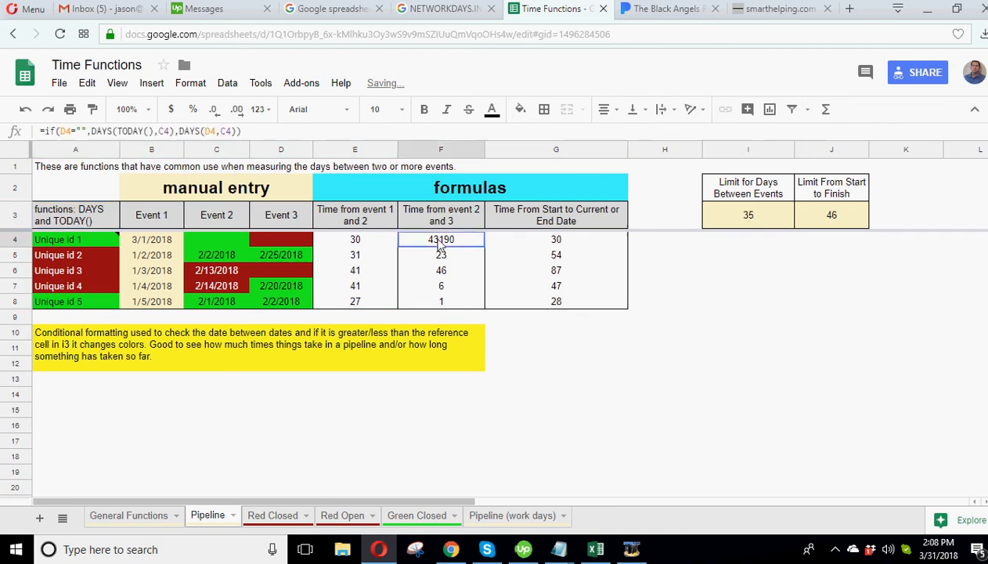
click(246, 246)
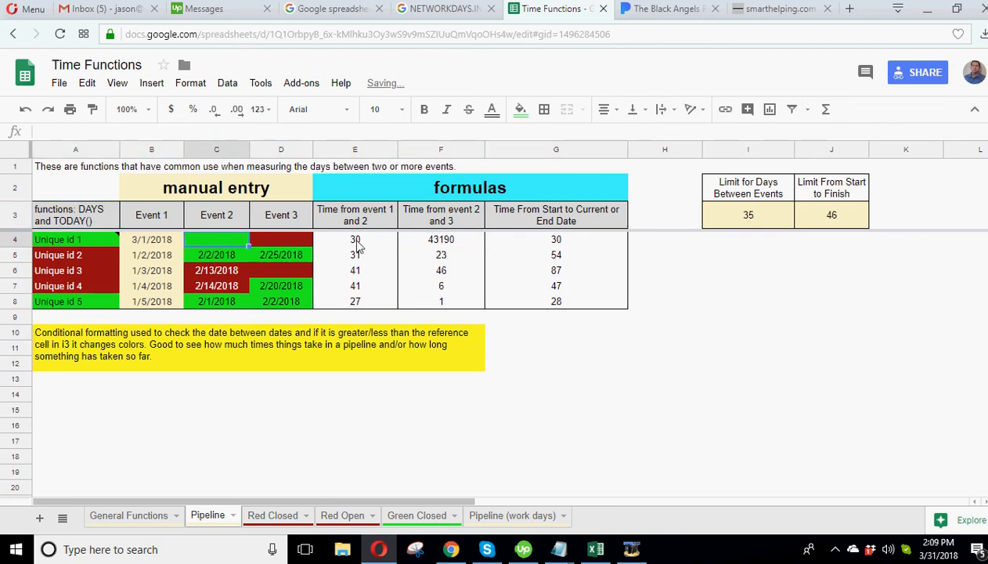
click(441, 245)
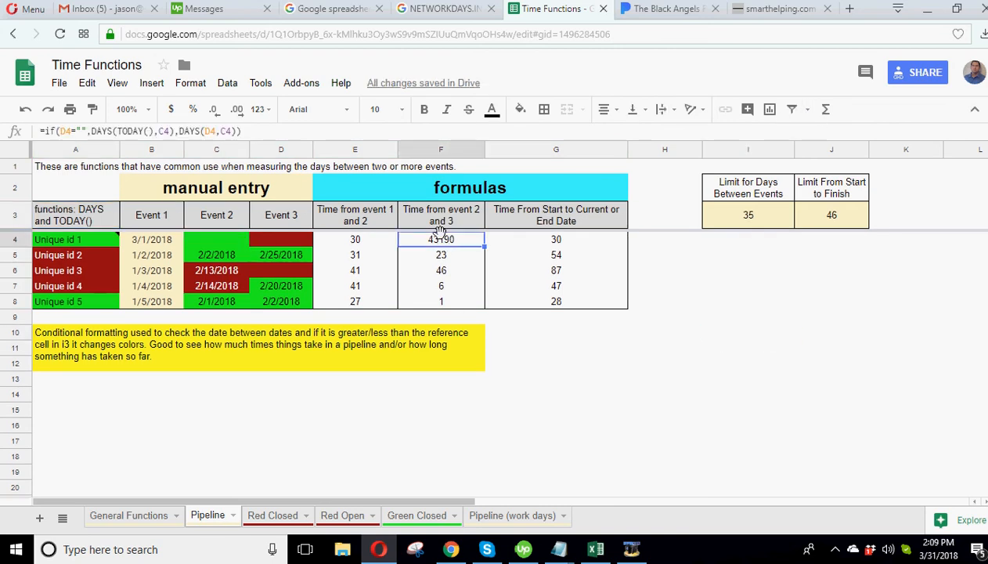
click(45, 131)
text(if()
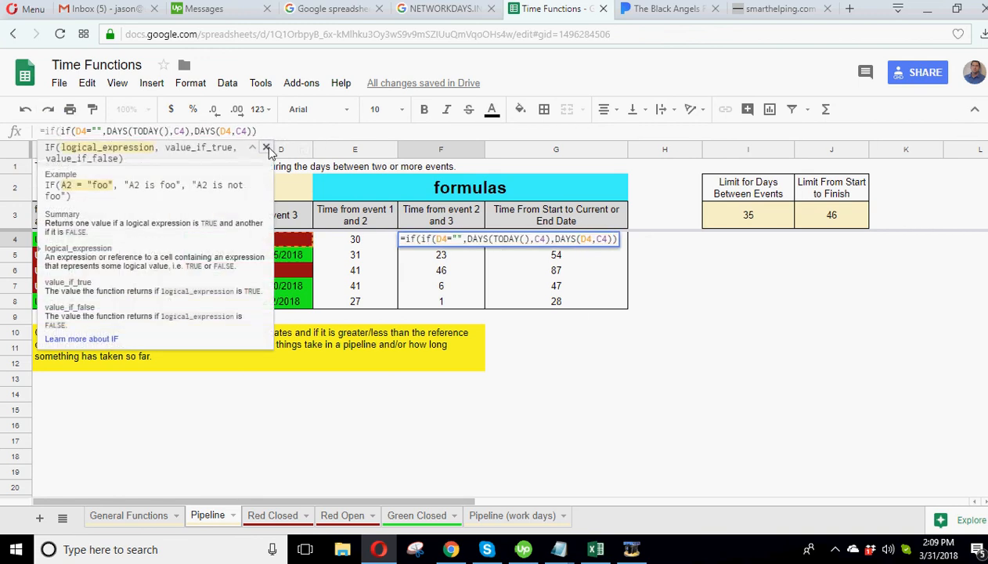
click(267, 147)
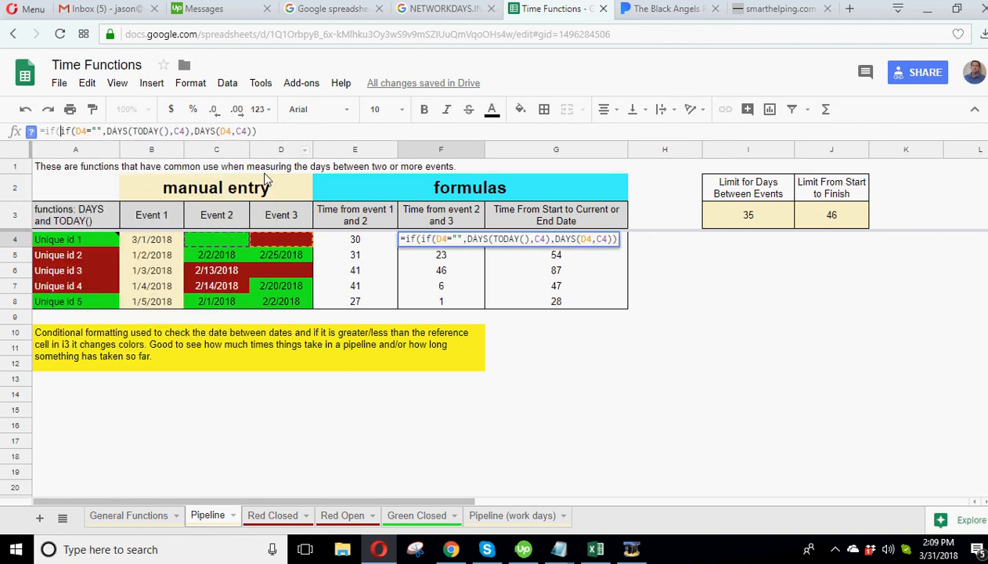
click(217, 244)
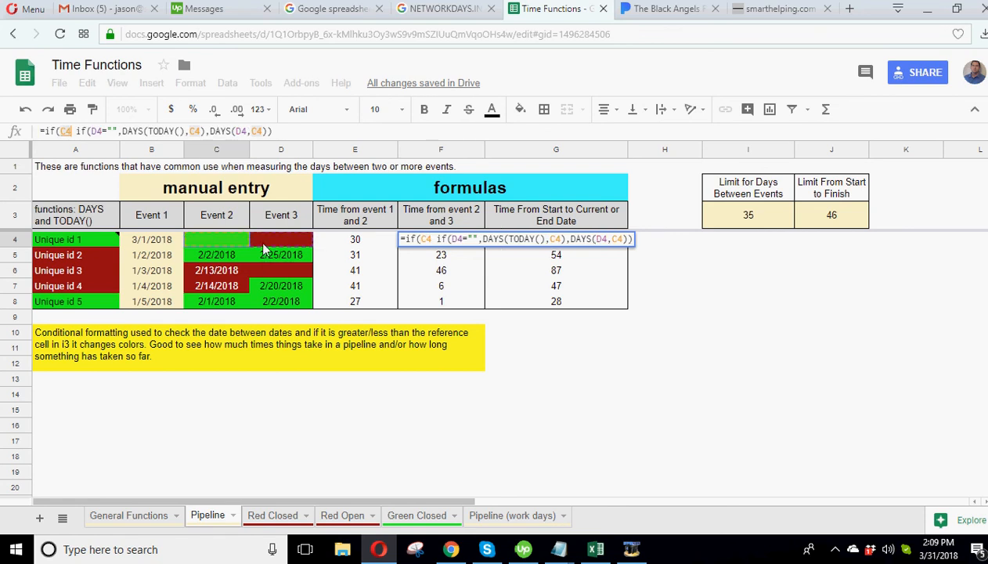
text(="",)
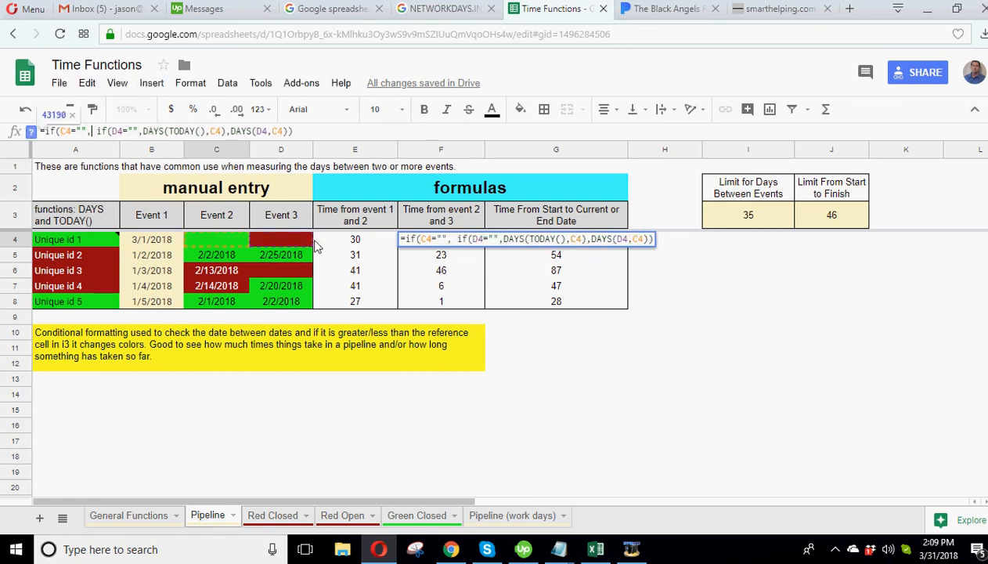
text("")
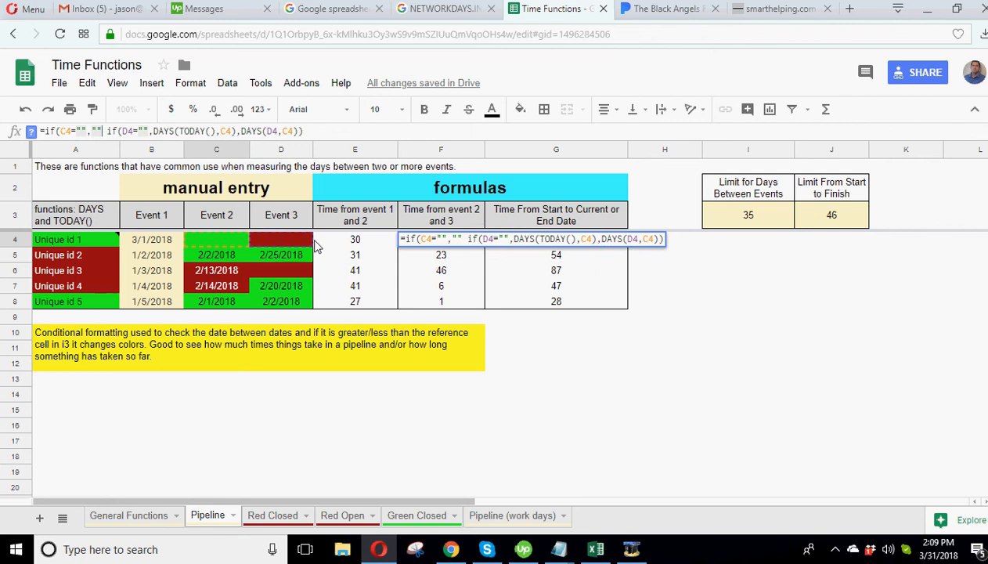
text(,)
key(Return)
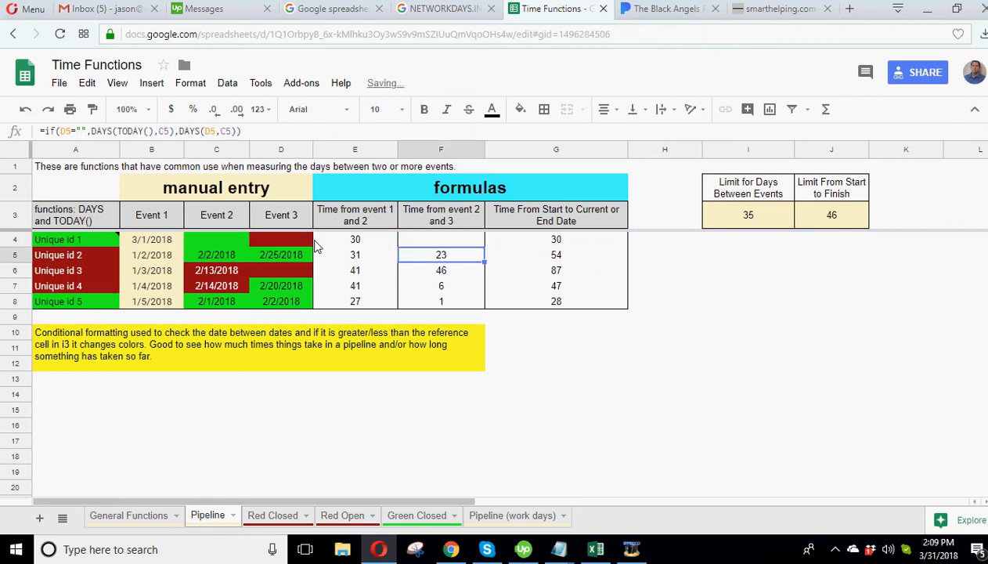
Fill the F4 formula with the blank result down to F8 and give the range an outer border only
click(468, 243)
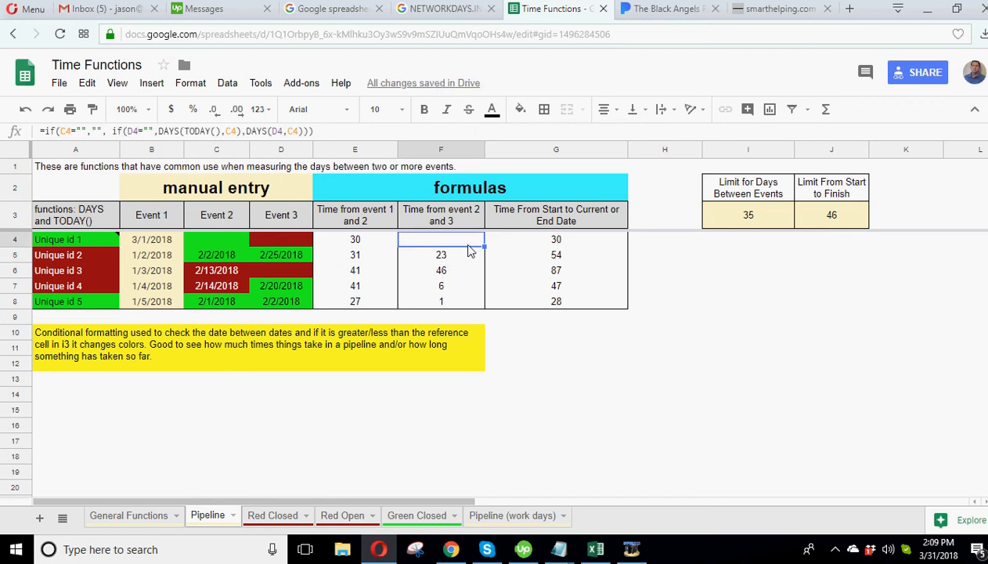
drag(484, 245, 484, 304)
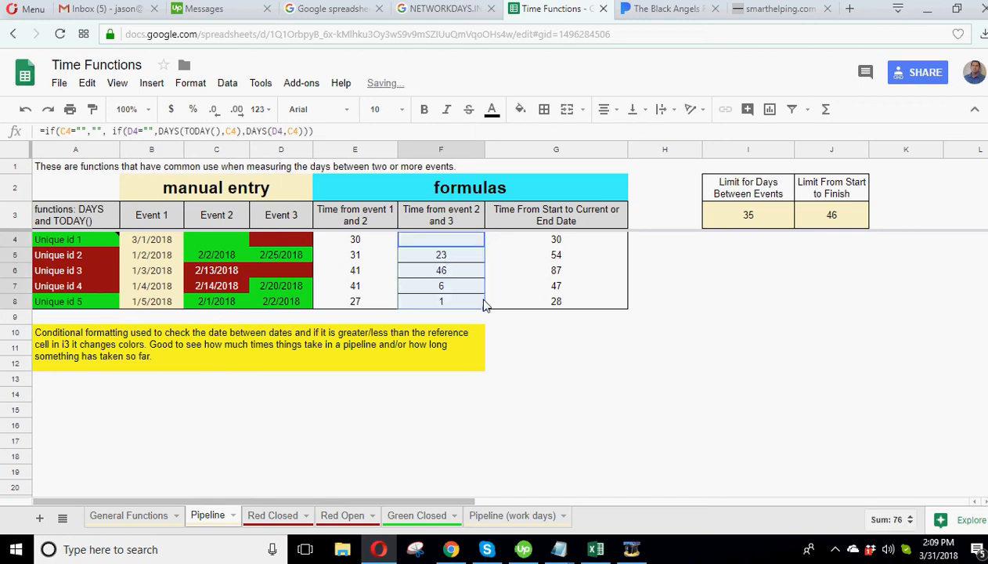
click(545, 109)
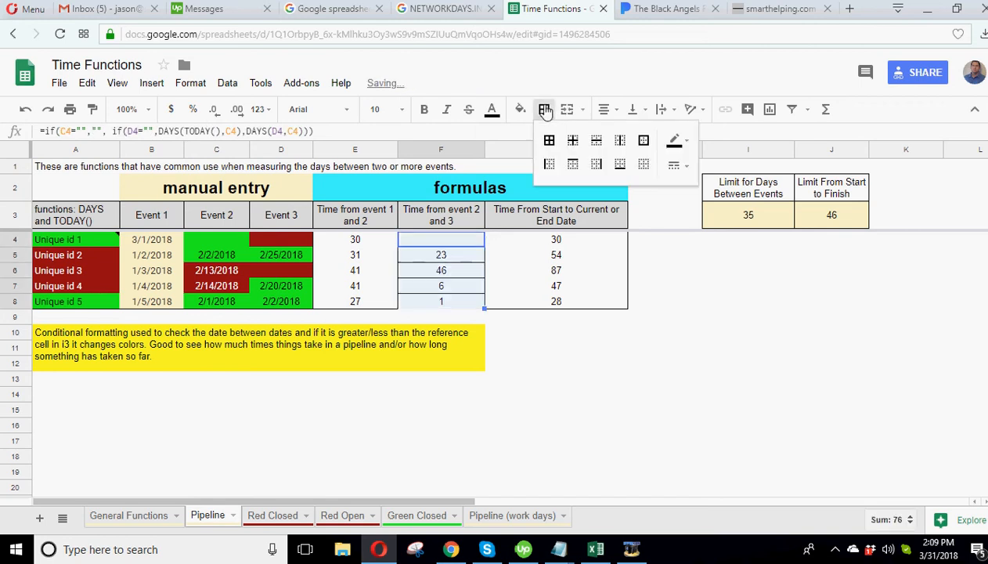
click(643, 140)
click(634, 348)
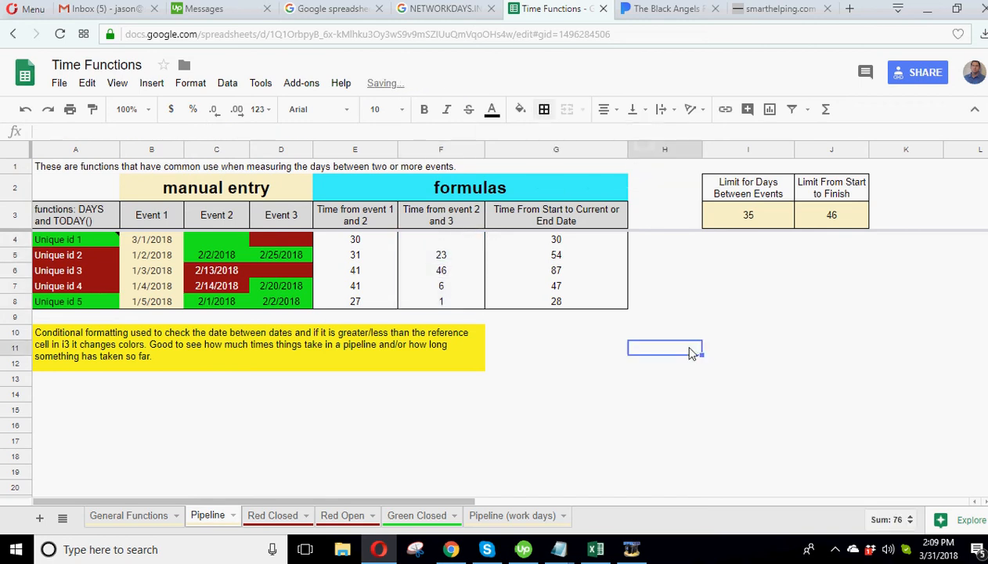
Check Unique id 1's Event 3 cell and start-to-end formula, and make F4 return 0 instead of blank when C4 is empty
click(280, 239)
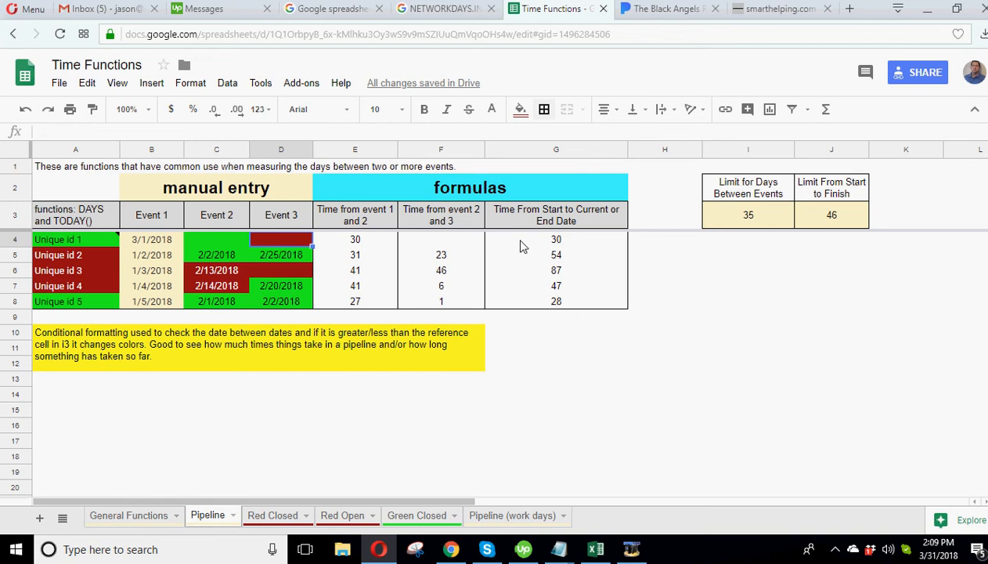
double_click(277, 238)
key(Return)
click(280, 245)
click(563, 243)
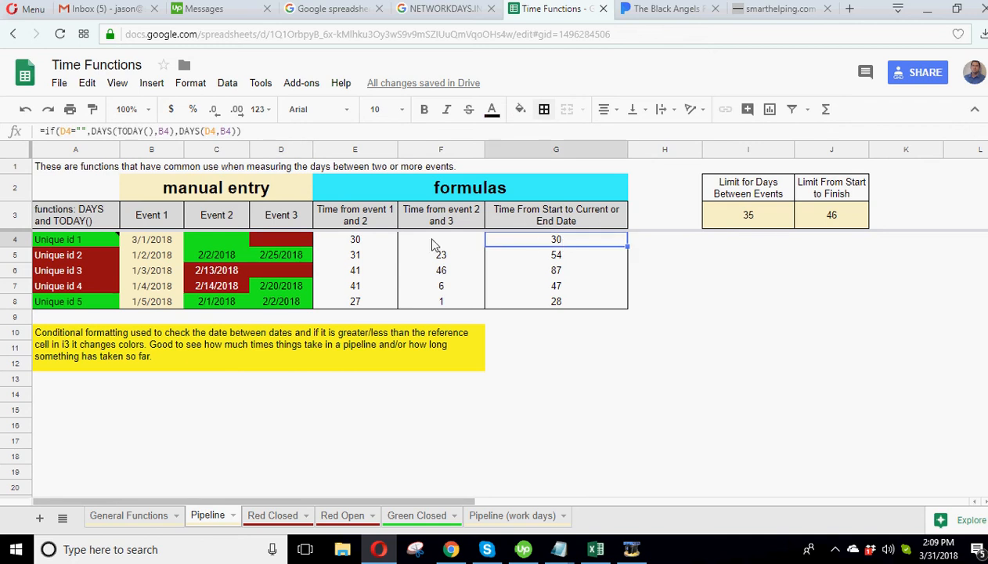
click(360, 244)
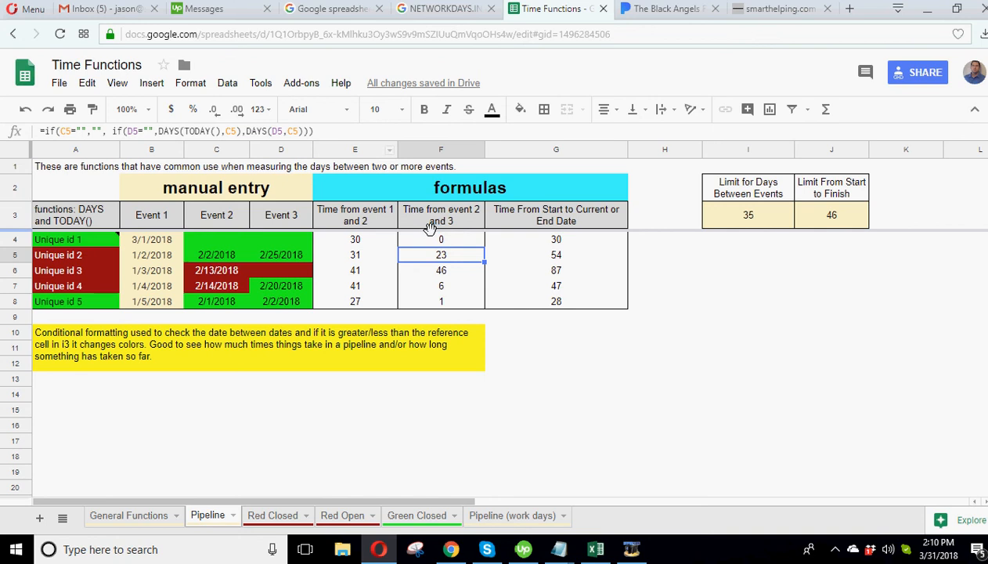
Copy the F4 formula with the 0 result down through F8 and restore the outer border around F4:F8
click(451, 245)
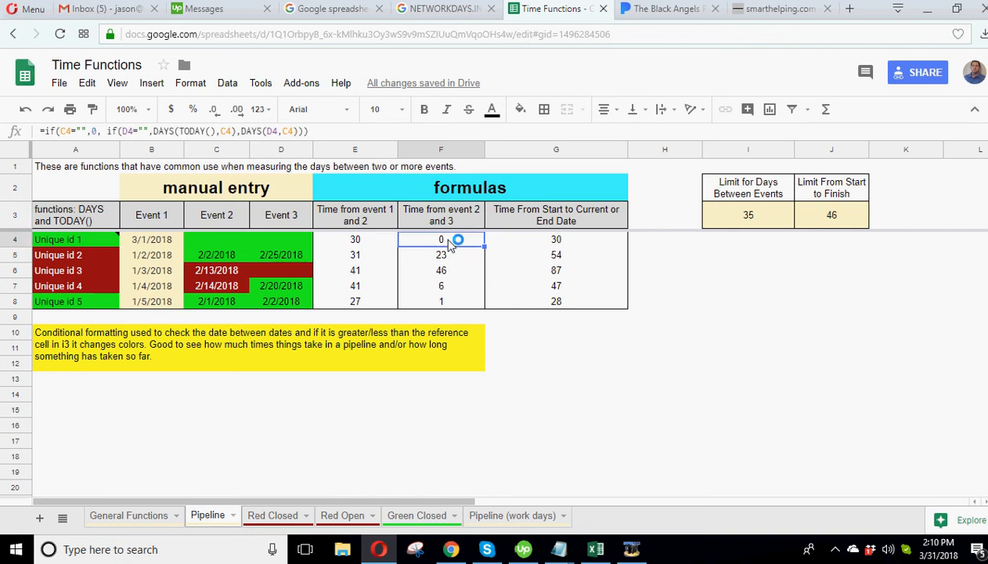
drag(485, 246, 486, 304)
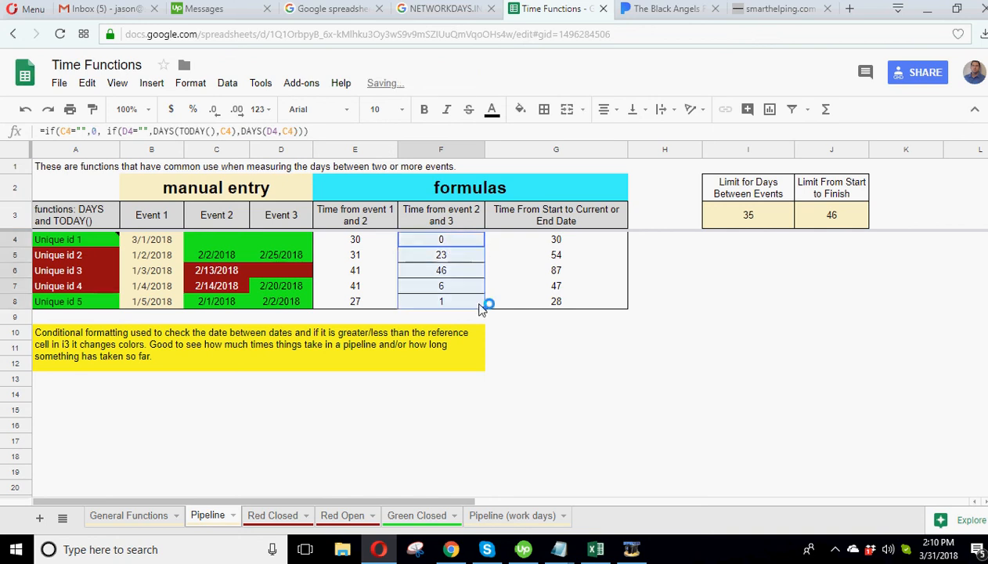
click(544, 110)
click(644, 140)
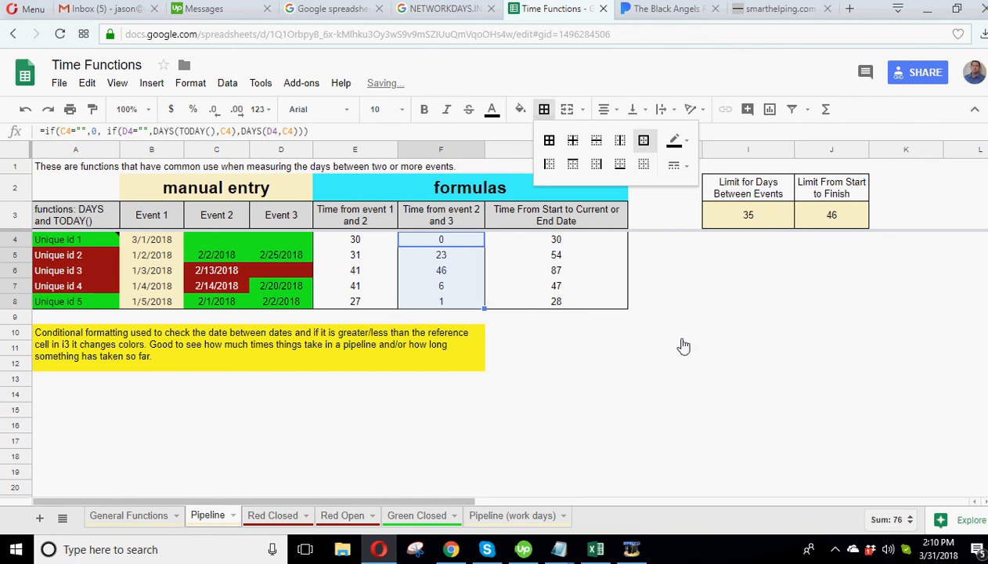
click(744, 409)
Enter 3/5/2018 as the Event 2 date of Unique id 1 in C4
click(288, 241)
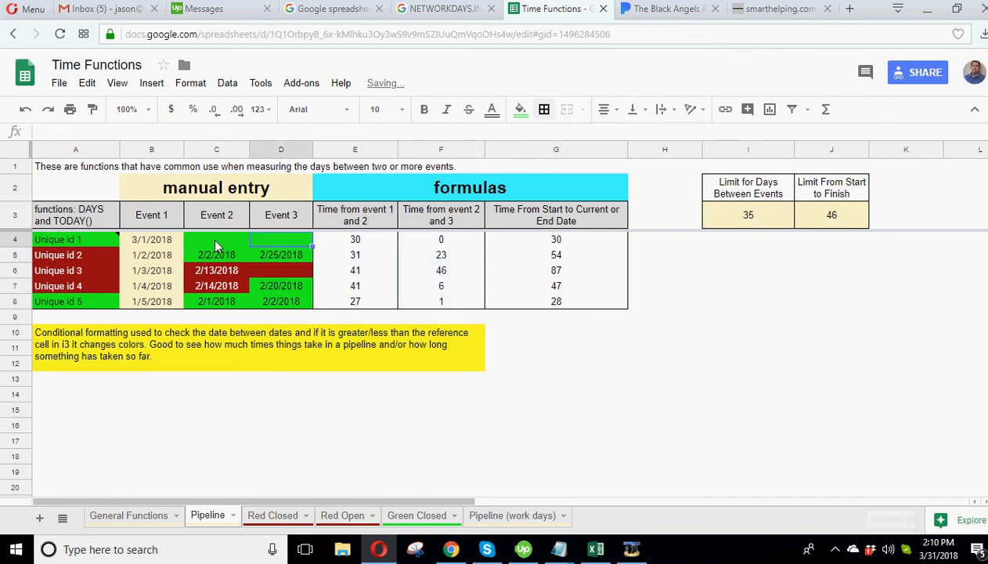
click(216, 242)
click(276, 241)
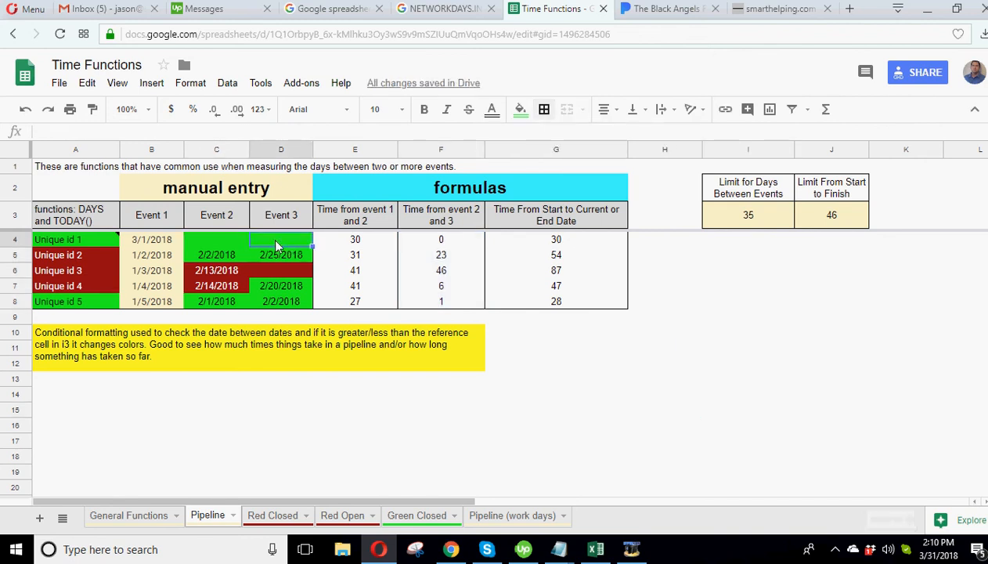
click(217, 246)
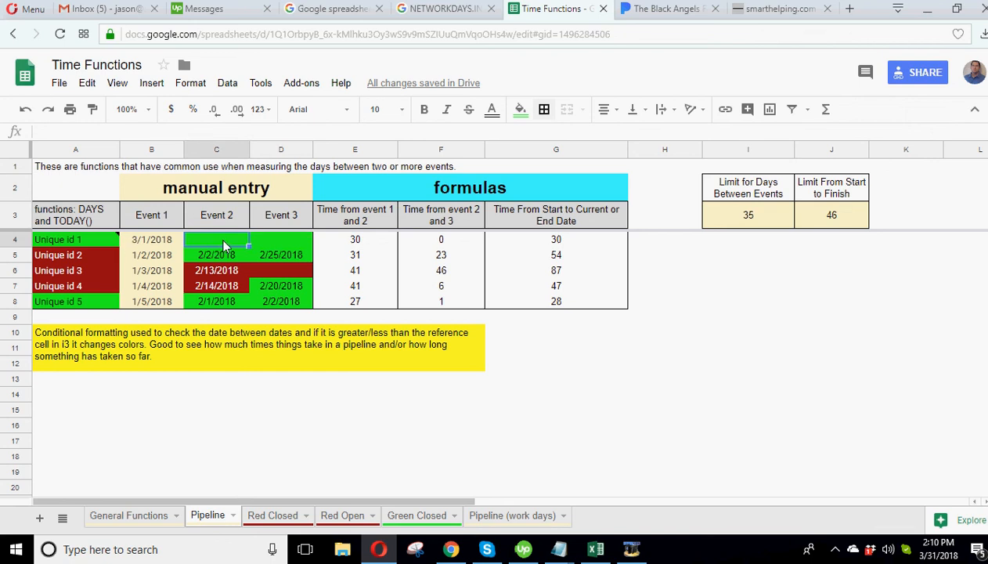
text(3/5/)
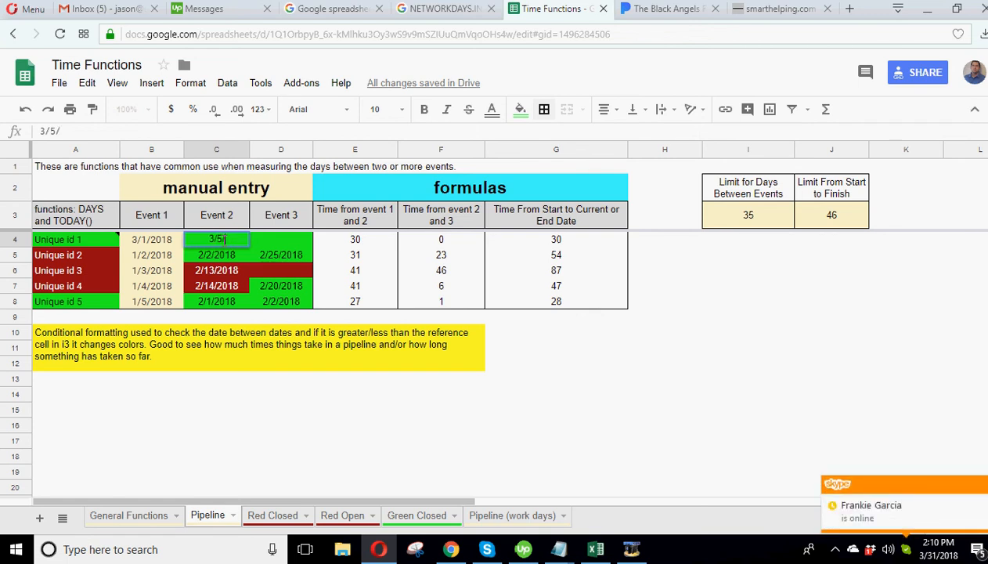
text(2018)
key(Return)
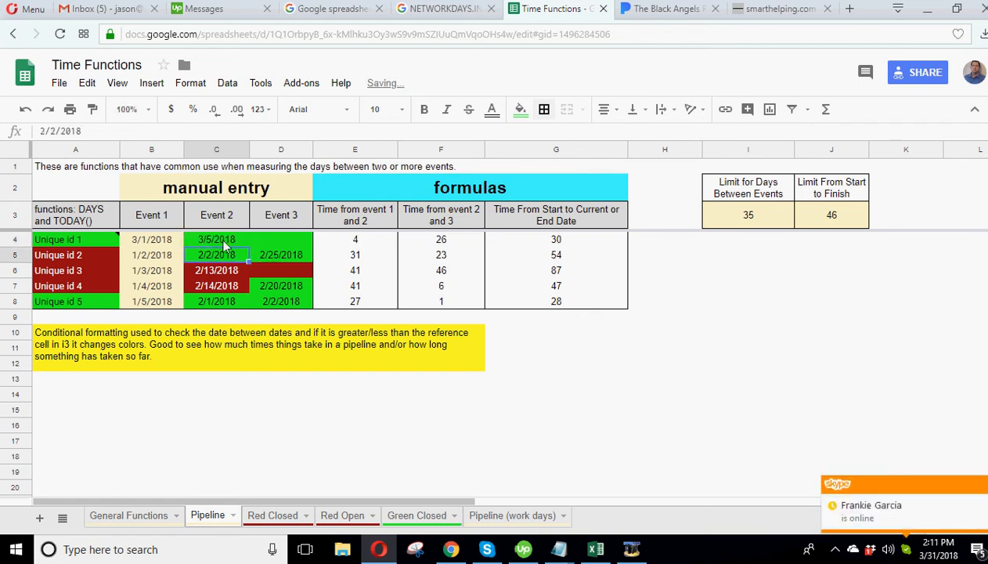
Examine Unique id 1's Event 2 and Event 3 cells and its time-between-events formulas in E4 and F4
click(354, 244)
click(208, 241)
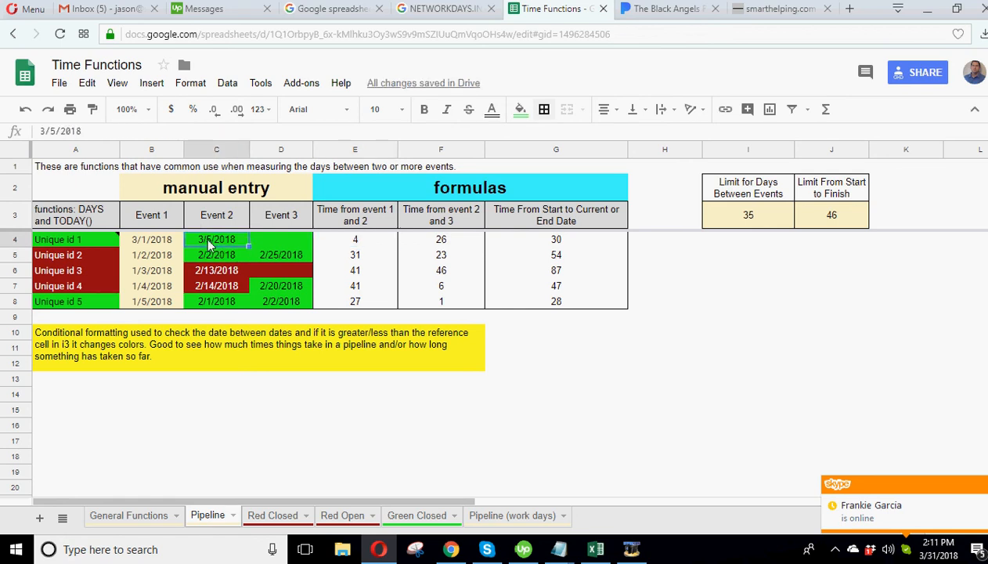
click(283, 244)
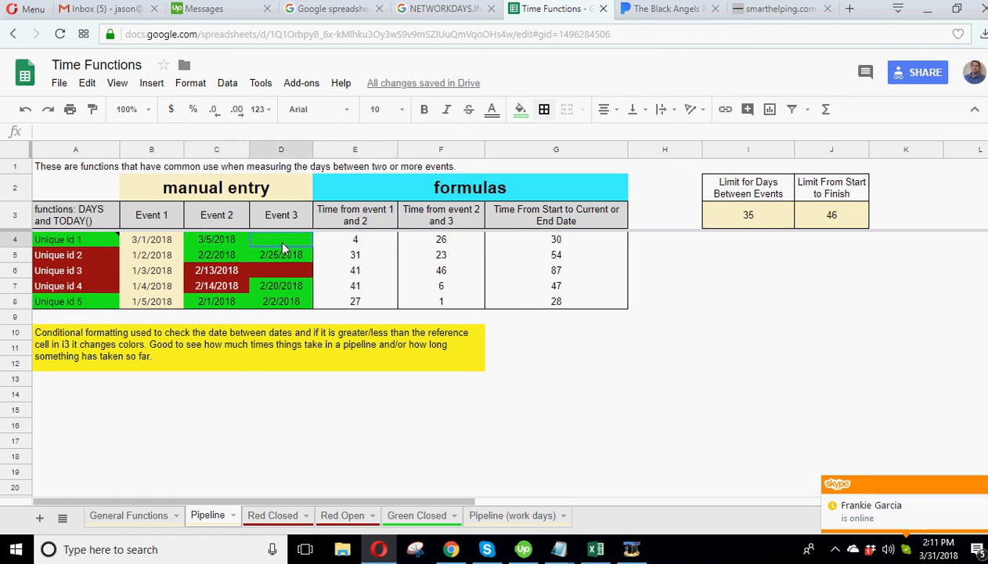
click(211, 243)
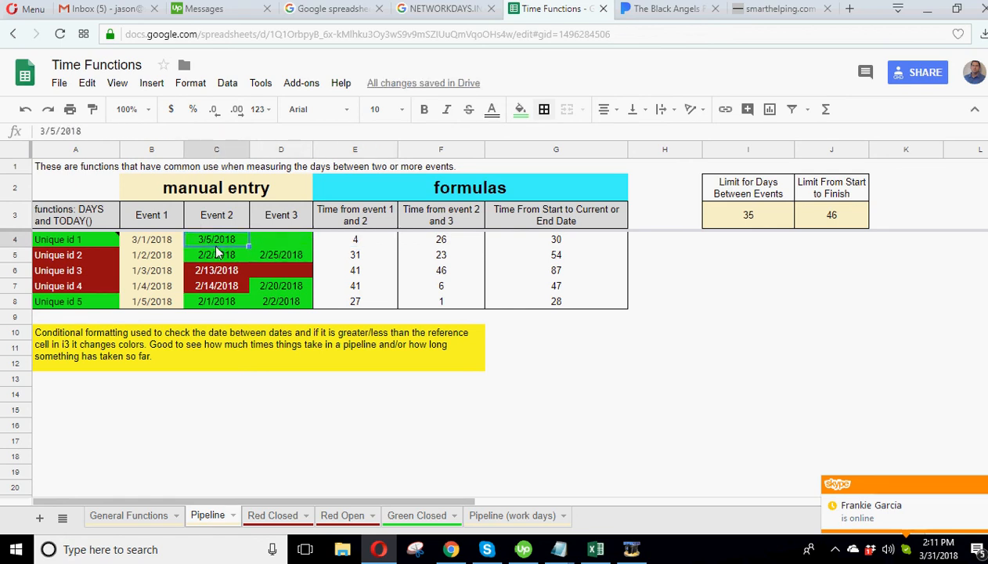
click(274, 244)
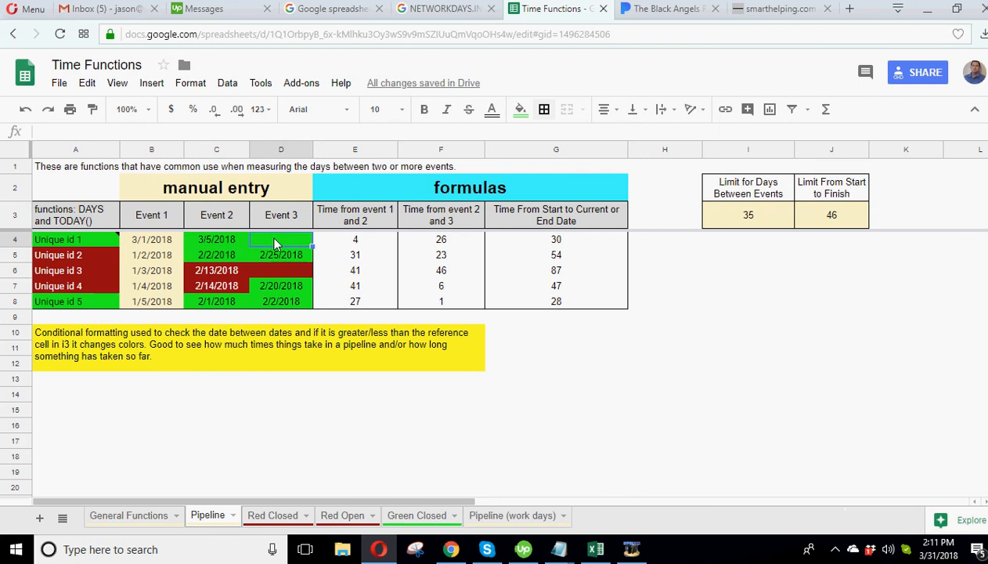
click(439, 242)
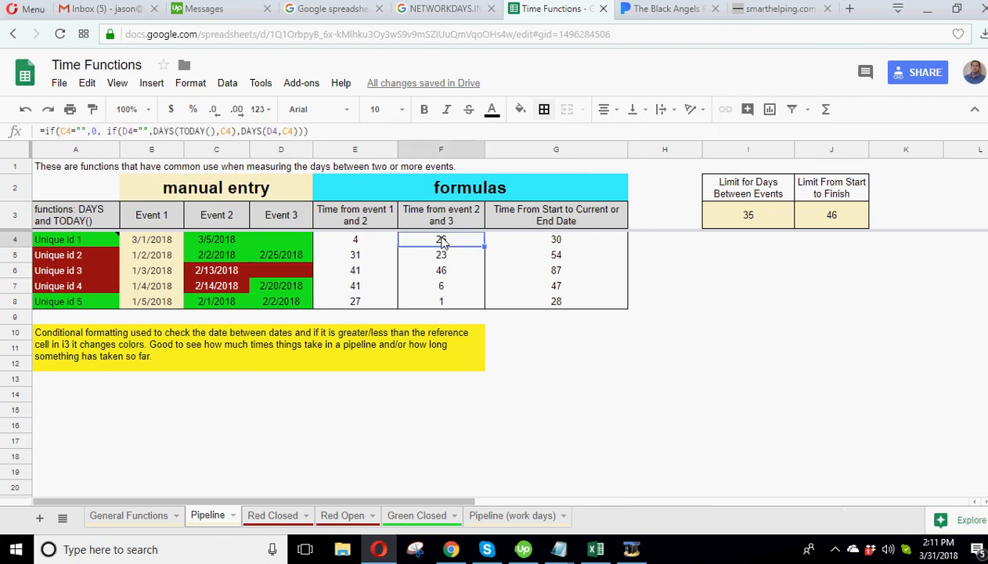
Set the Limit for Days Between Events in I3 to 20
click(756, 222)
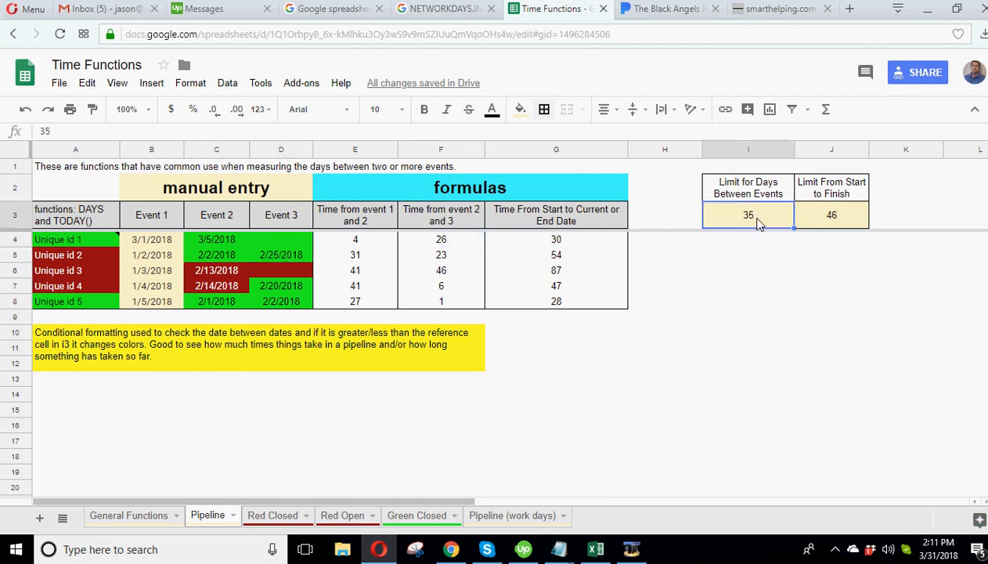
text(20)
key(Return)
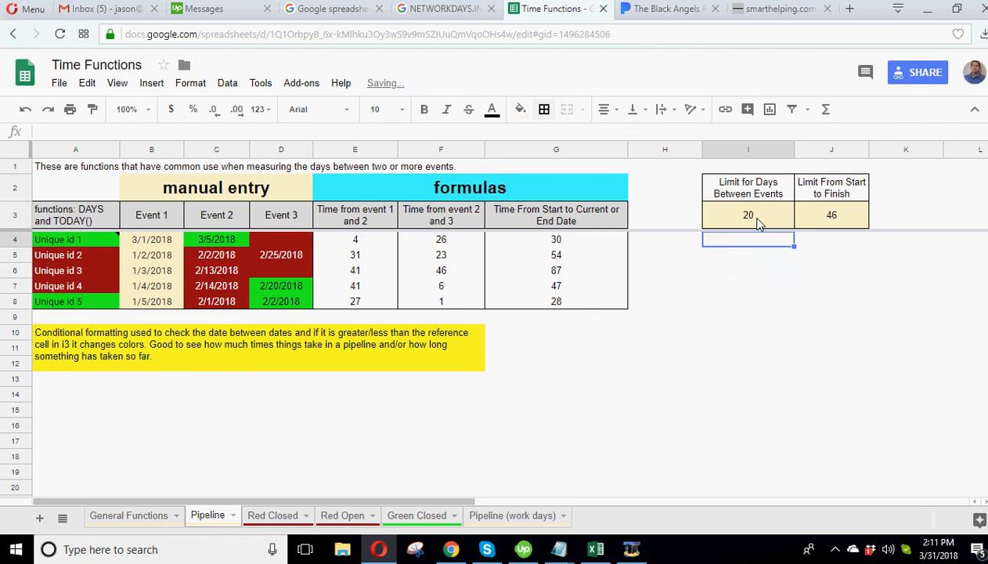
Enter 3/29/2018 as the Event 3 date of Unique id 1 in D4
click(284, 241)
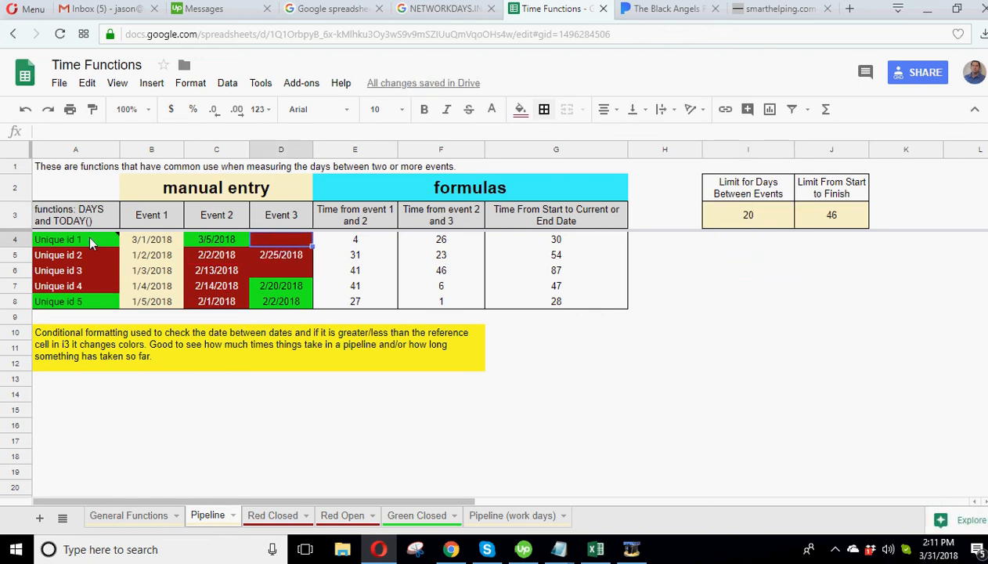
mouse_move(70, 245)
click(759, 224)
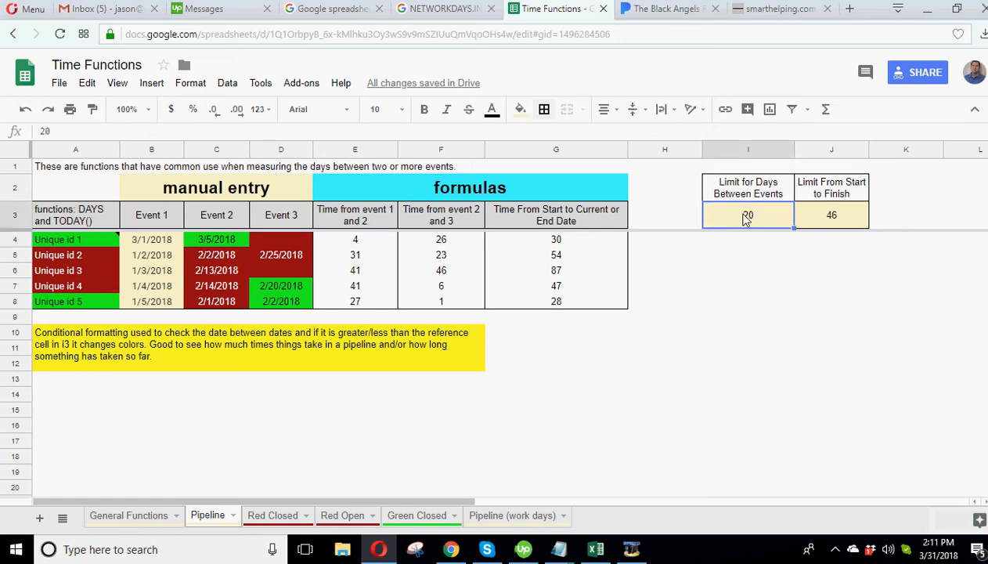
click(282, 243)
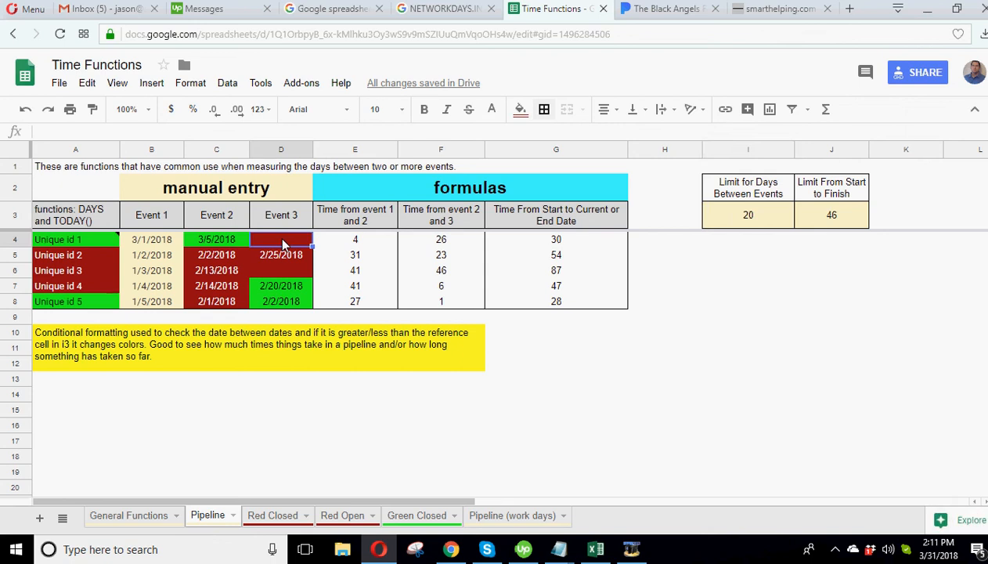
text(3/29/2018)
key(Return)
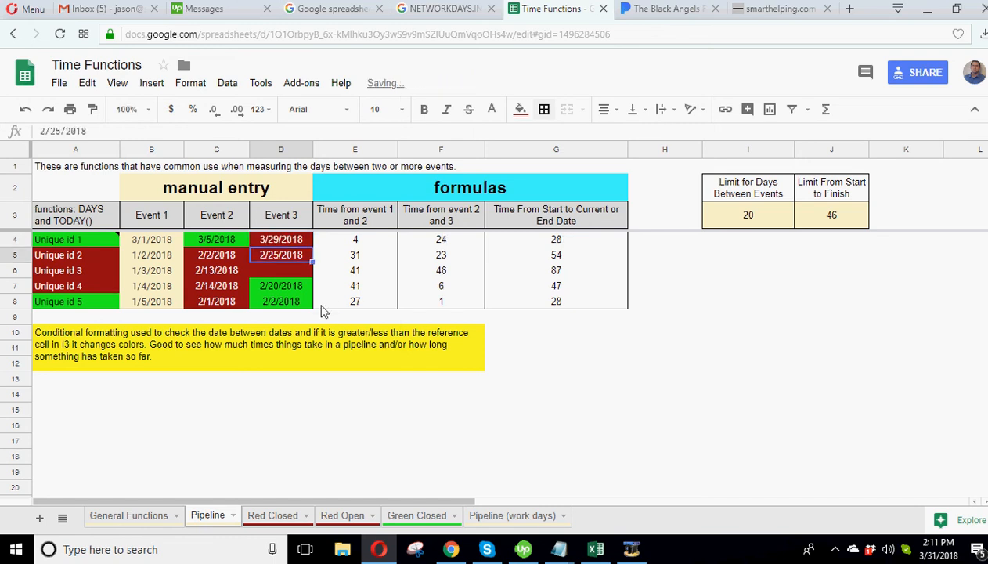
Examine Unique id 1's Event 3 date and the references in its Time From Start to Current or End Date formula in G4
click(289, 242)
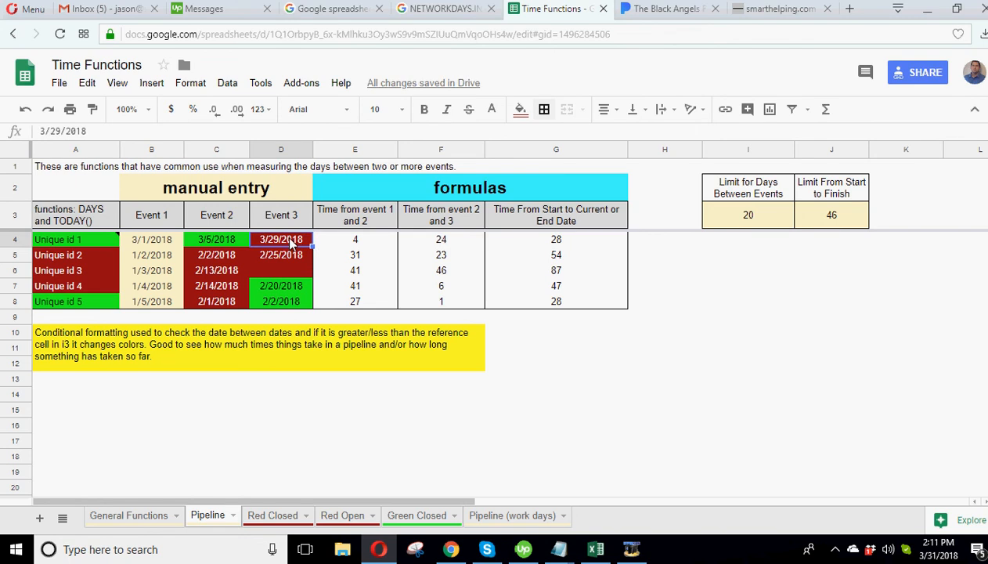
click(566, 244)
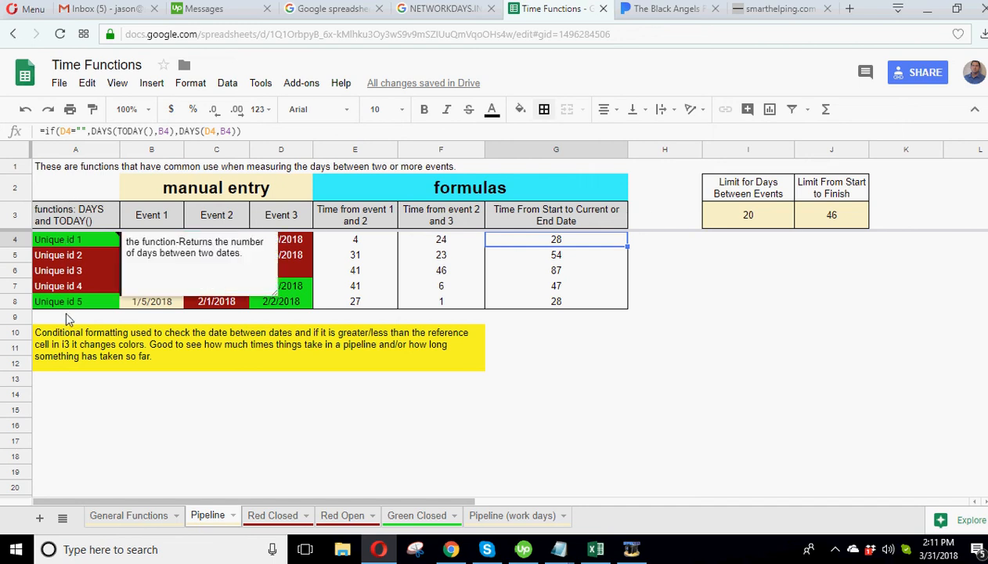
click(72, 245)
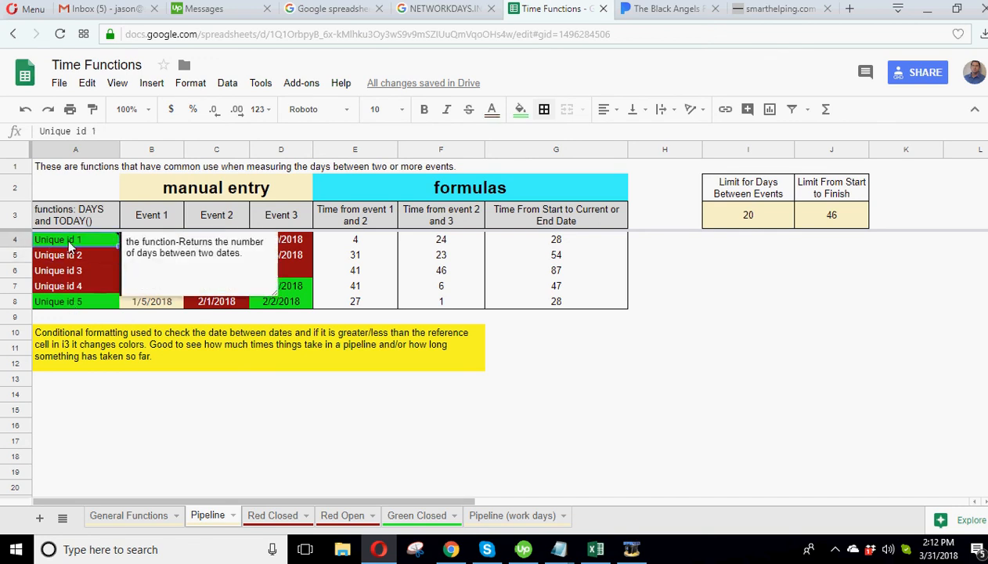
click(58, 270)
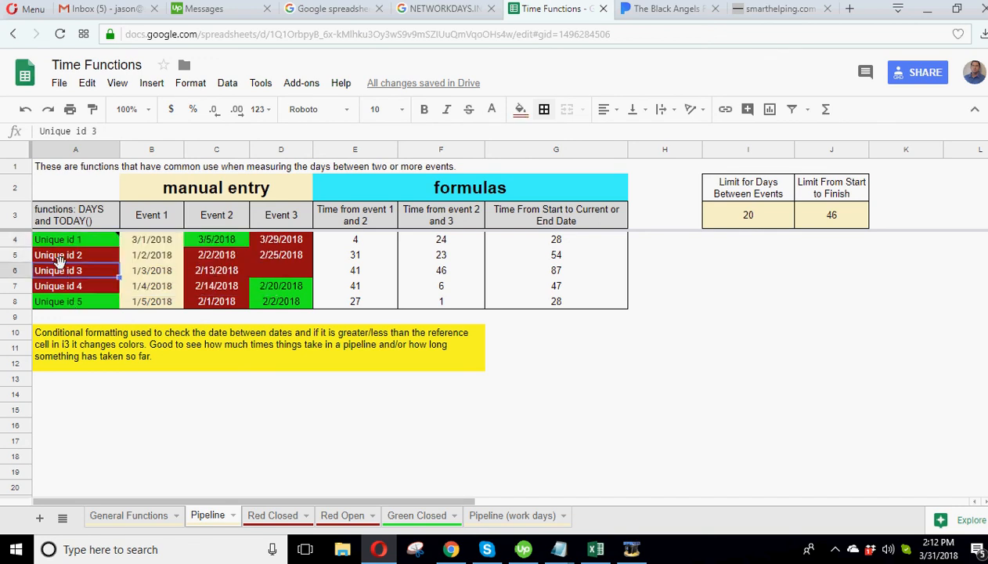
click(569, 243)
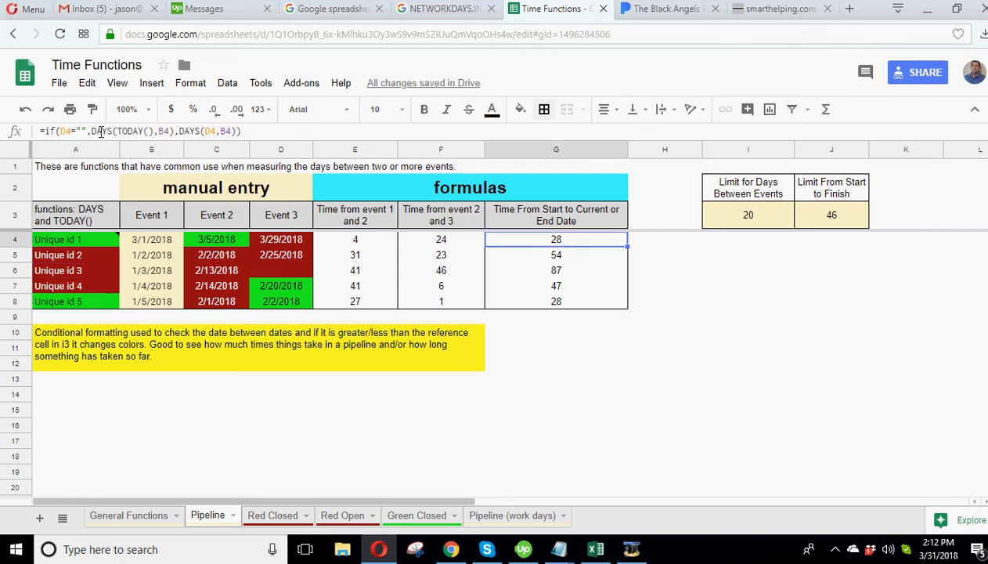
click(166, 131)
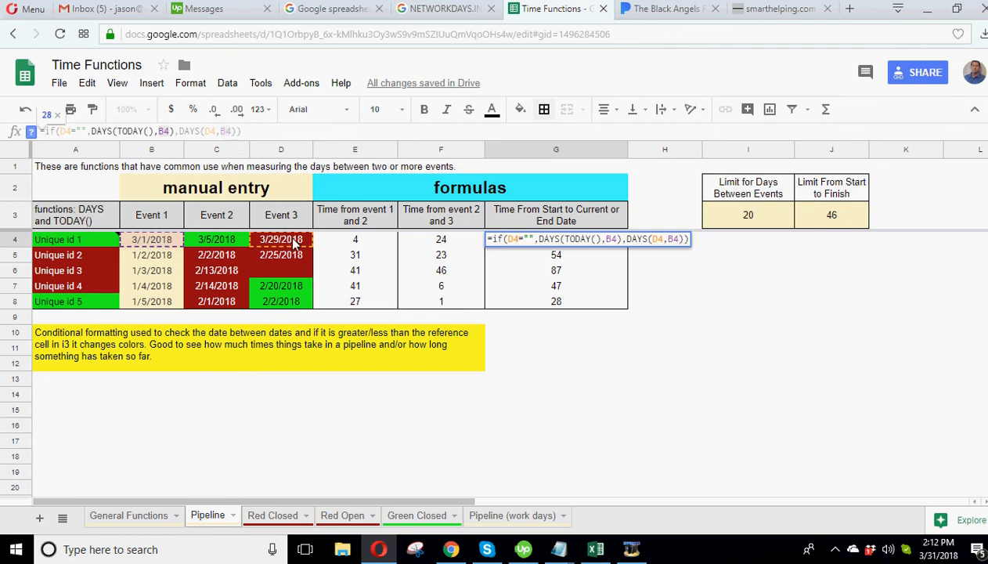
key(Escape)
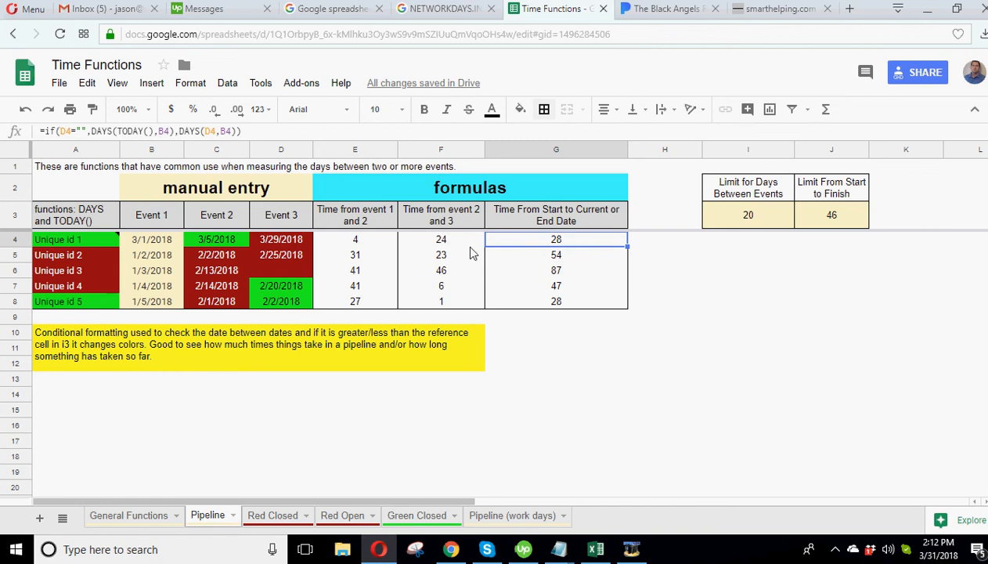
Compare the time-between-events results in columns E and F with the start-to-end formulas in G4:G8 and the Limit From Start to Finish in J3
mouse_move(436, 248)
mouse_down()
mouse_move(357, 249)
mouse_move(358, 263)
mouse_move(451, 255)
mouse_up()
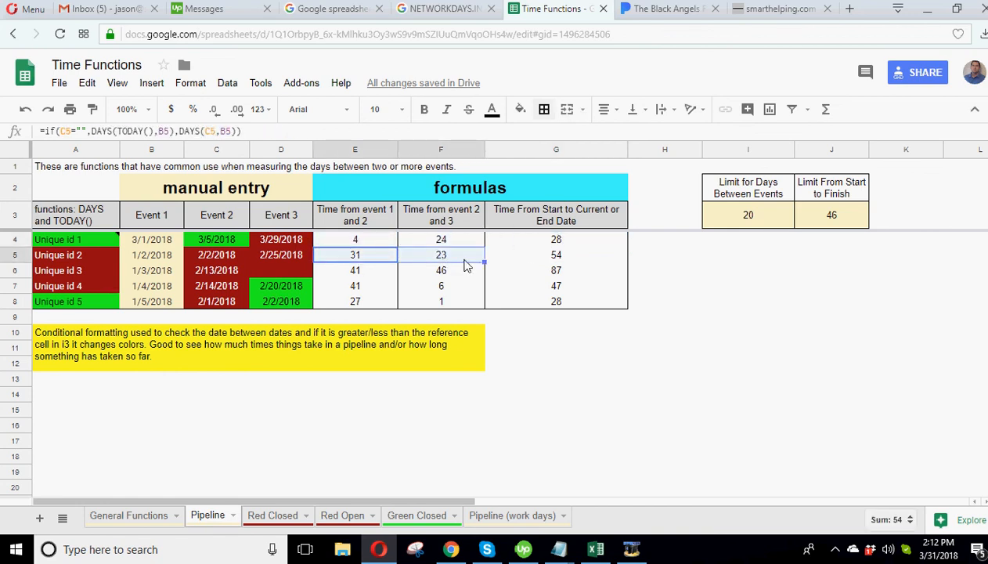
click(538, 242)
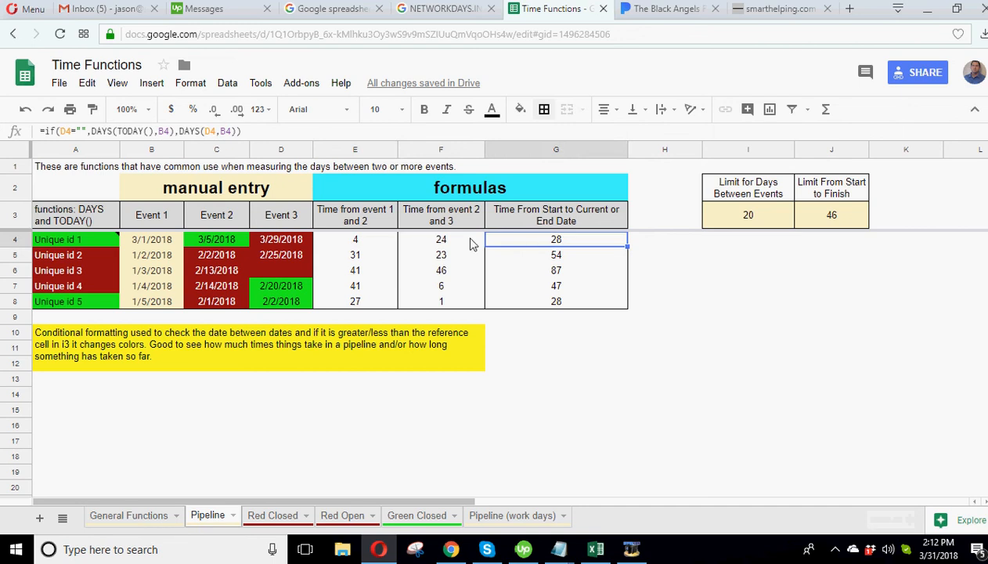
drag(439, 256, 357, 291)
click(567, 240)
click(571, 267)
click(566, 289)
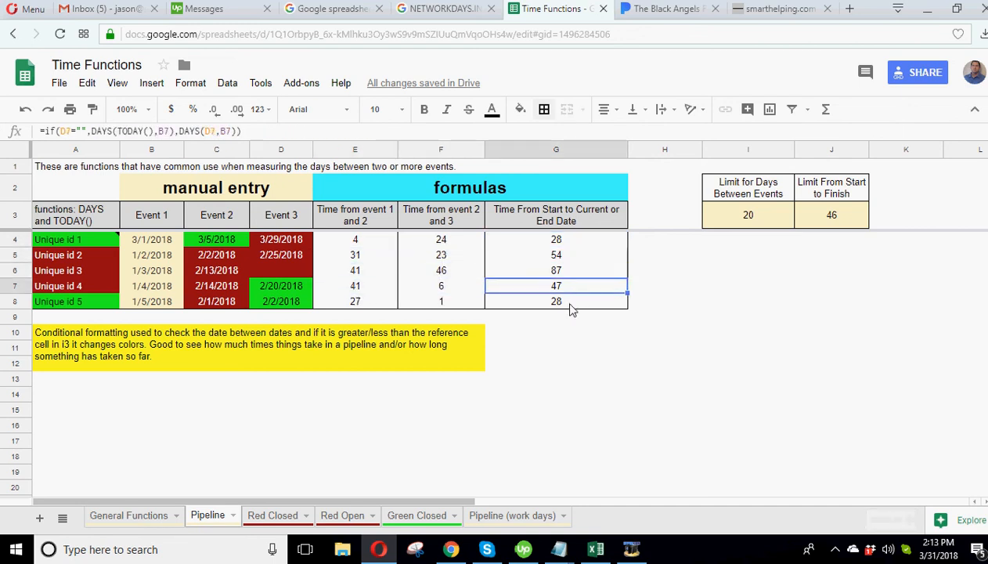
click(563, 305)
click(558, 245)
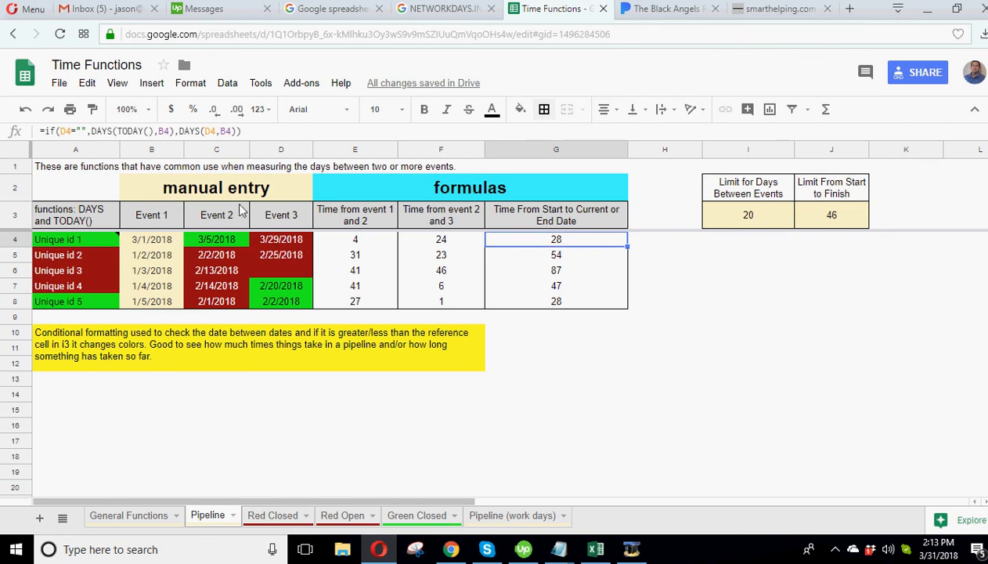
click(219, 221)
click(287, 243)
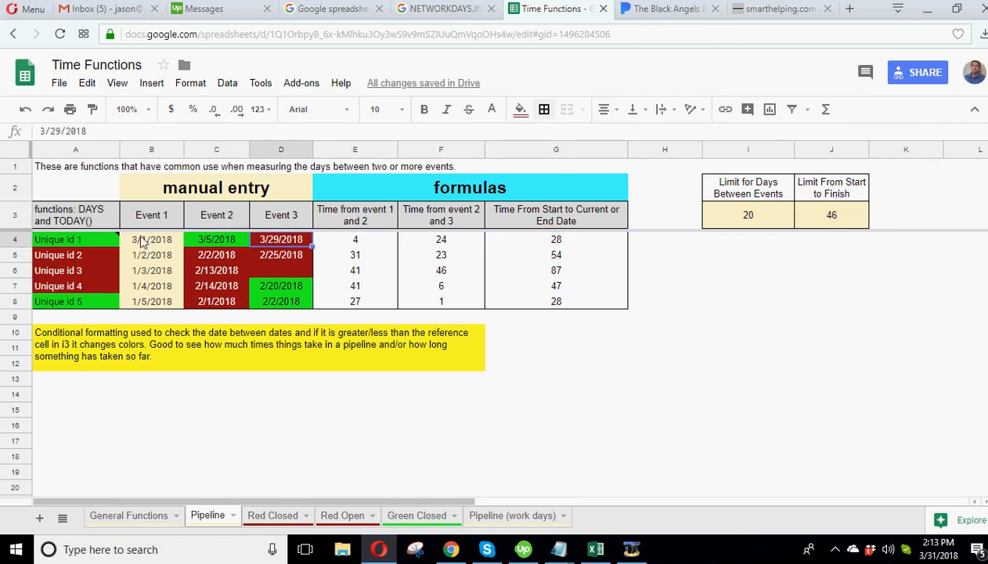
click(575, 247)
click(839, 219)
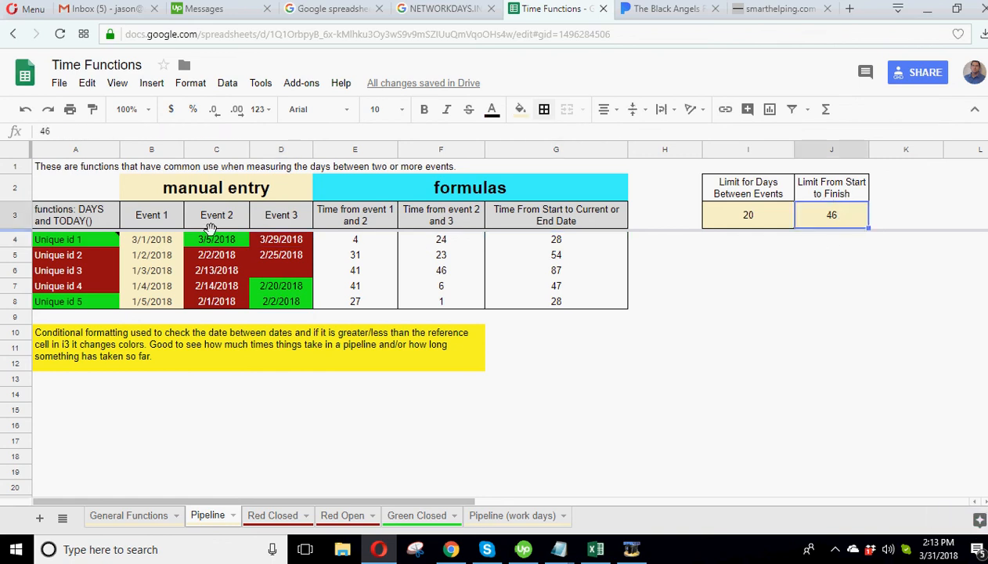
click(79, 238)
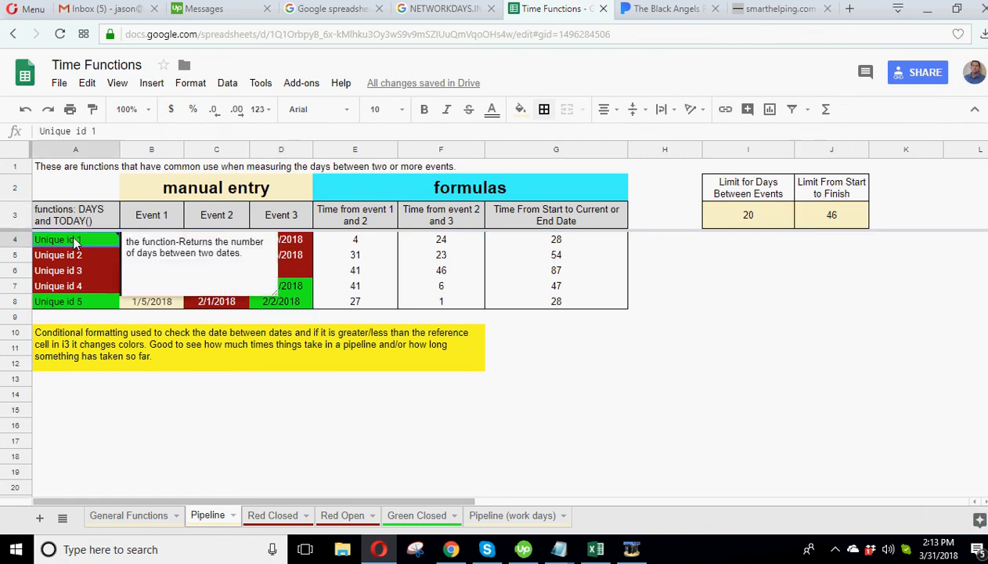
Try 35 and 27 as the Limit From Start to Finish in J3 and check the color of Unique id 1
click(853, 221)
text(35)
key(Return)
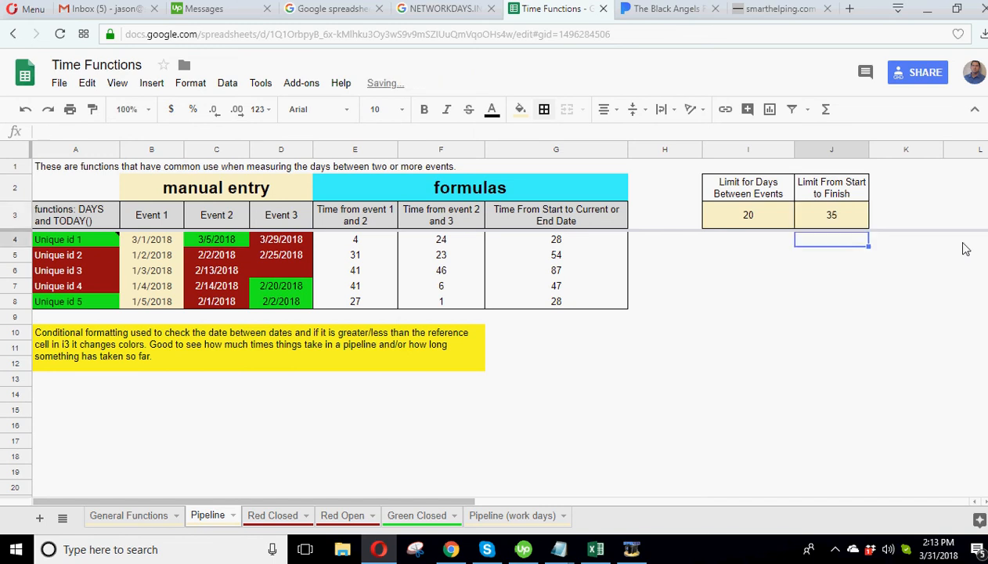
click(832, 214)
text(27)
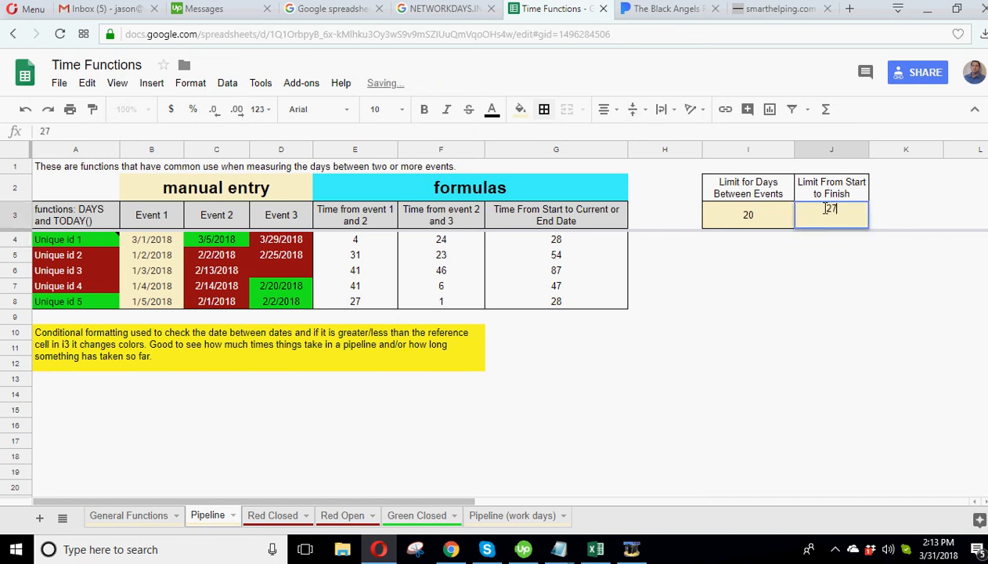
key(Return)
click(47, 240)
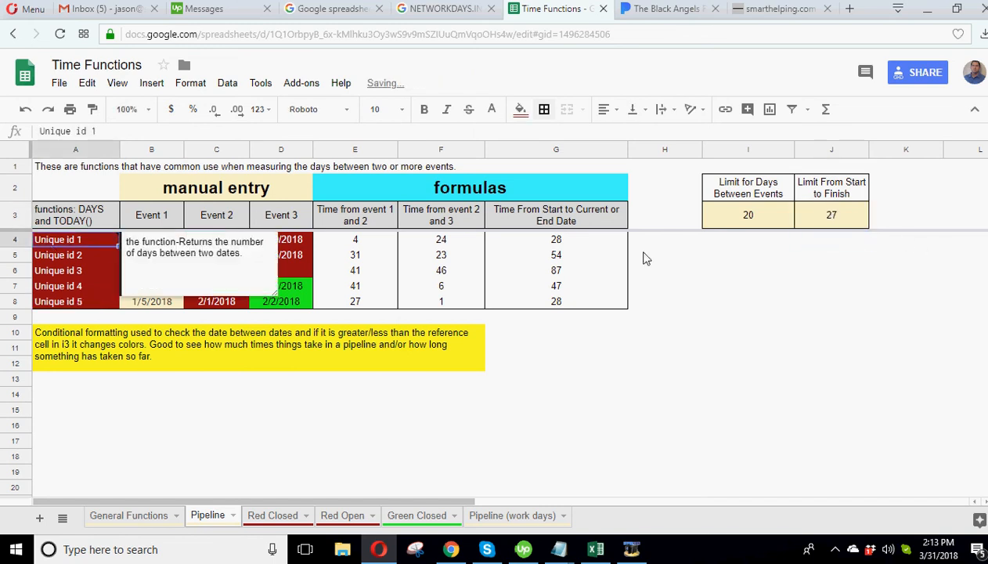
Set the Limit From Start to Finish in J3 to 80 and check it against Unique id 3's total time in G6
click(835, 223)
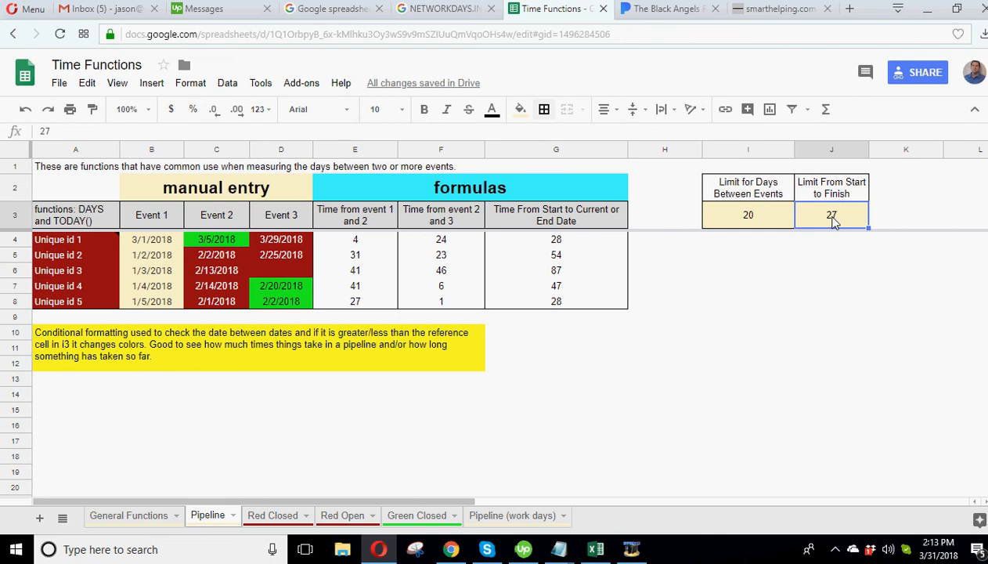
text(80)
key(Return)
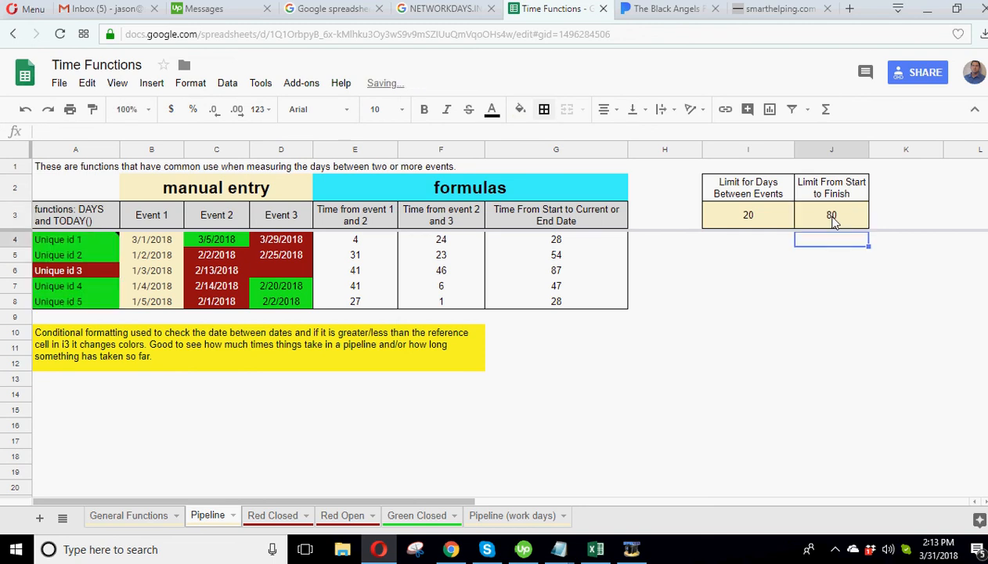
click(555, 274)
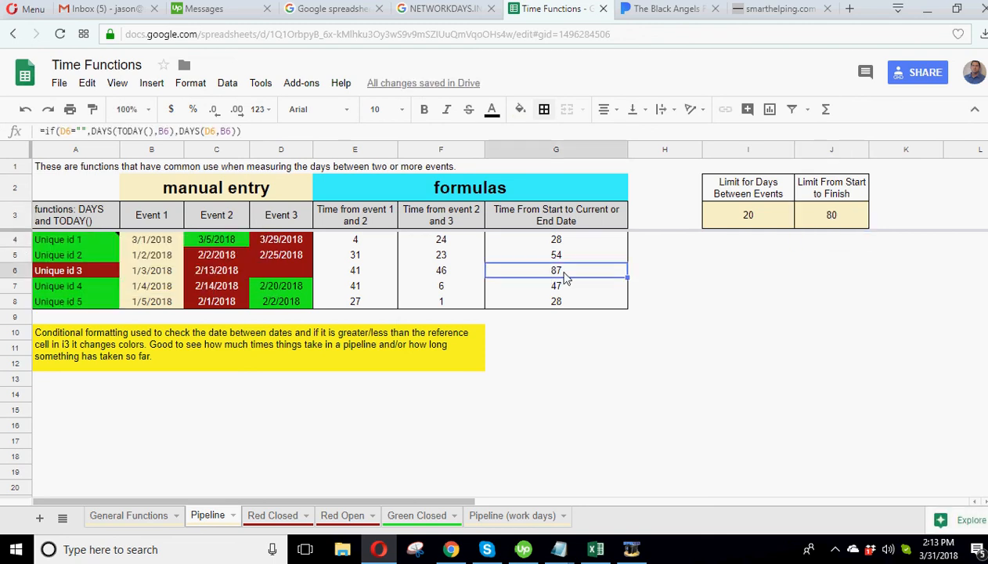
click(748, 221)
click(835, 218)
click(761, 217)
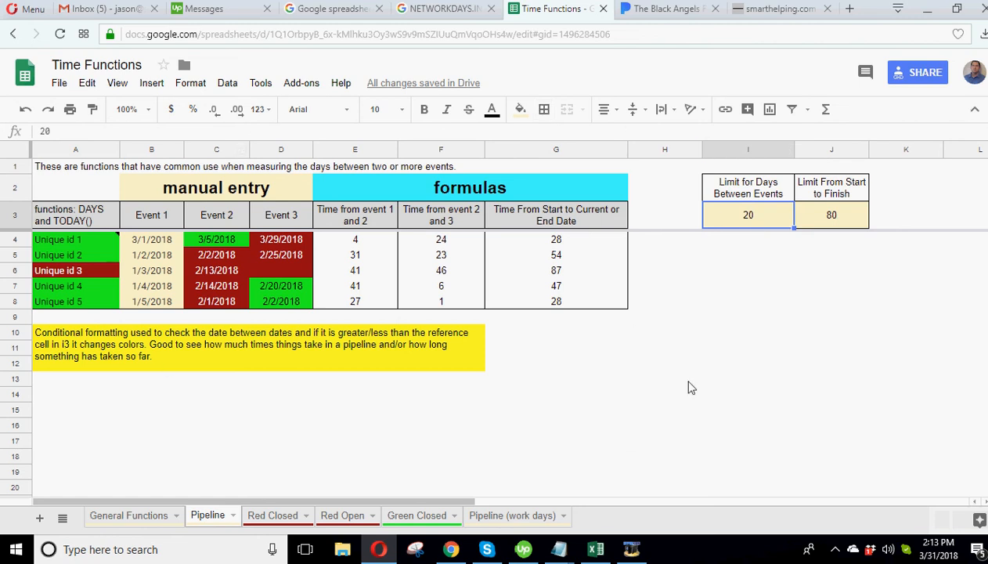
click(675, 338)
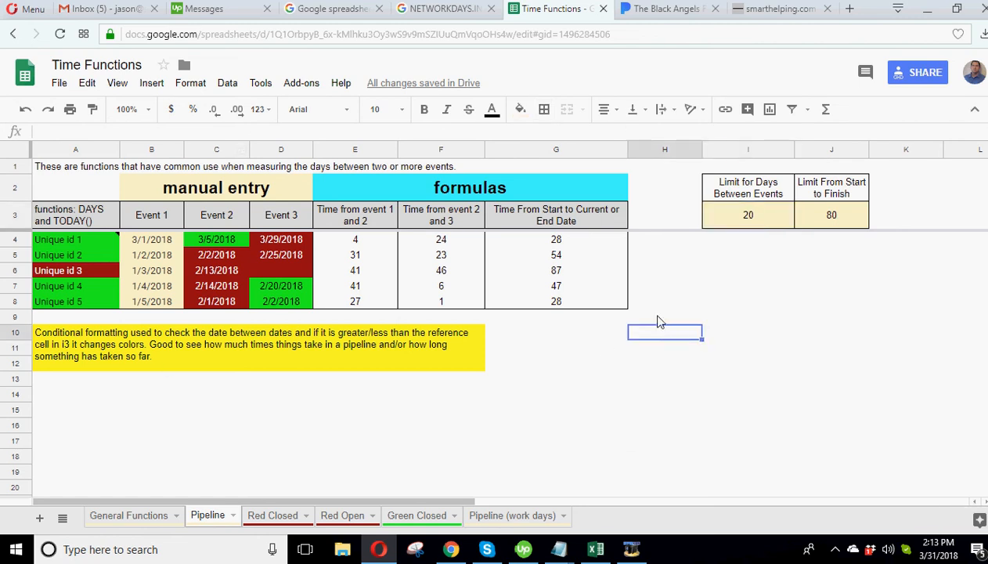
click(658, 319)
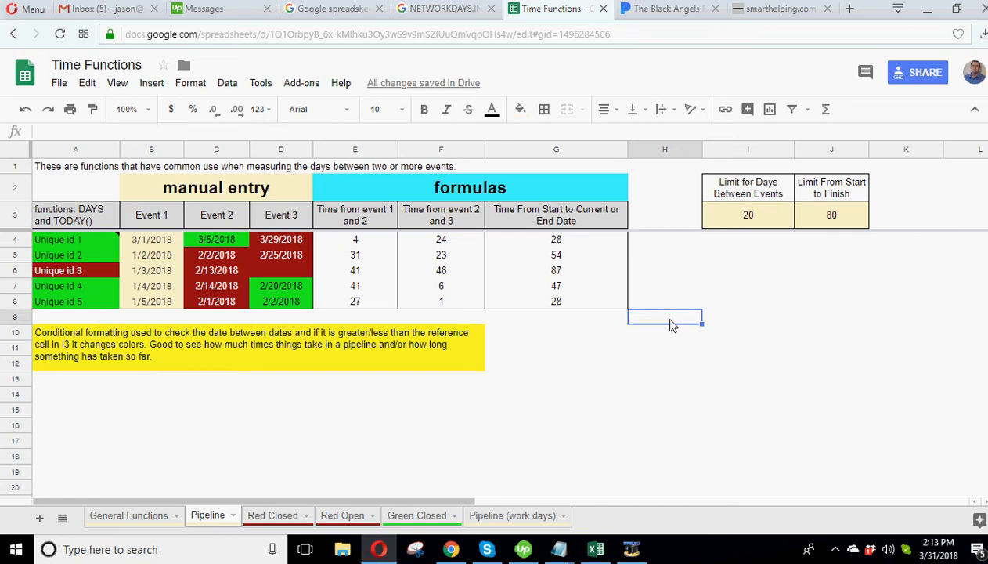
click(704, 330)
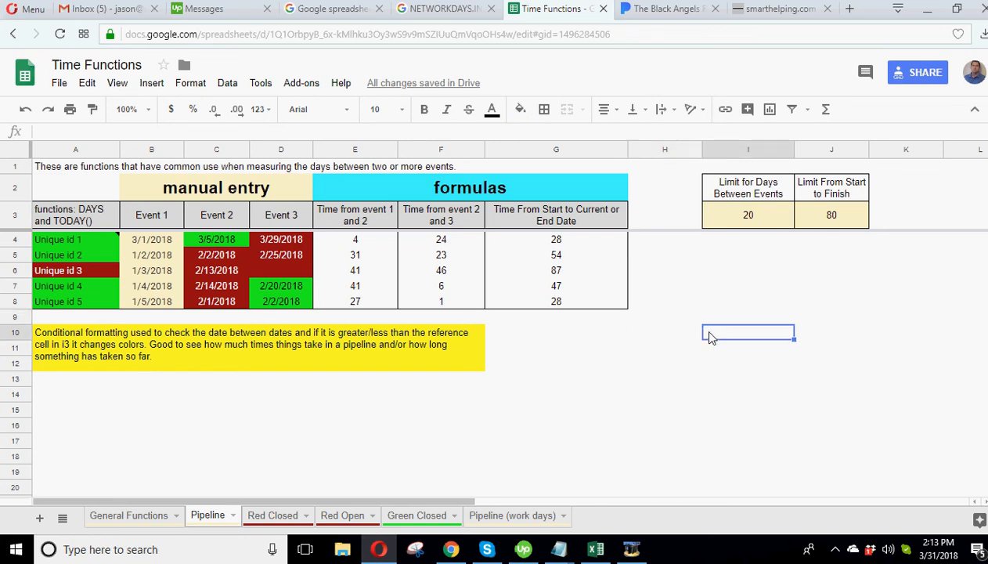
click(800, 333)
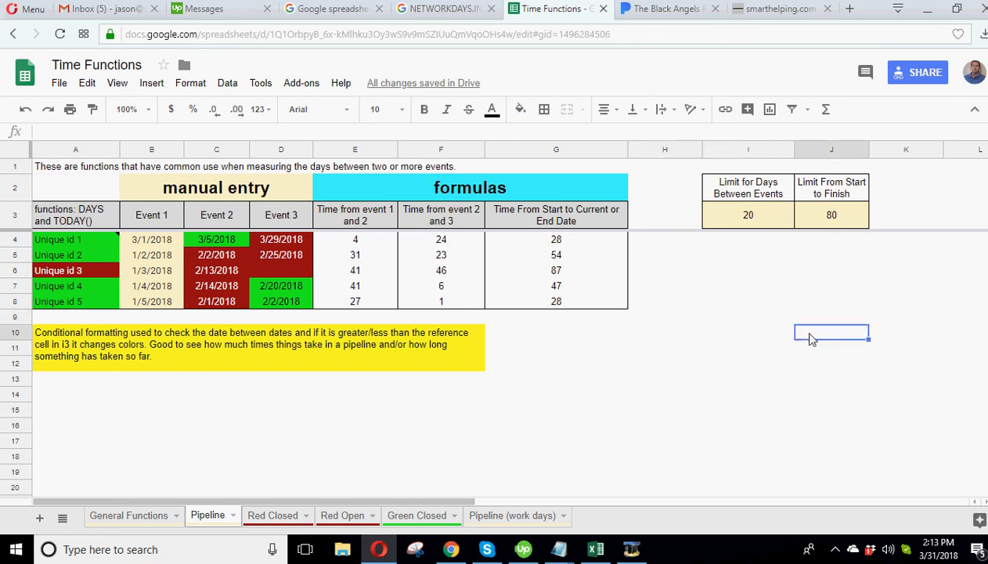
click(707, 304)
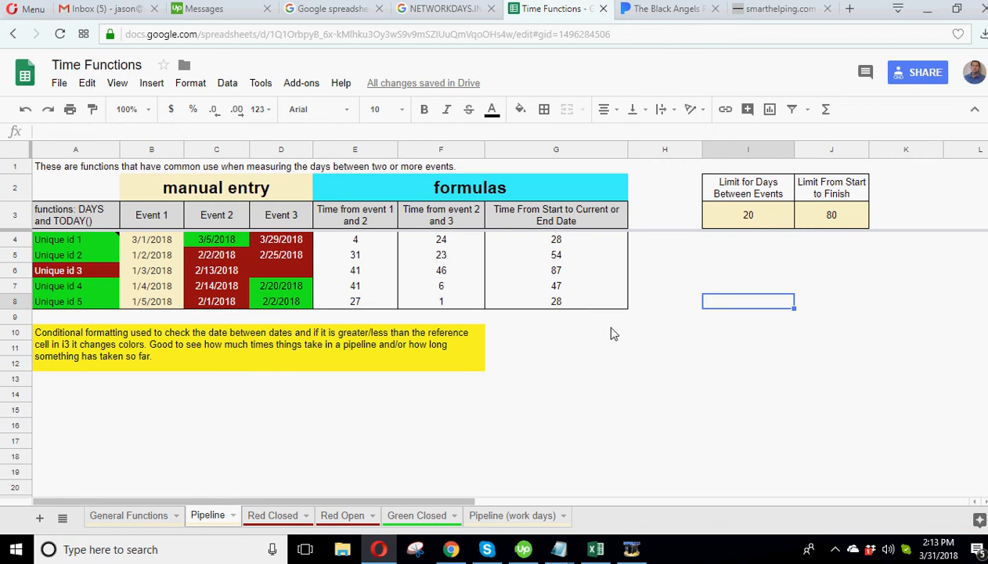
click(662, 331)
click(663, 364)
click(685, 423)
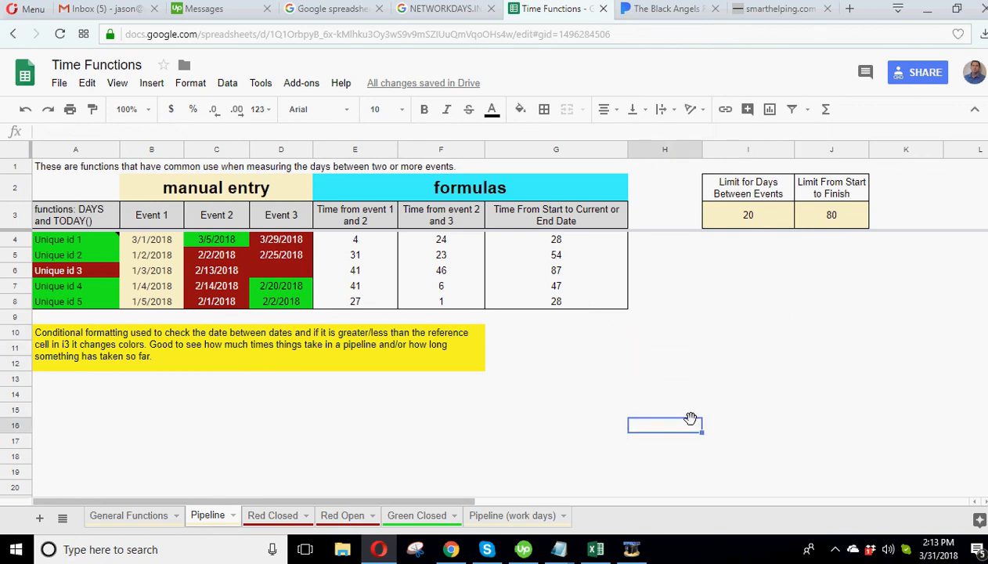
click(771, 423)
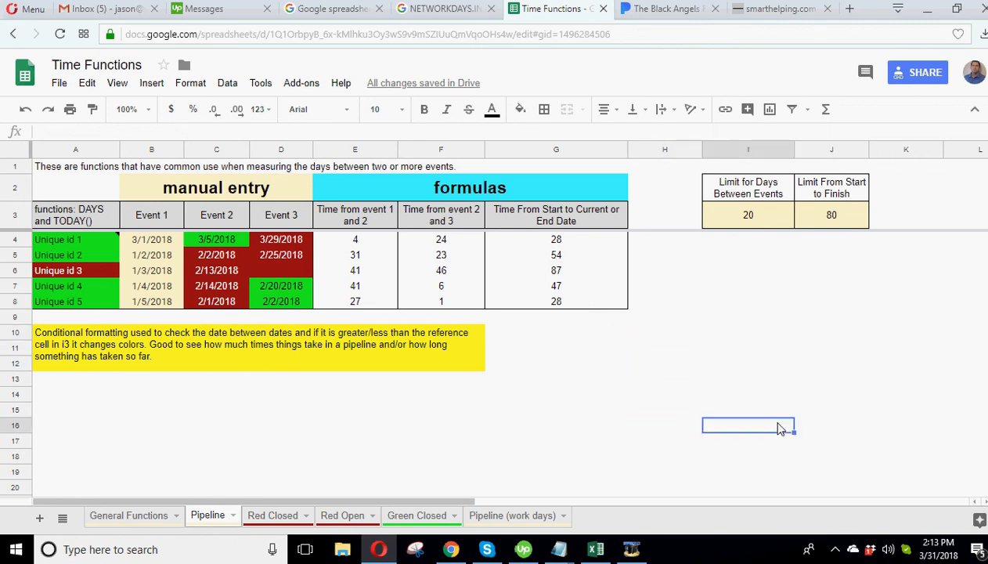
Enter =if(G4>J3,"Check","Good") in H4 and fill the formula down through H8
click(647, 219)
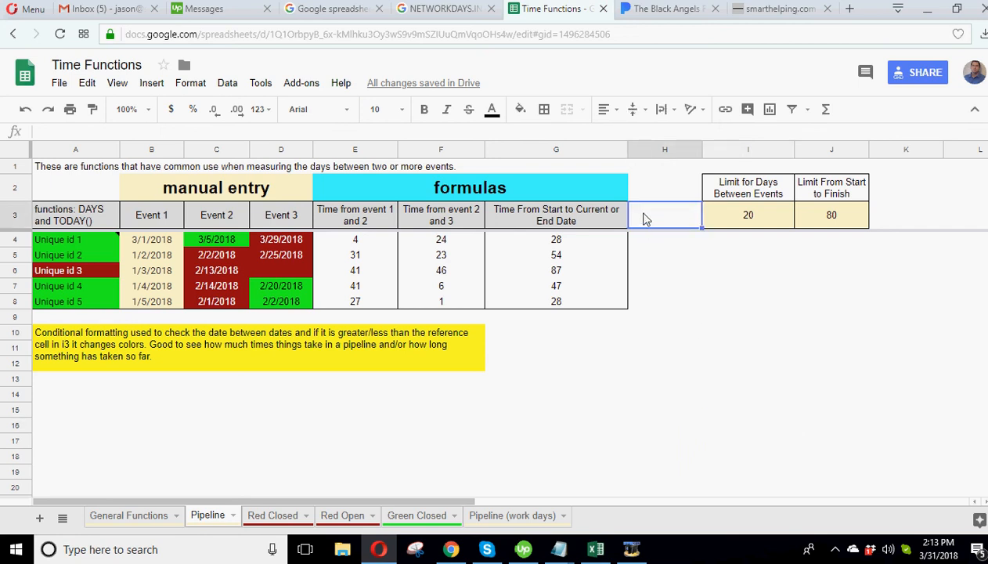
click(649, 241)
text(=if()
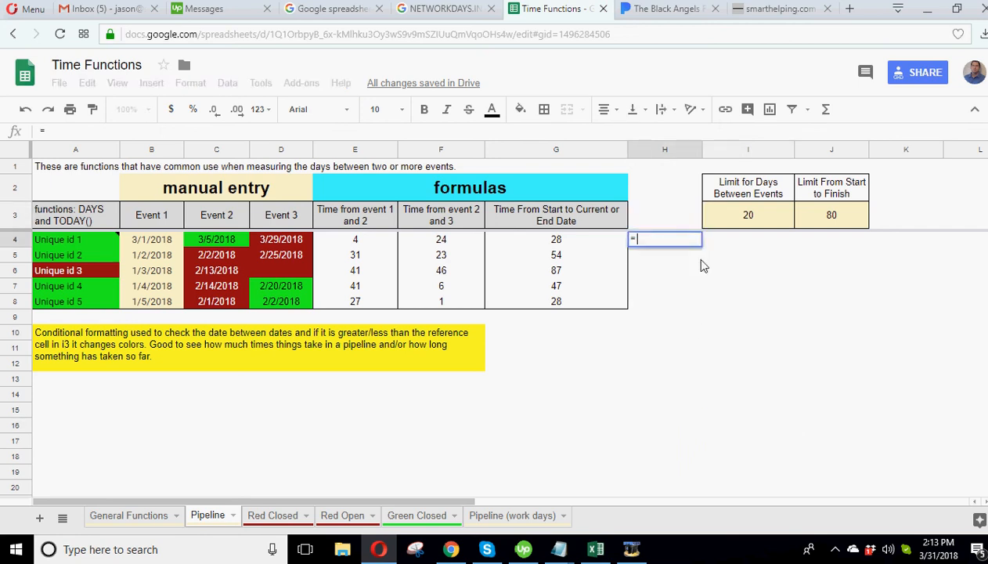
click(553, 240)
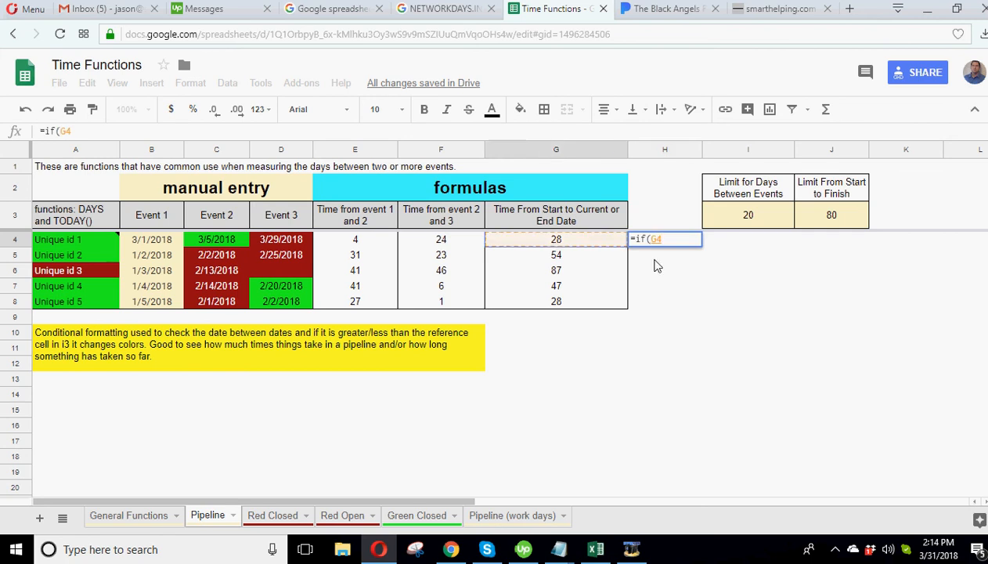
text(>)
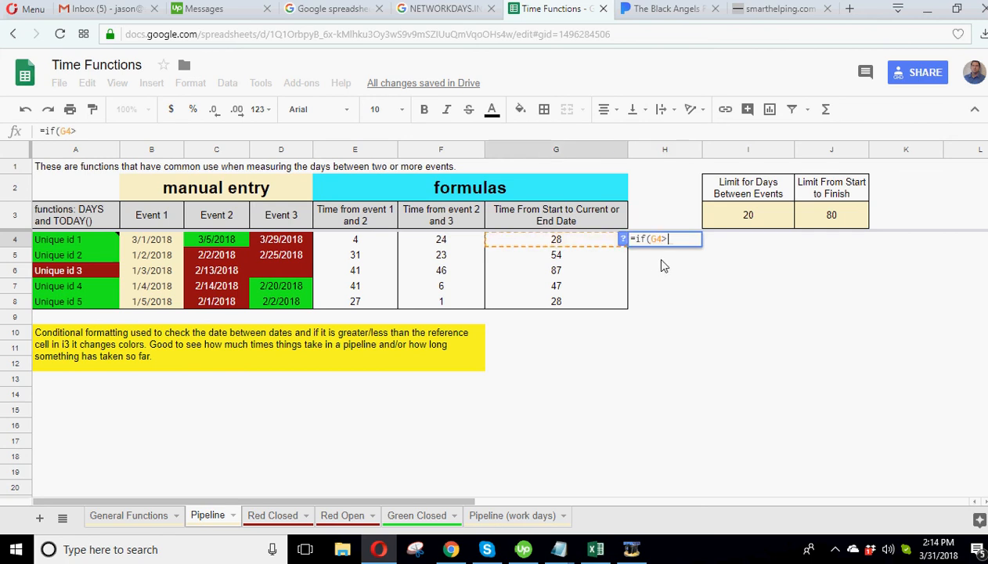
click(813, 217)
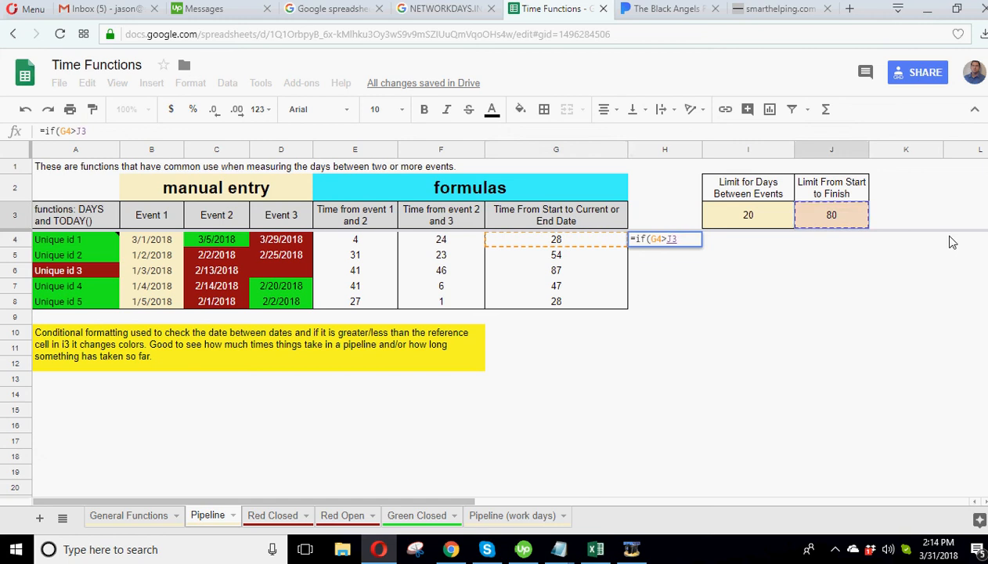
text(,")
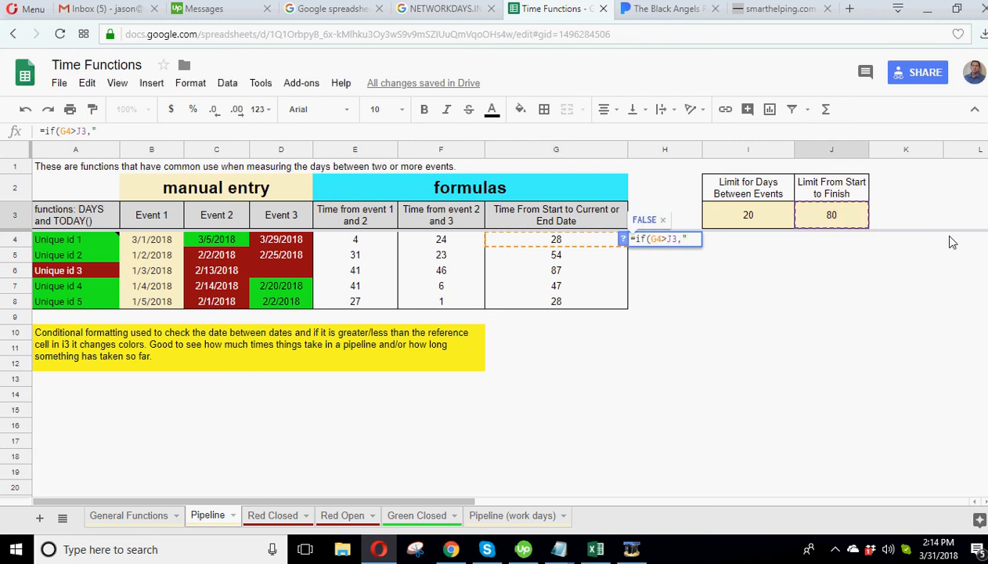
text(Check",)
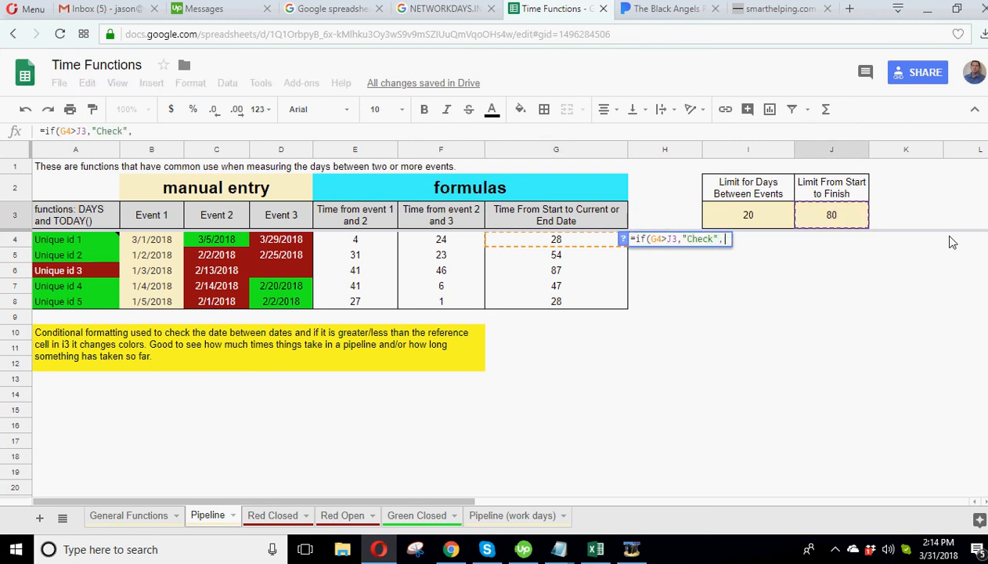
text("Good")
key(Return)
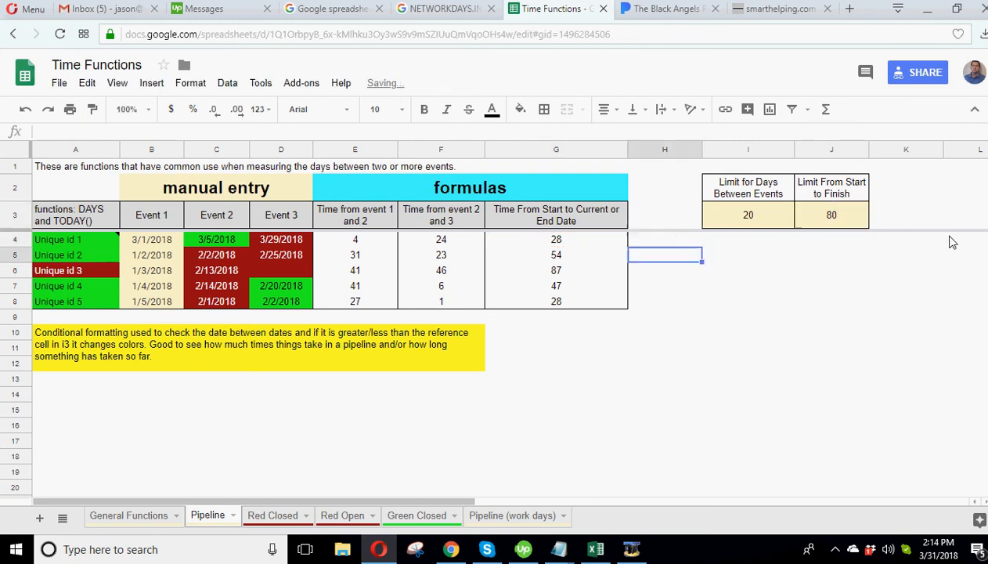
click(687, 237)
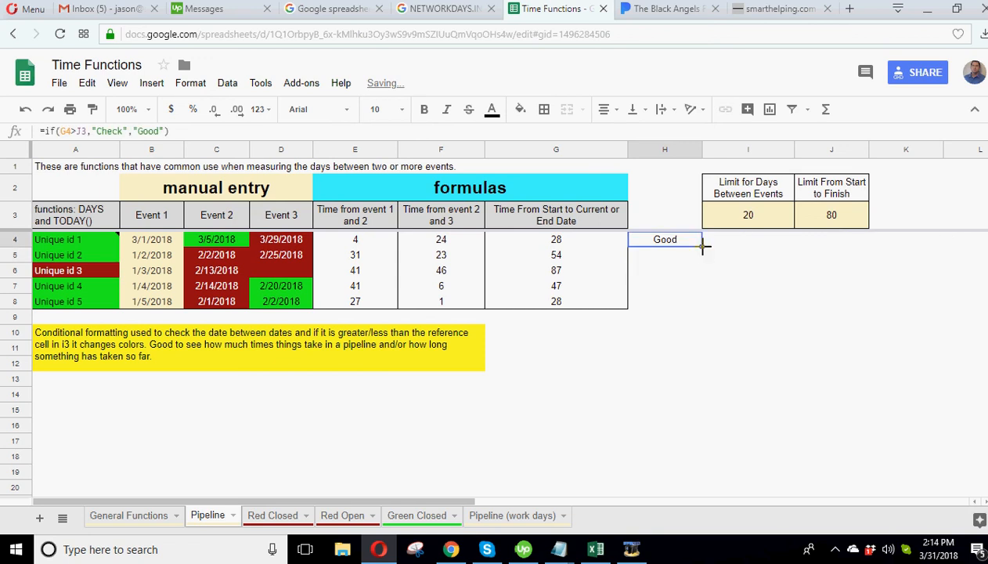
drag(702, 246, 698, 301)
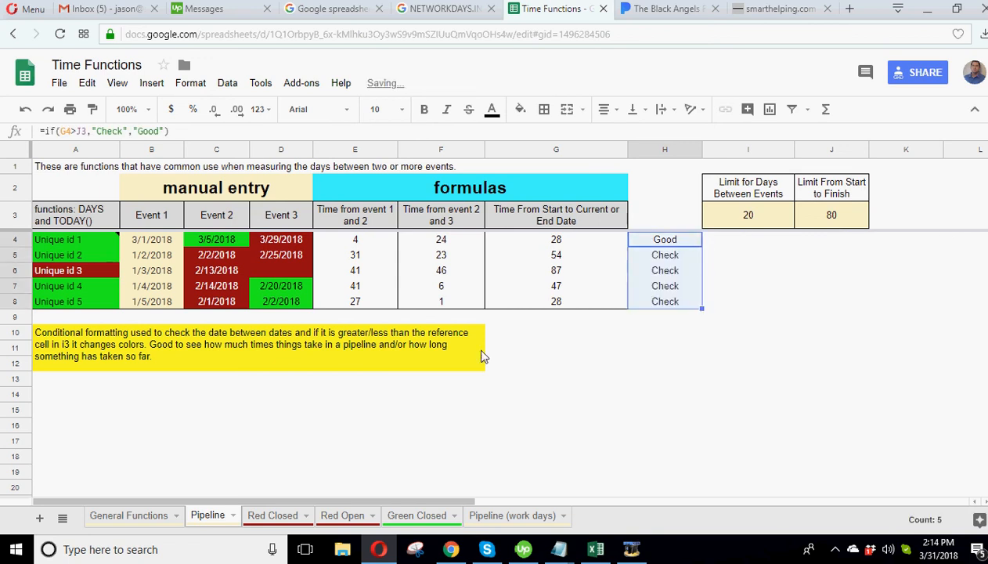
Label the new column with the header Check/Good in H3
click(647, 222)
text(C)
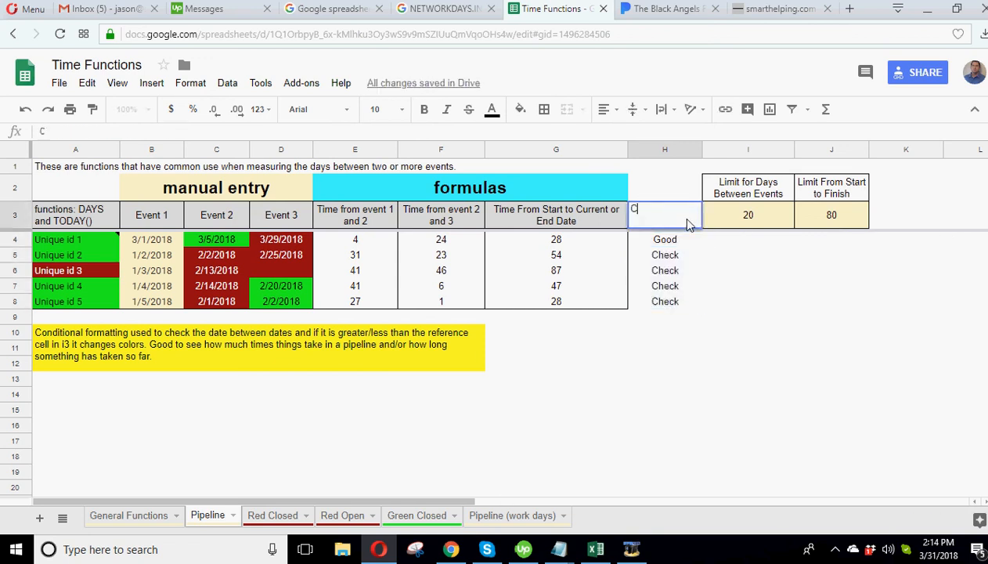
text(heck/Good)
key(Return)
Add a filter to the pipeline table with row 3, columns A to H, as its header
click(677, 216)
drag(108, 282, 99, 301)
click(793, 110)
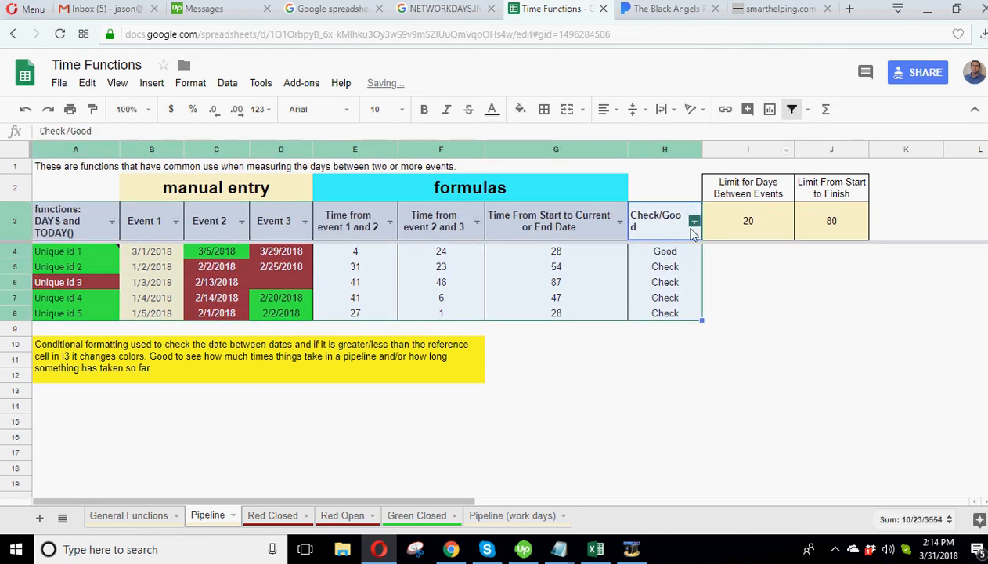
Center the header text in A3:H3 horizontally
click(660, 229)
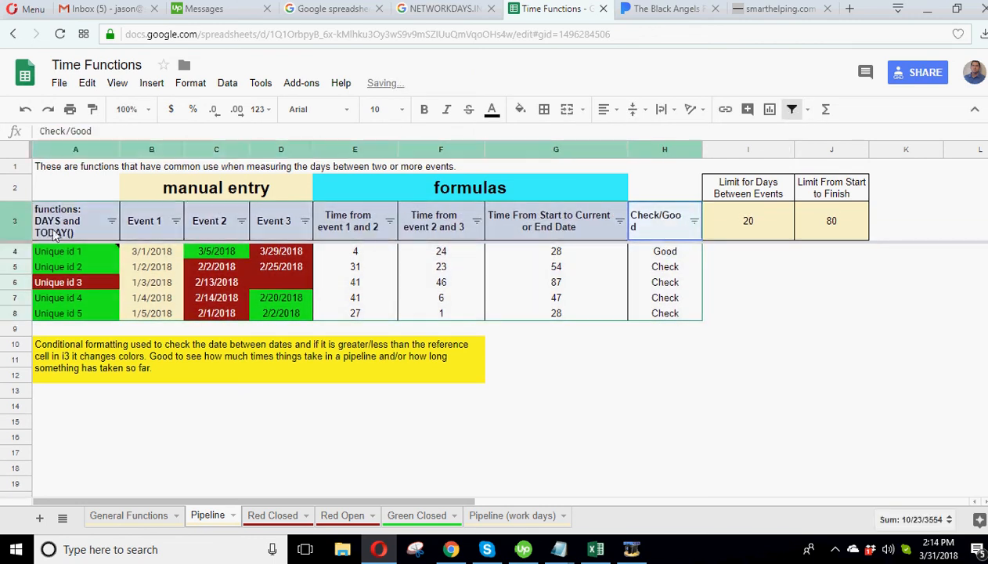
click(635, 109)
click(604, 109)
click(623, 133)
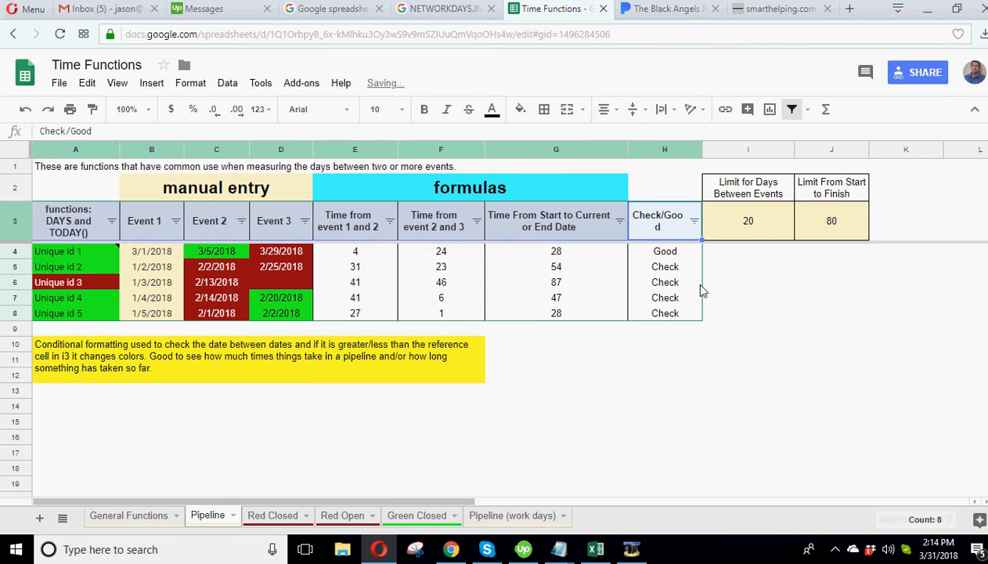
click(727, 312)
click(658, 228)
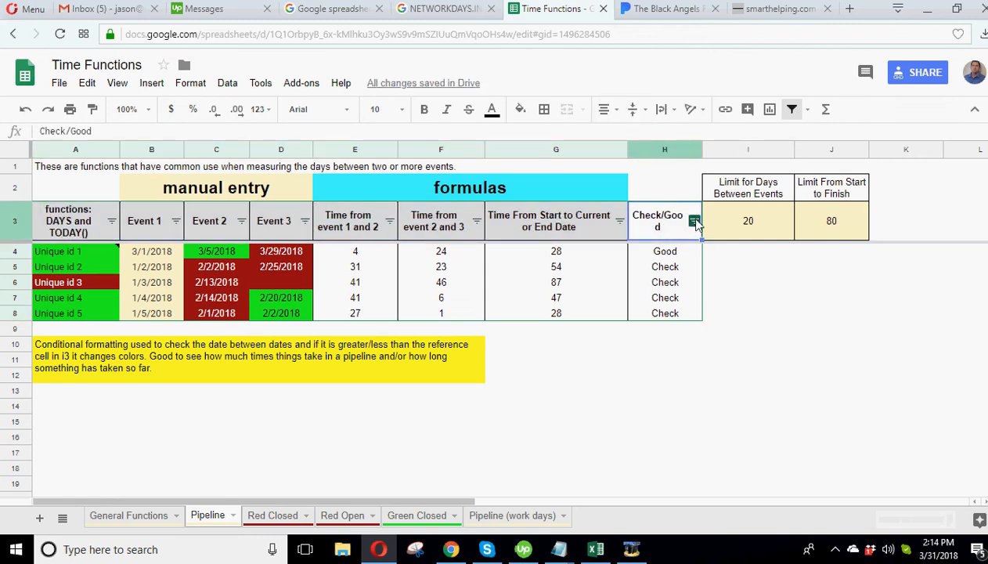
Anchor the limit reference in H4's IF formula as J$3 and fill the corrected formula down through H8
click(663, 252)
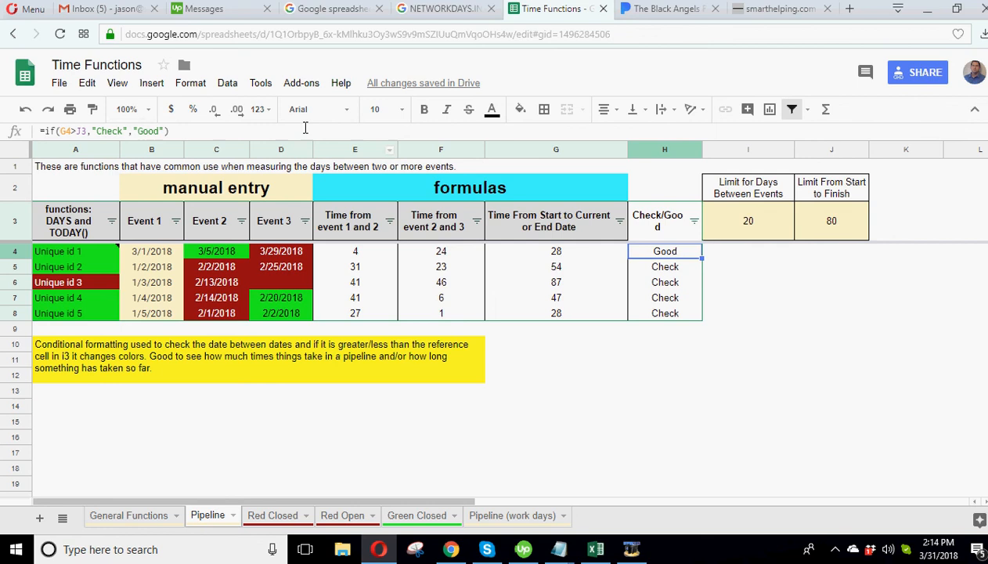
click(83, 131)
text($)
key(Return)
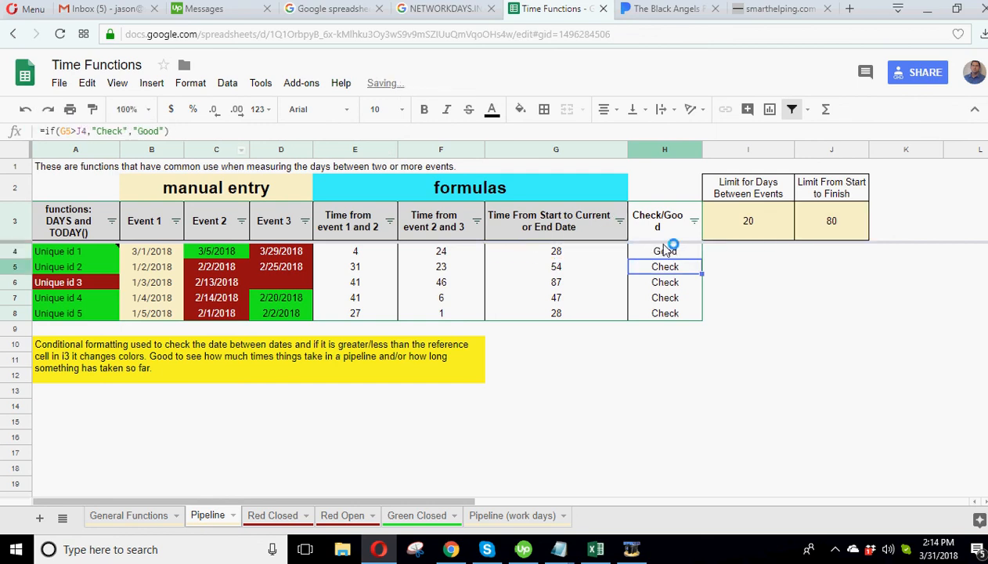
drag(700, 258, 705, 313)
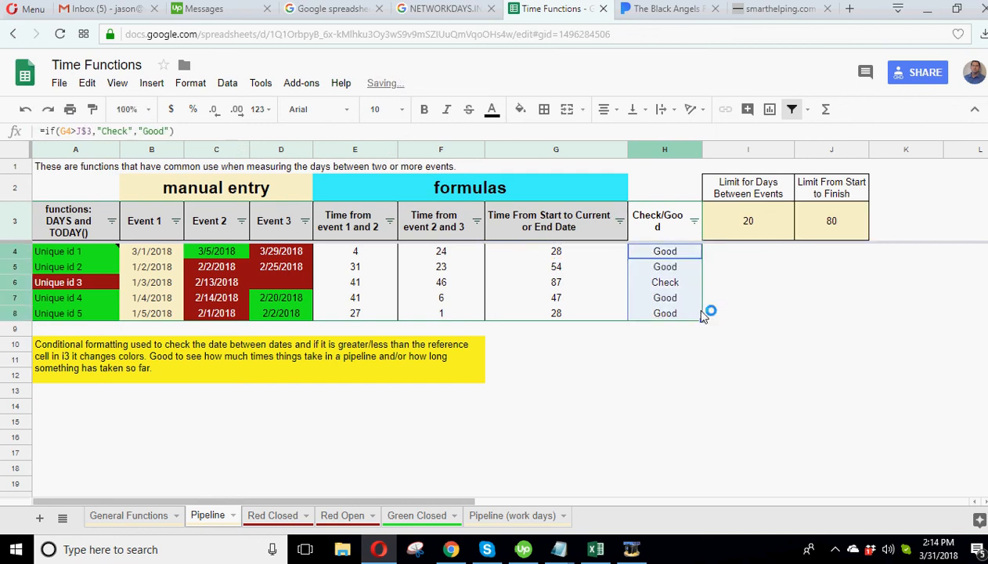
Shade the Check/Good header in H3 light gray and widen column H so the header fits on one line
click(662, 219)
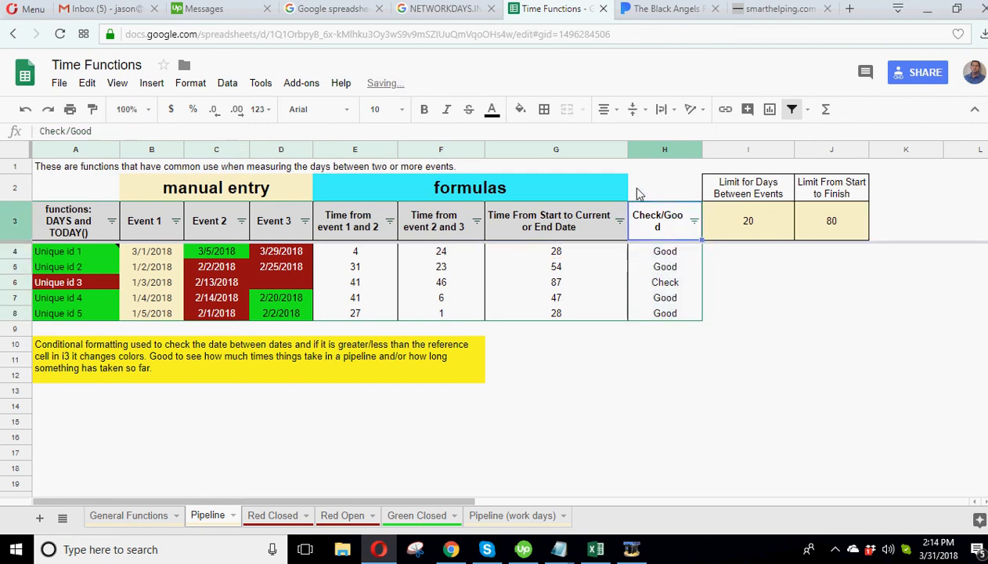
click(544, 110)
click(520, 108)
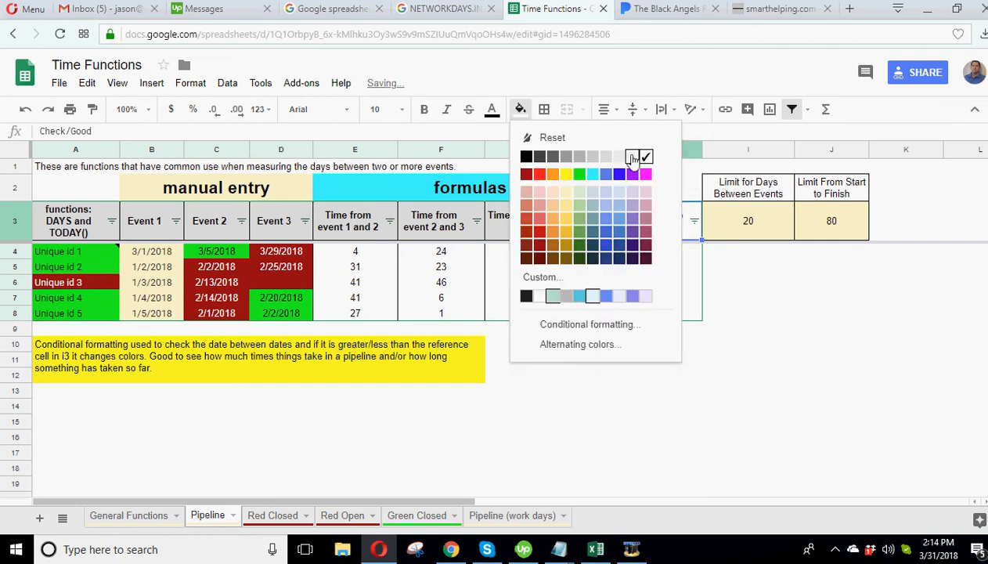
click(624, 152)
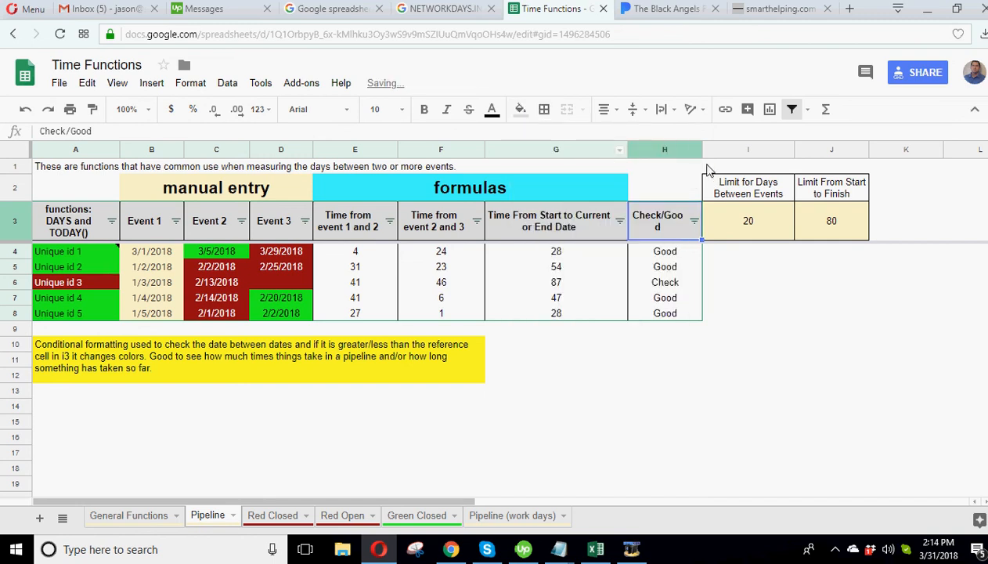
drag(701, 149, 712, 150)
Filter the Check/Good column to show only Check rows and compare the total time in G6 with the limit in J3
click(704, 221)
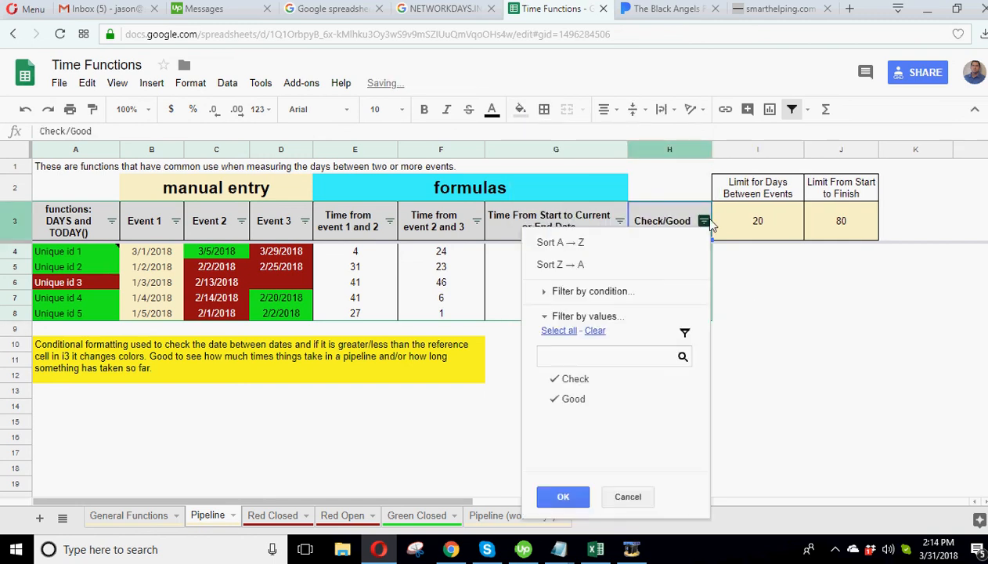
click(622, 401)
click(565, 497)
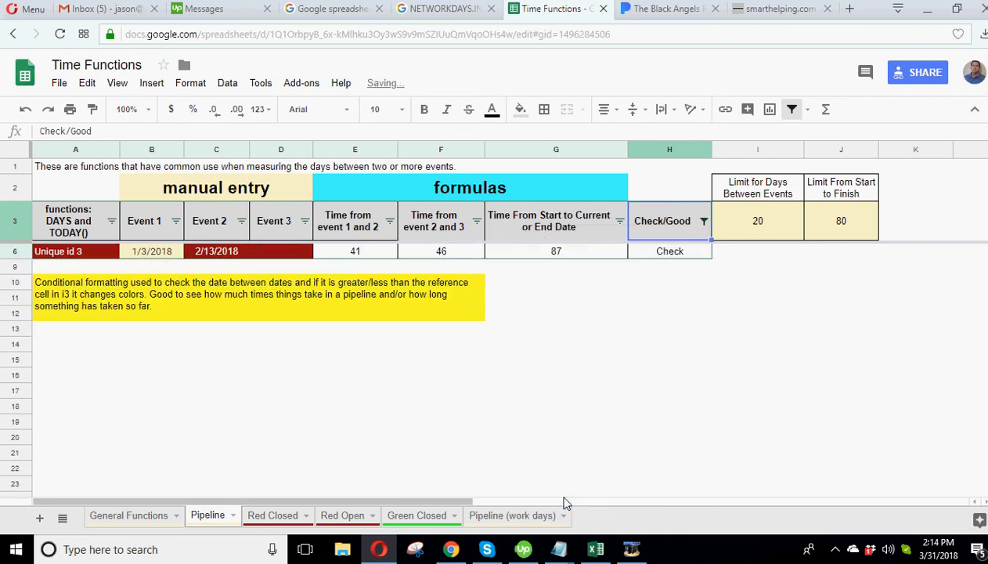
click(565, 254)
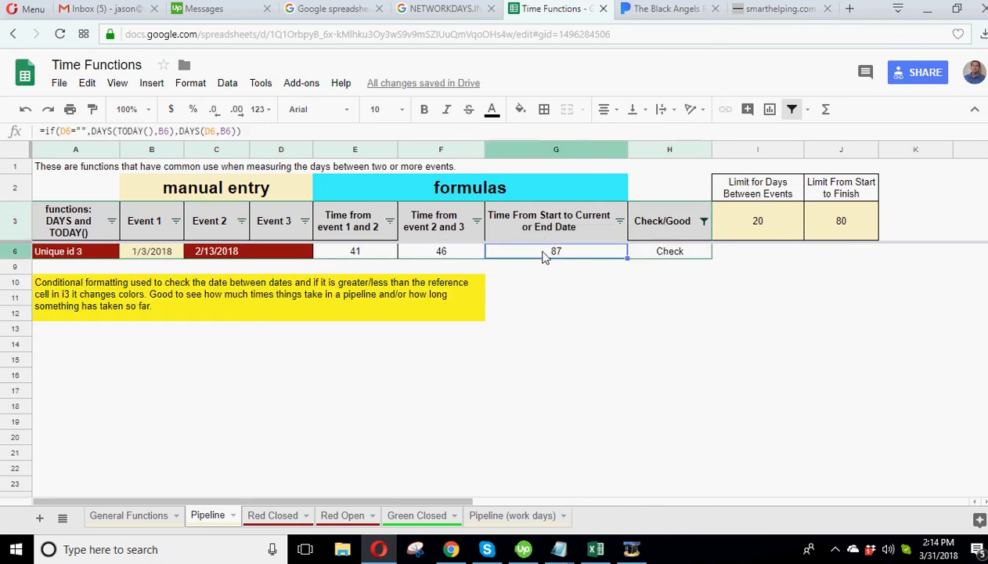
click(832, 222)
click(558, 255)
Include Good again in the Check/Good filter so that all pipeline rows are shown
click(704, 222)
click(573, 399)
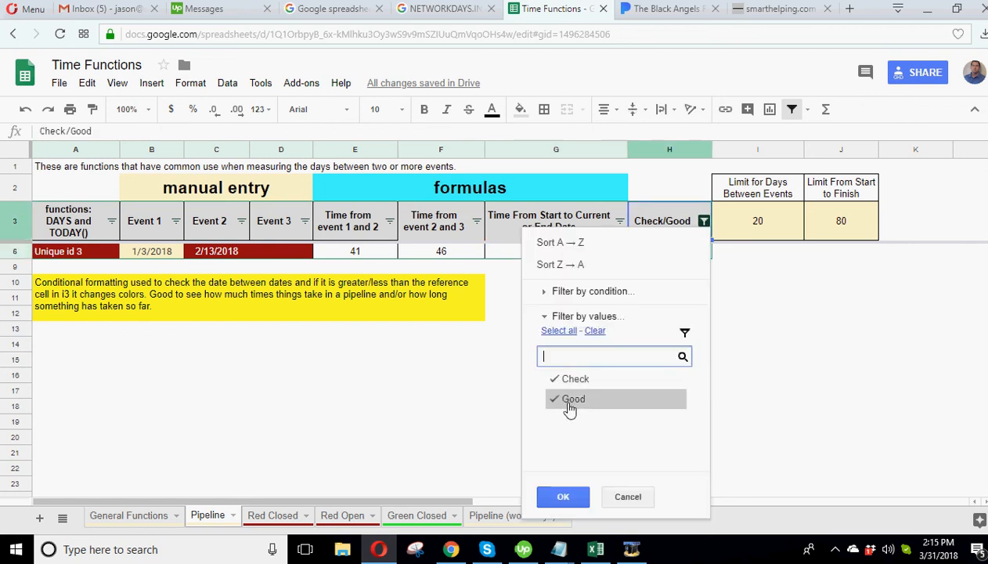
click(563, 496)
click(769, 362)
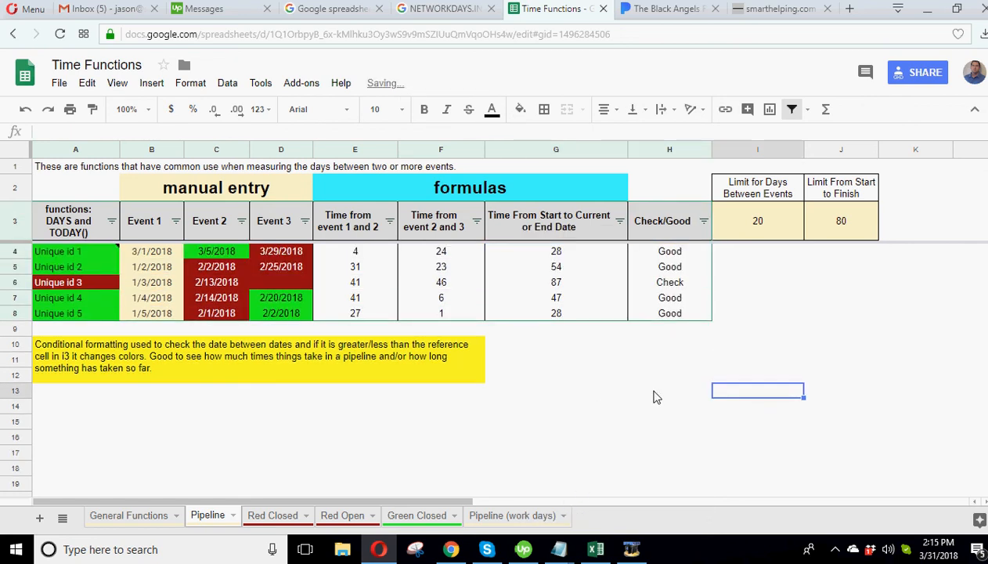
Extend the merged "formulas" heading in row 2 across column H
click(788, 315)
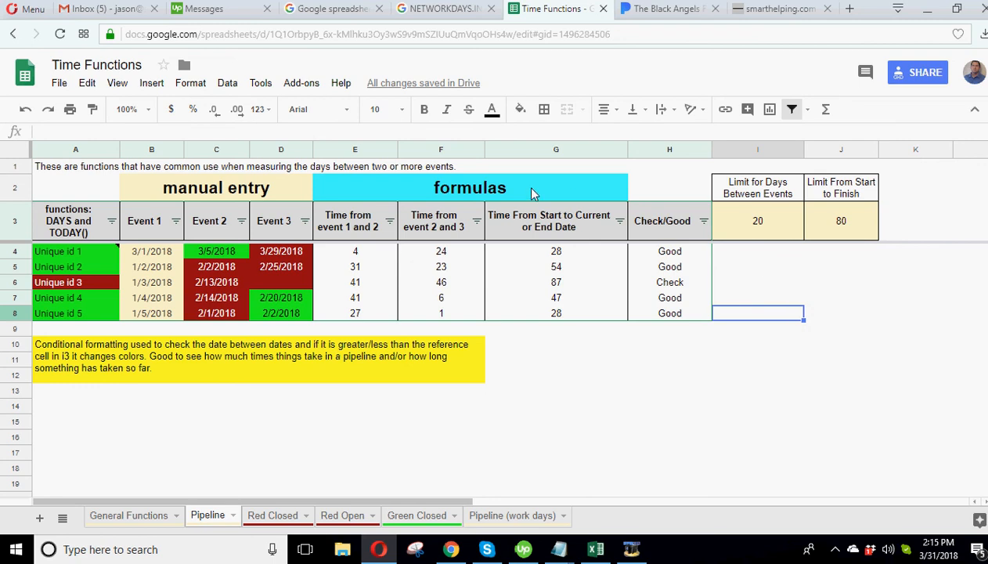
drag(517, 190, 666, 189)
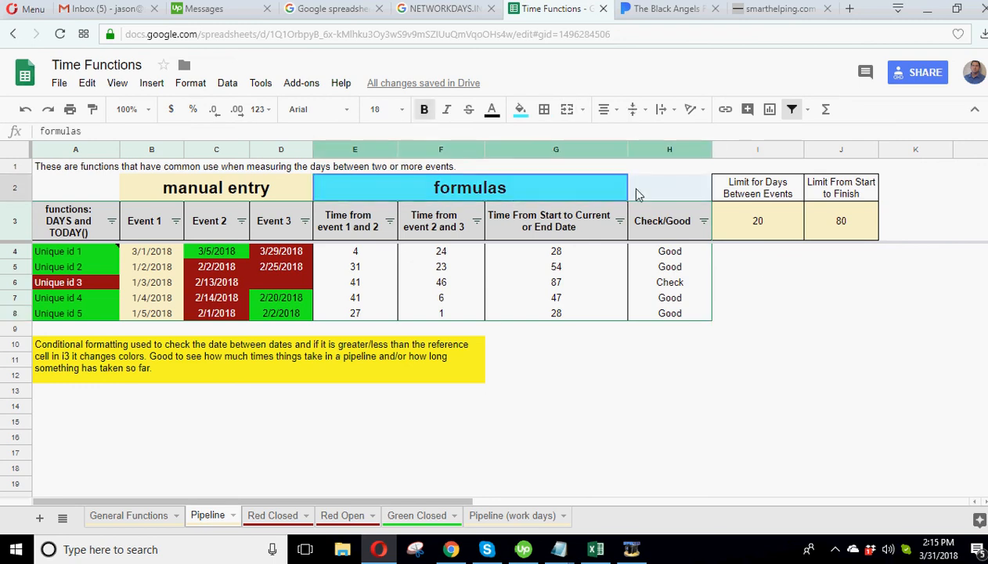
click(567, 109)
click(737, 329)
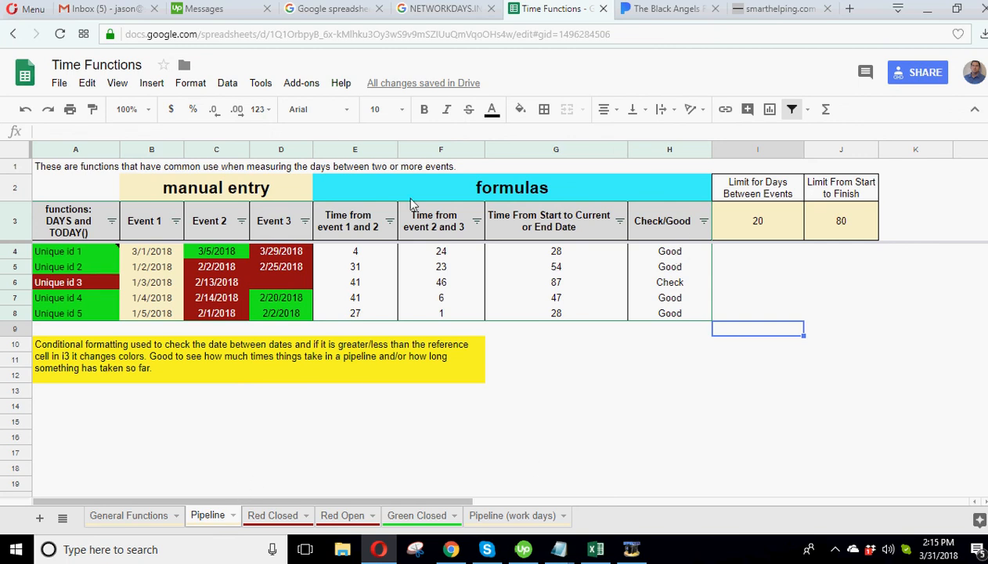
Review the unique ids in column A and the manually entered event dates in B4:D8
click(73, 253)
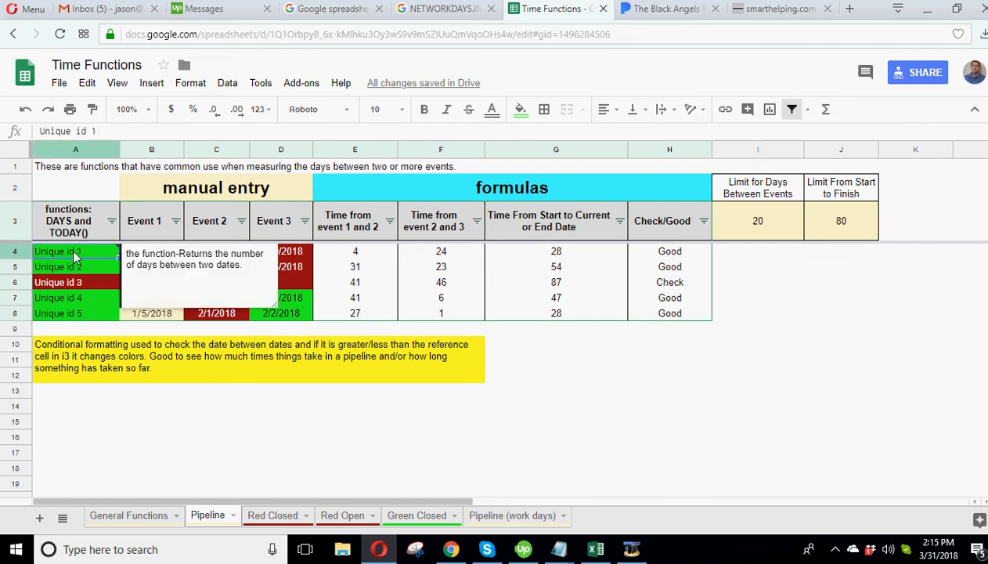
click(70, 273)
click(155, 252)
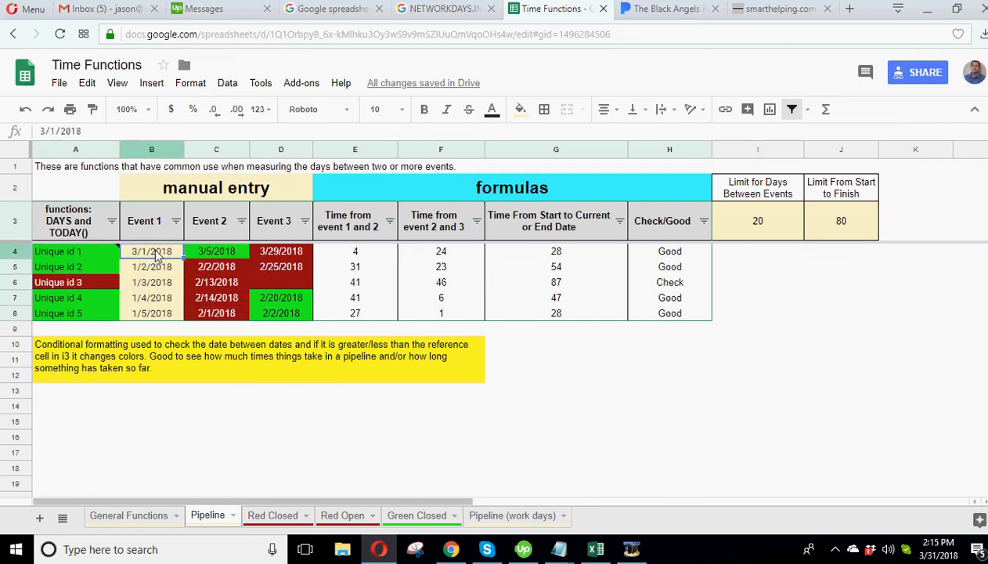
click(156, 272)
drag(161, 251, 274, 316)
Clear the Event 2 and Event 3 dates of Unique id 1 and Unique id 2 in C4:D5
click(224, 255)
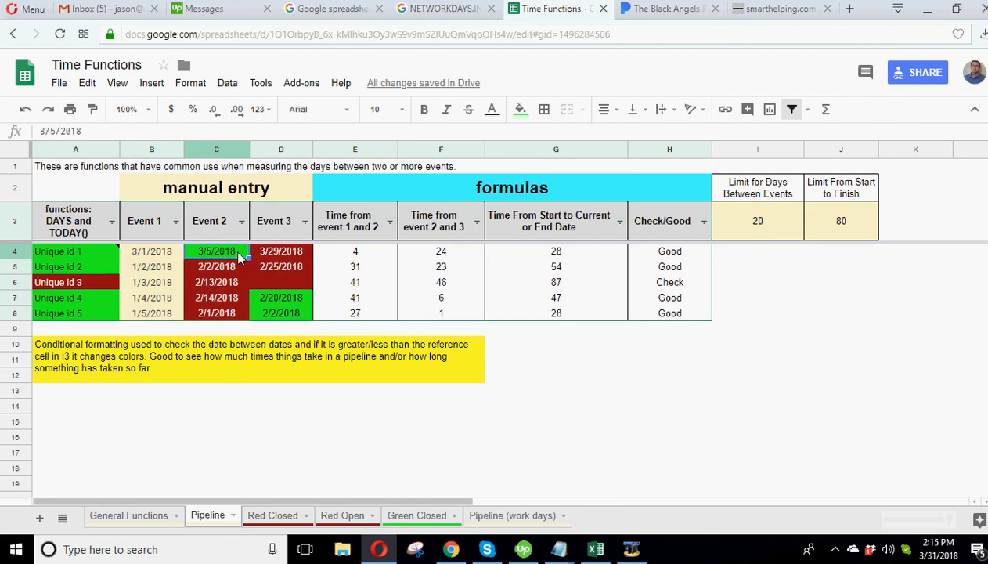
key(Delete)
double_click(239, 251)
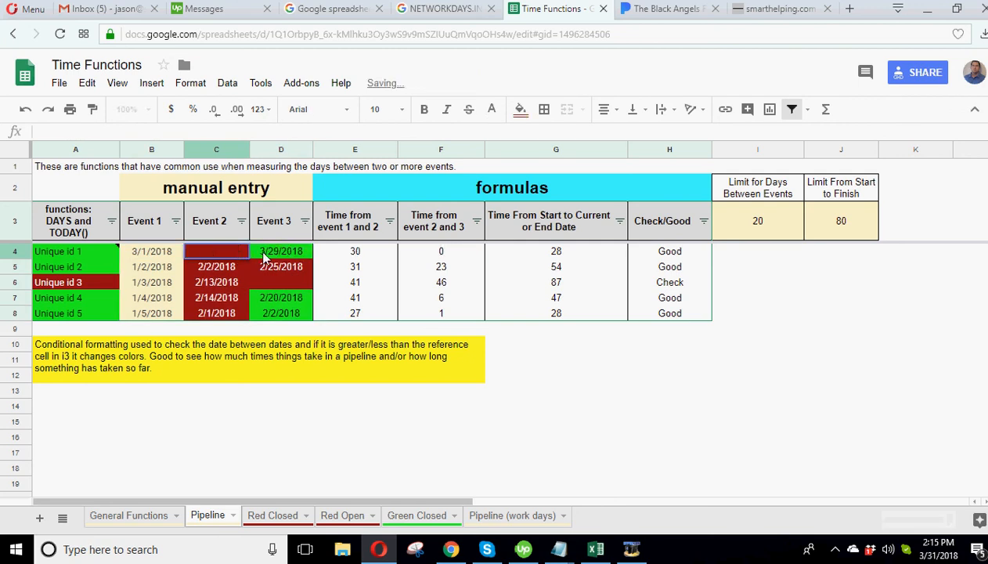
click(264, 256)
key(Delete)
key(Down)
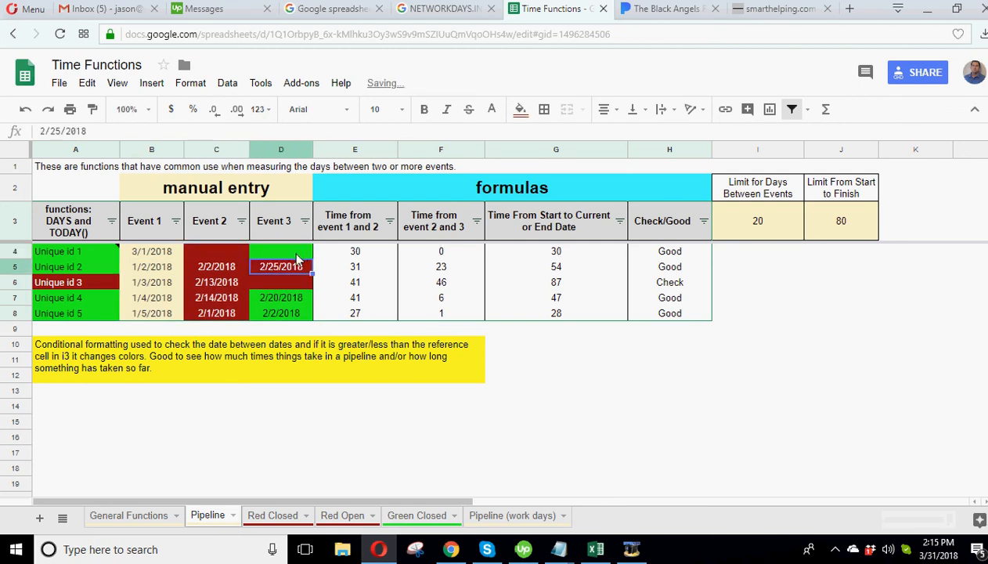
click(231, 266)
key(Delete)
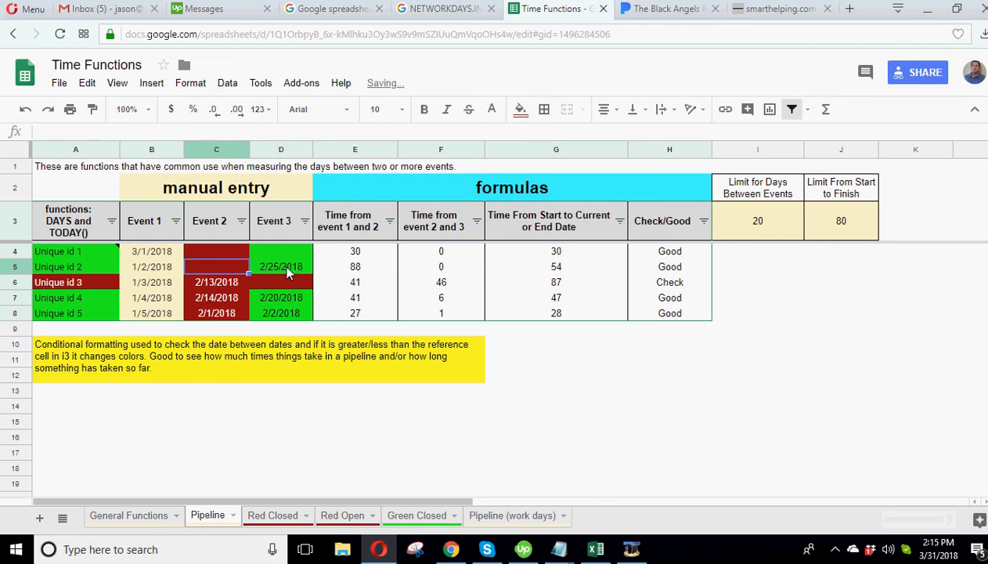
click(270, 269)
key(Delete)
key(Down)
Clear the remaining Event 2 and Event 3 dates of Unique ids 3 to 5 in C6:D8
click(227, 283)
key(Delete)
click(225, 300)
key(Delete)
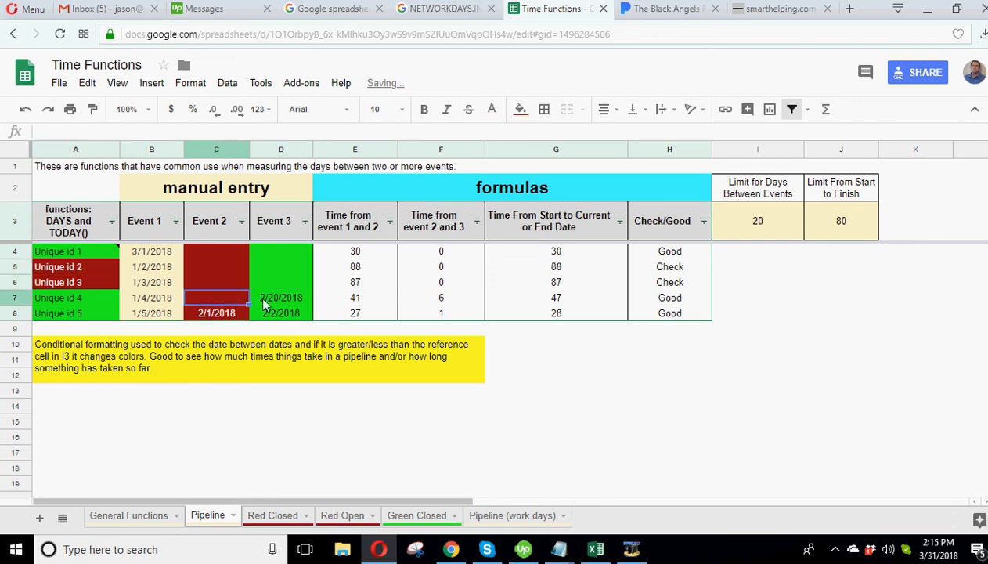
click(275, 299)
key(Delete)
key(Down)
key(Delete)
click(233, 314)
key(Delete)
click(254, 359)
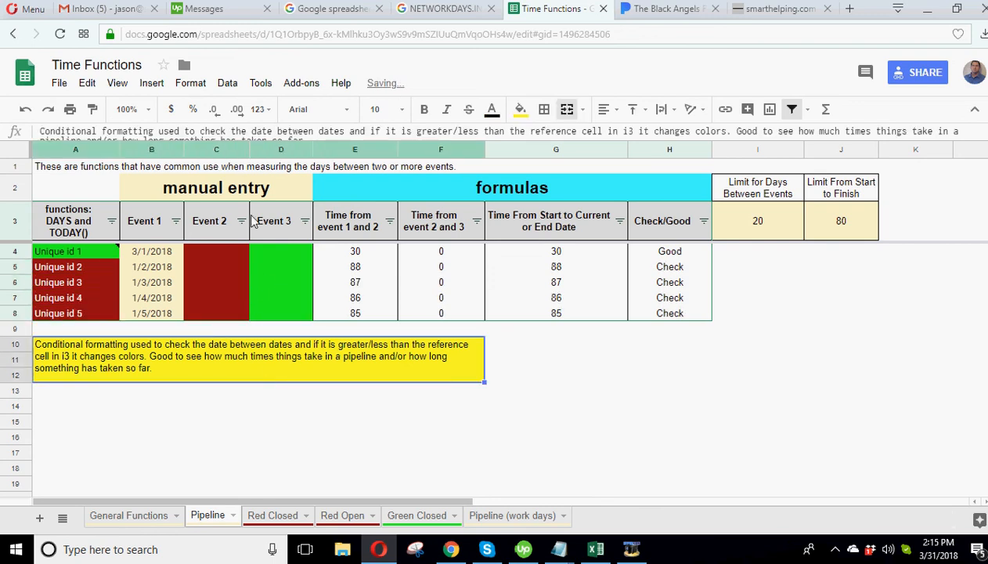
Review the Event 1 dates in B4:B8 under the manual entry heading
click(239, 192)
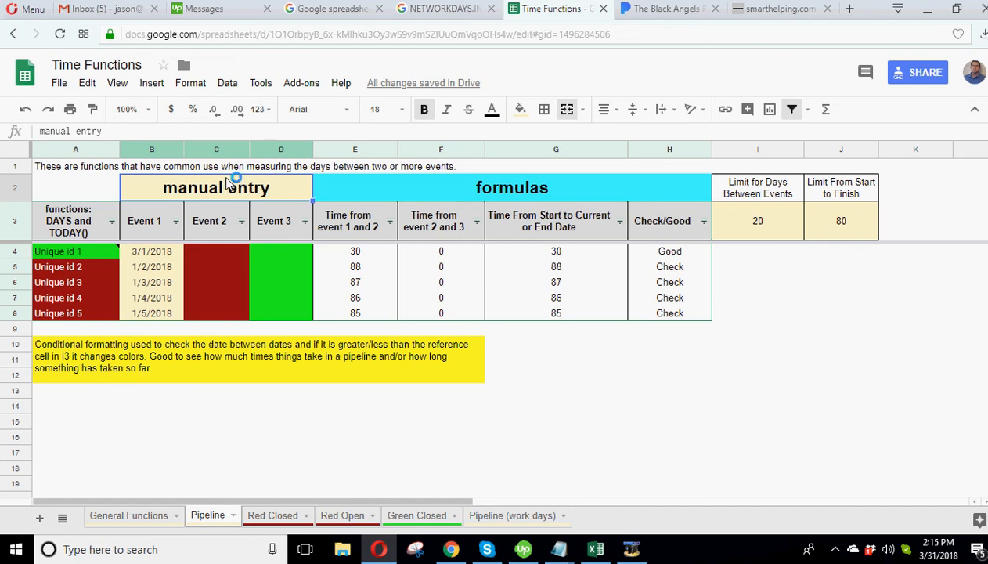
click(222, 249)
click(156, 252)
click(149, 267)
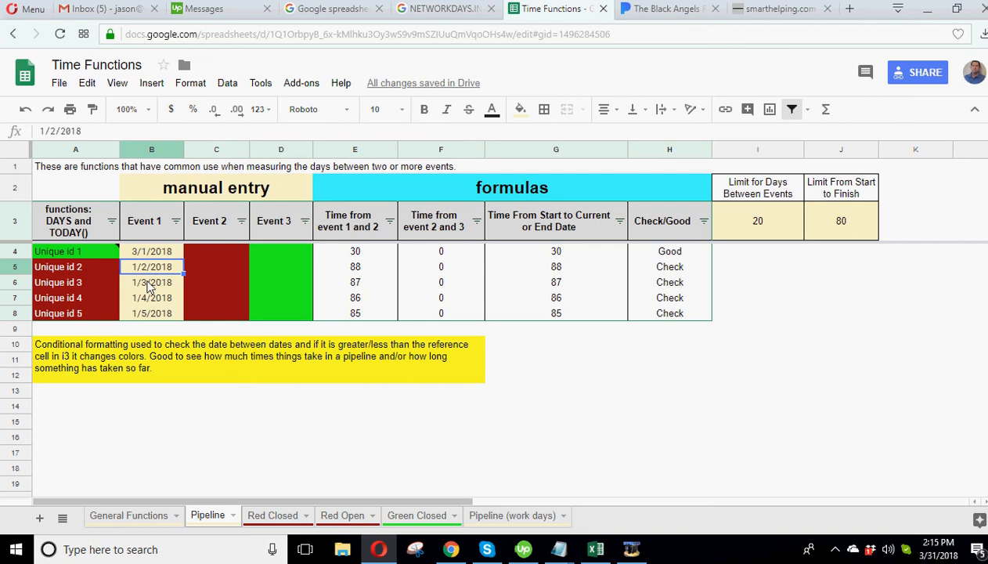
click(149, 313)
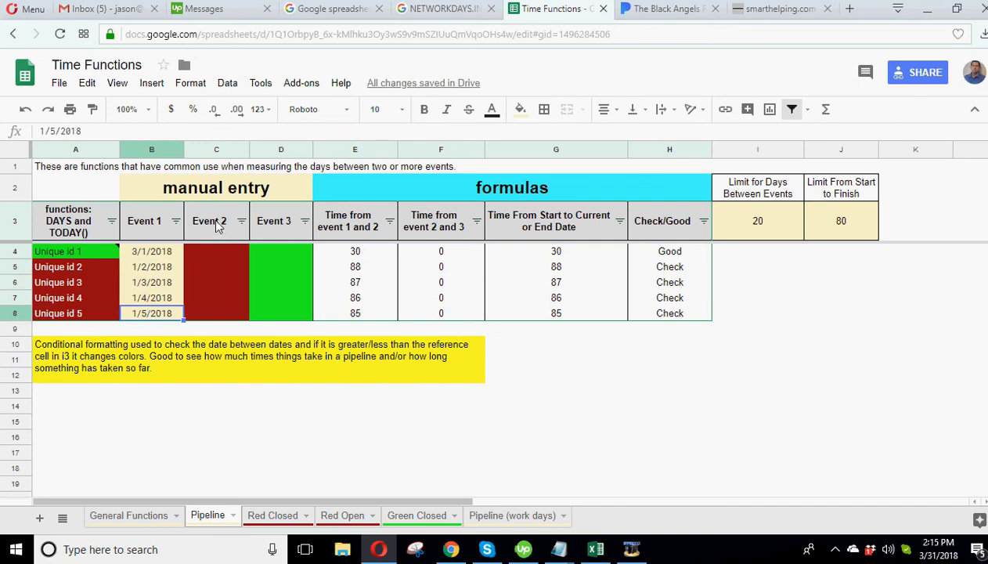
drag(157, 251, 152, 302)
Examine the day-count formulas for time from event 1 to 2 in E4:E8 and total time in G4
drag(365, 252, 362, 315)
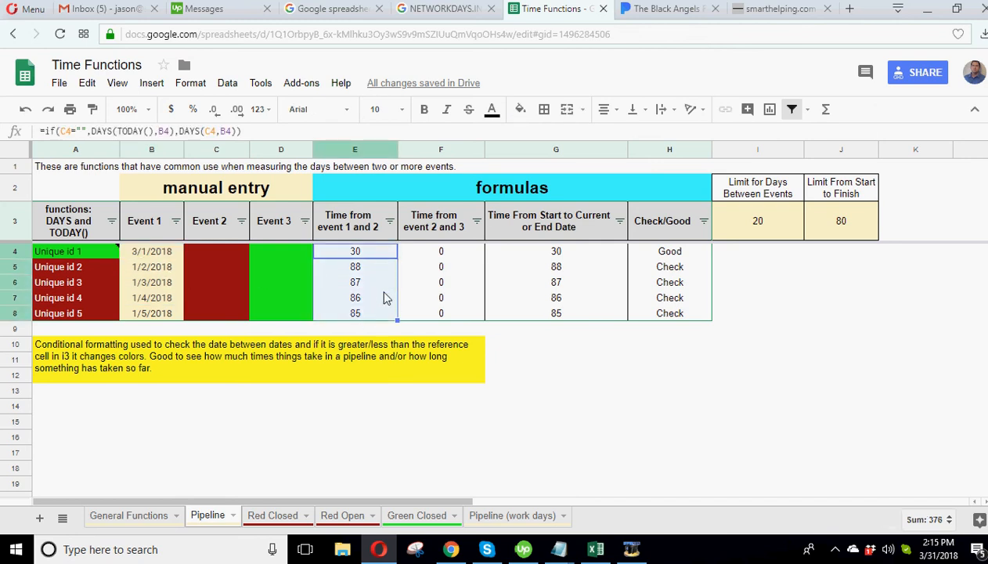
click(356, 252)
click(358, 268)
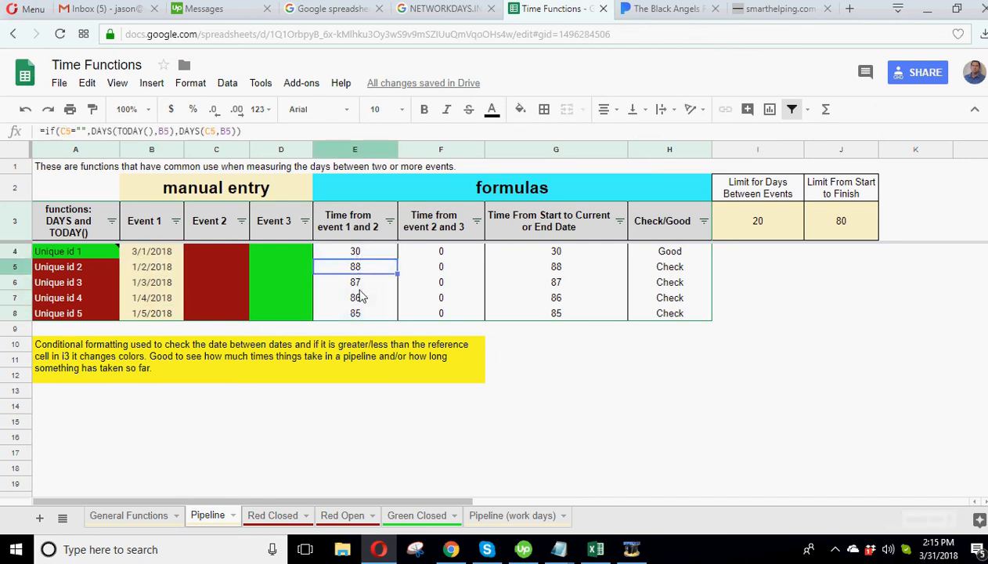
click(358, 286)
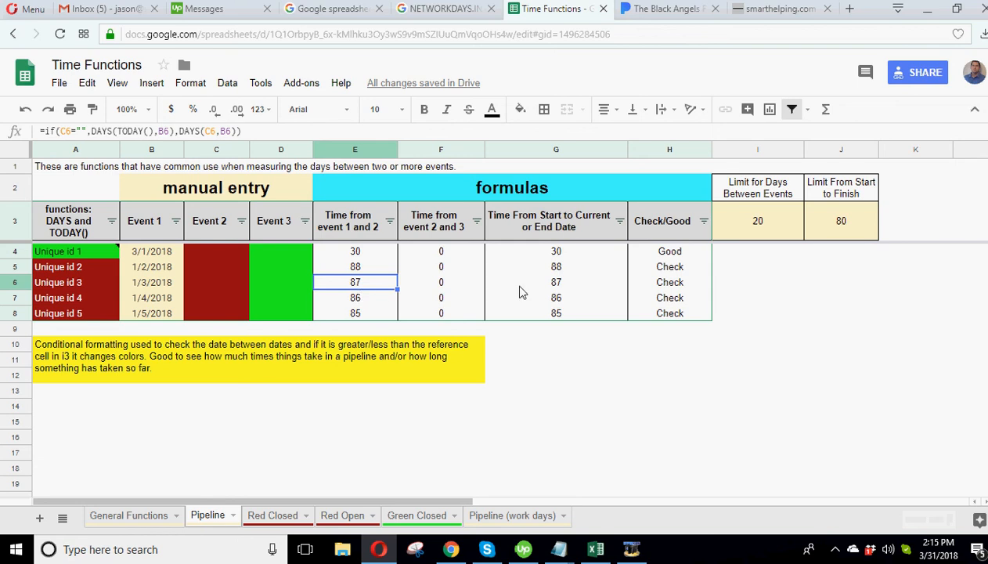
click(572, 253)
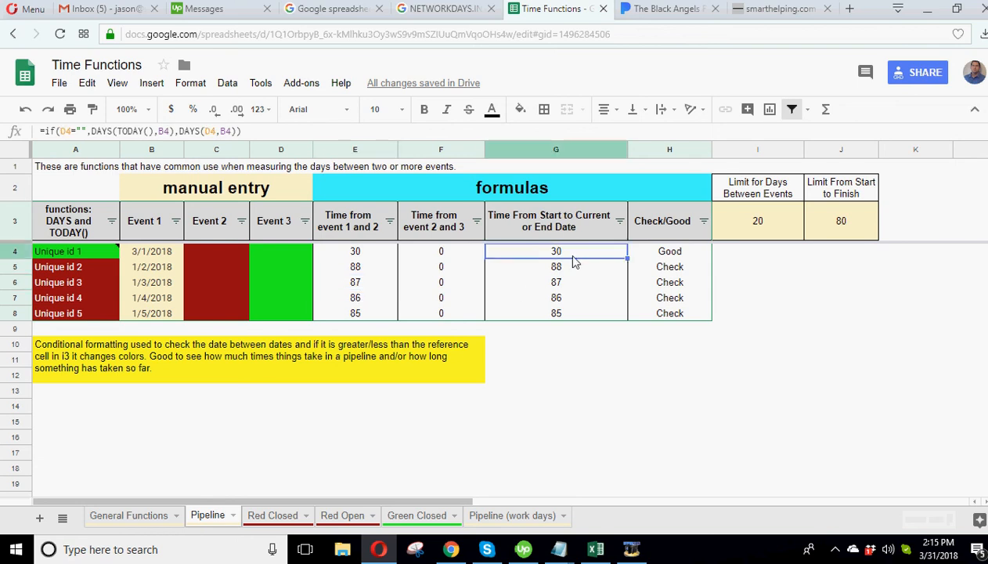
drag(359, 252, 368, 321)
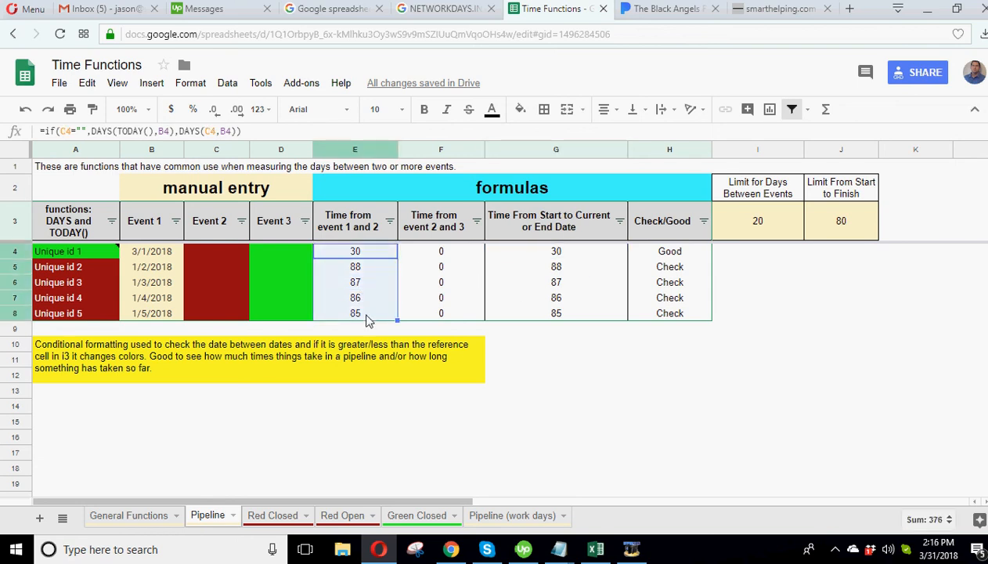
Check the blank Event 2 cells in C4:C8 that the day-count formulas in column E refer to
click(200, 251)
click(206, 266)
click(213, 300)
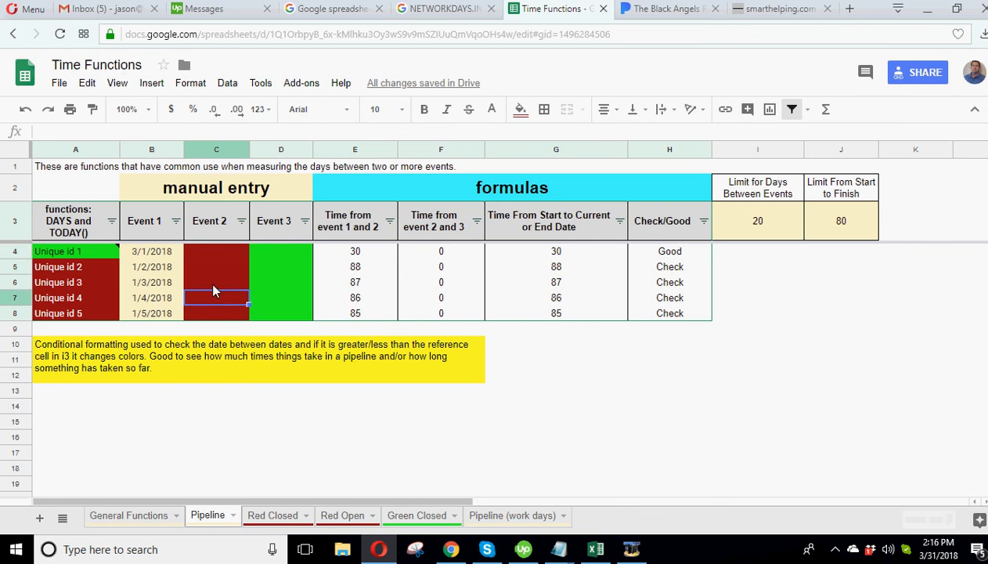
click(212, 279)
click(210, 266)
click(208, 249)
Clear the Event 1 date of Unique id 3 in B6
click(135, 252)
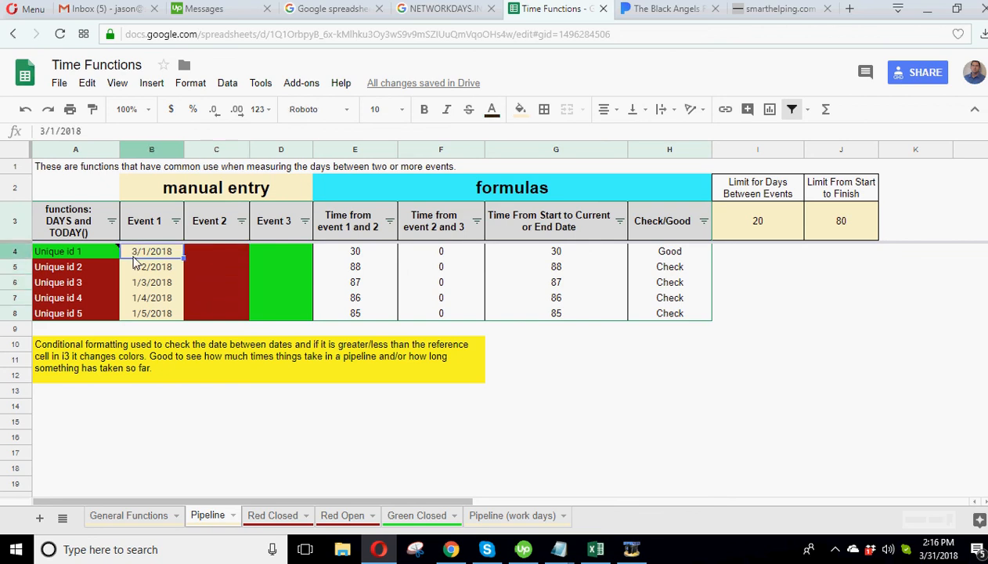
click(144, 271)
click(152, 287)
key(Delete)
key(Return)
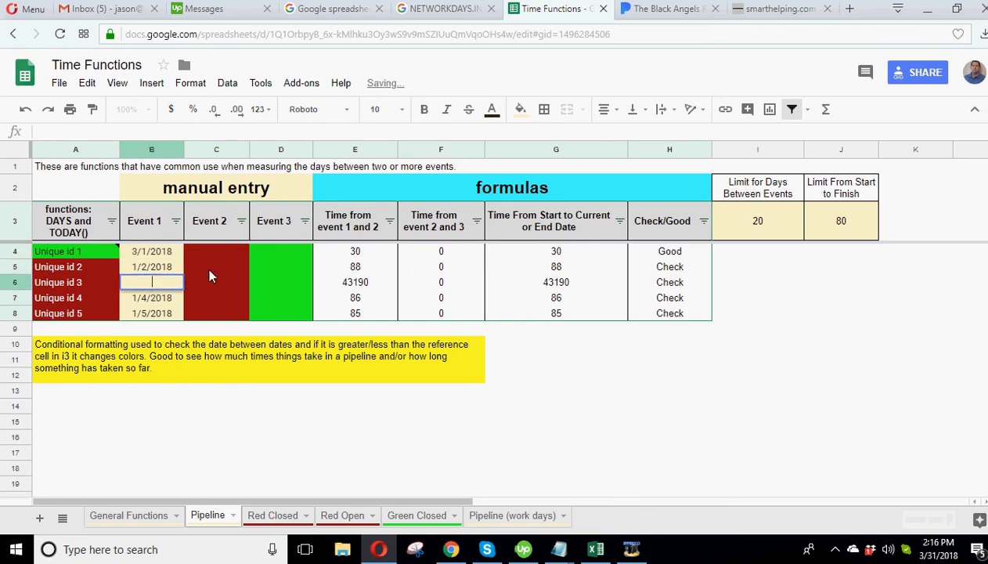
key(Return)
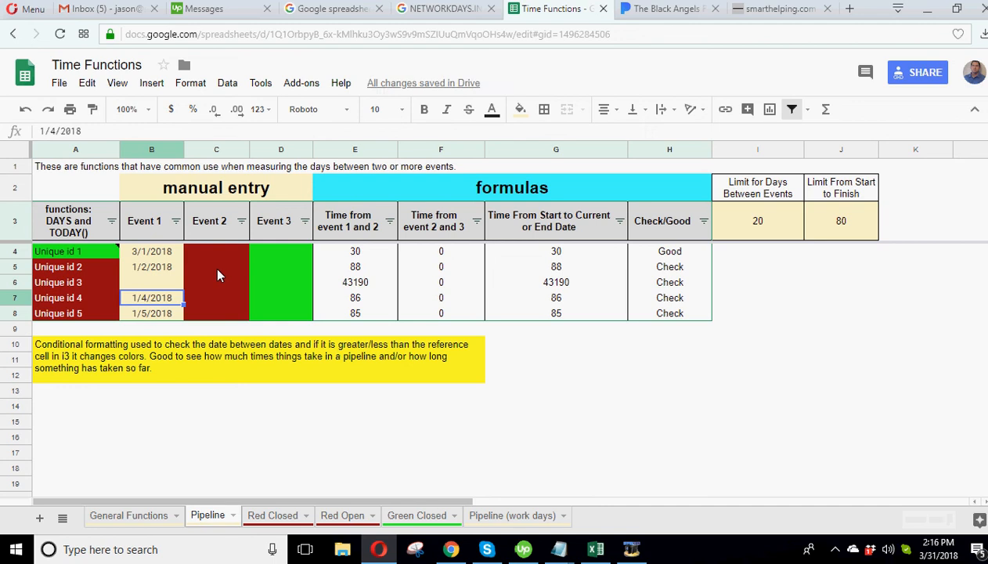
Nest the E4 formula in a blank check on B4: =if(B4="",0, if(C4="",DAYS(TODAY(),B4),DAYS(C4,B4)))
click(362, 259)
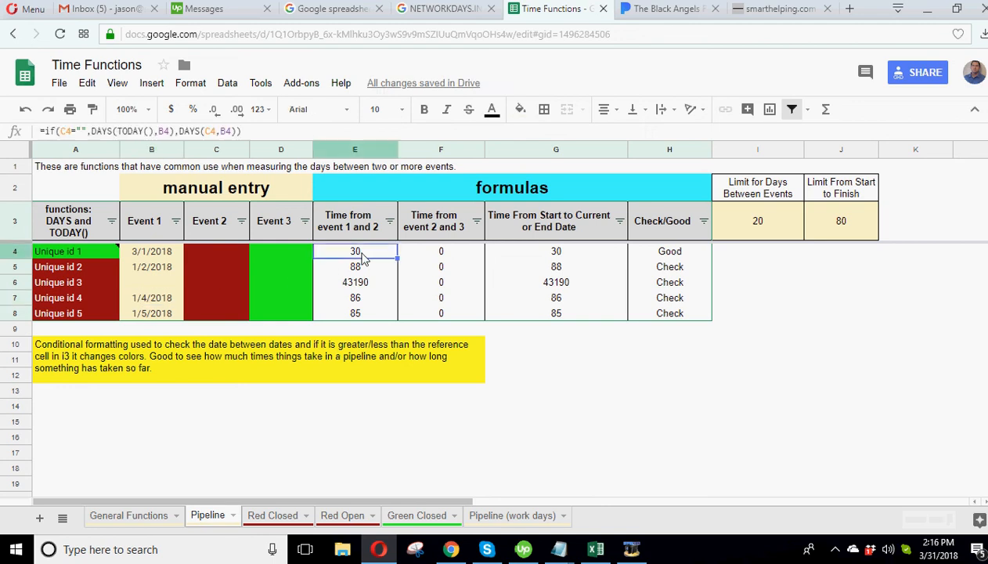
click(42, 131)
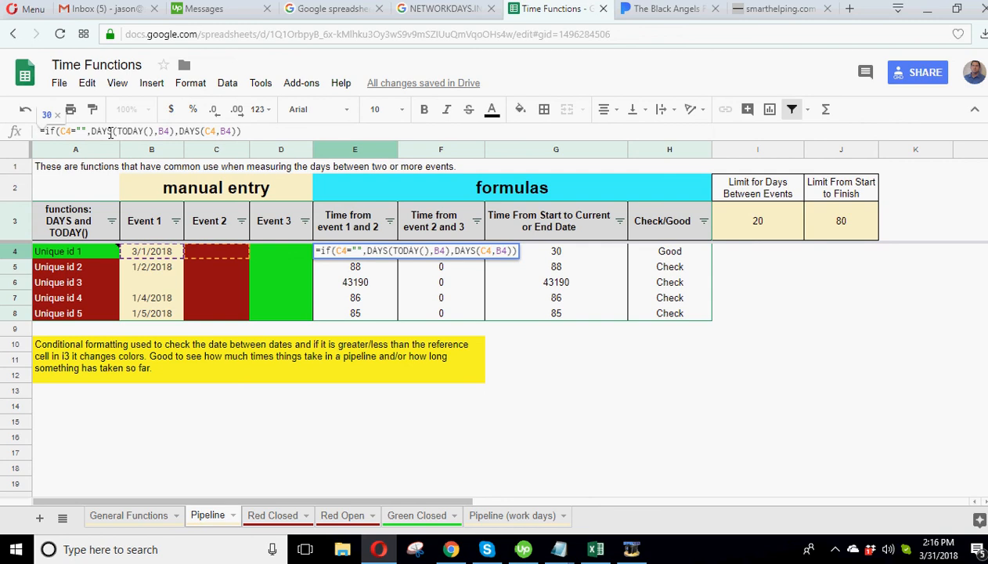
text(if()
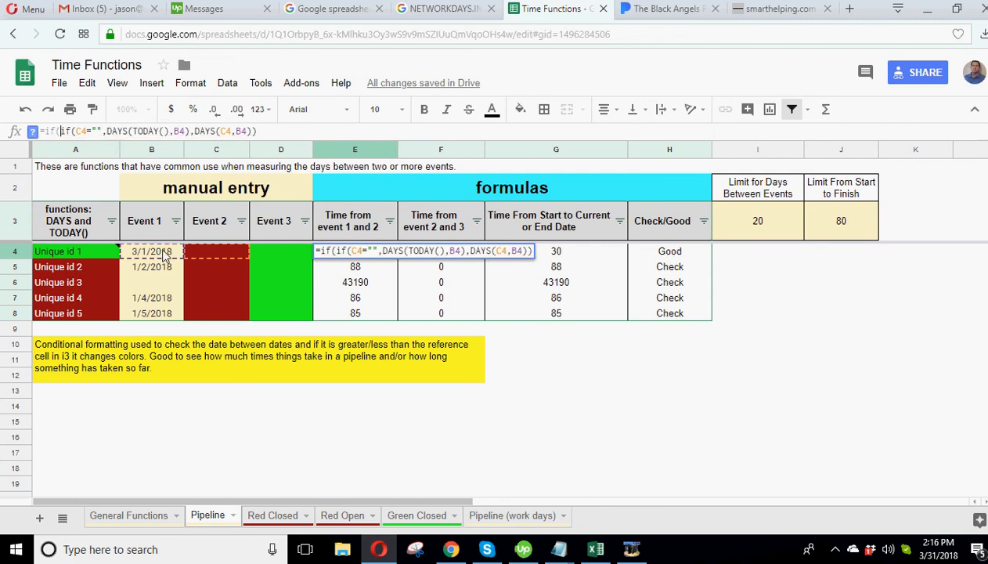
click(154, 253)
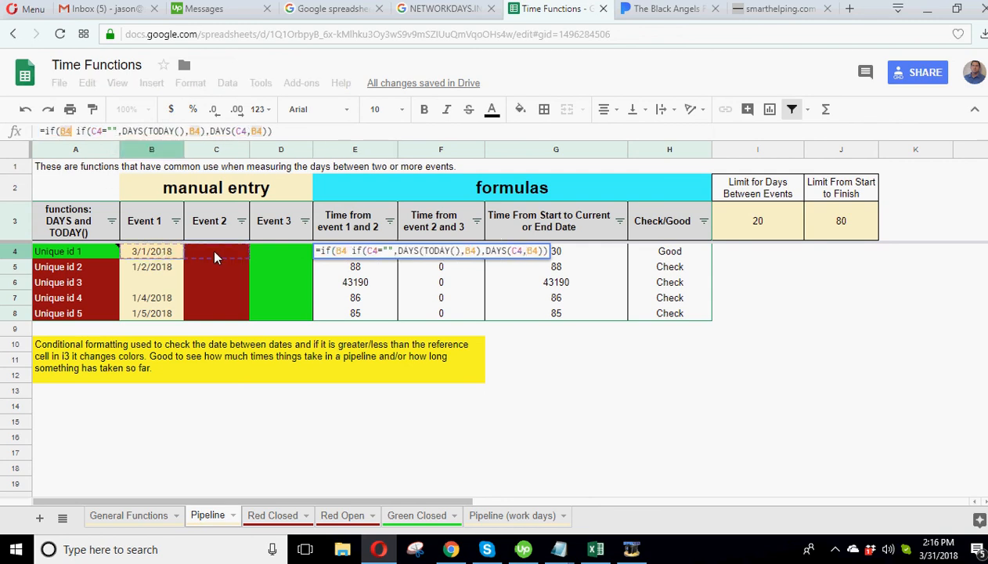
text(="",0,)
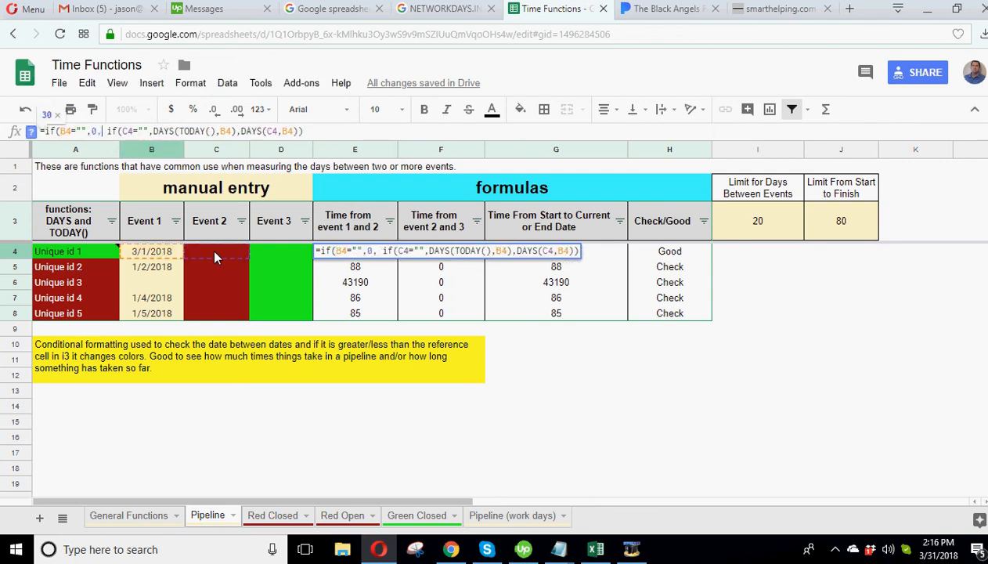
key(Return)
Fill the E4 formula down through E8 and give the range an outer border only
click(351, 250)
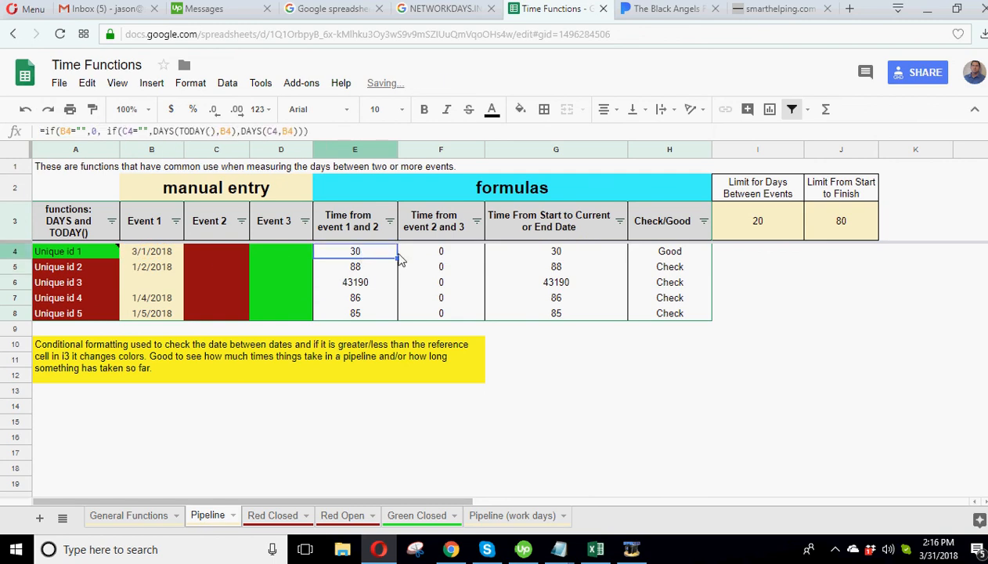
drag(397, 253, 397, 318)
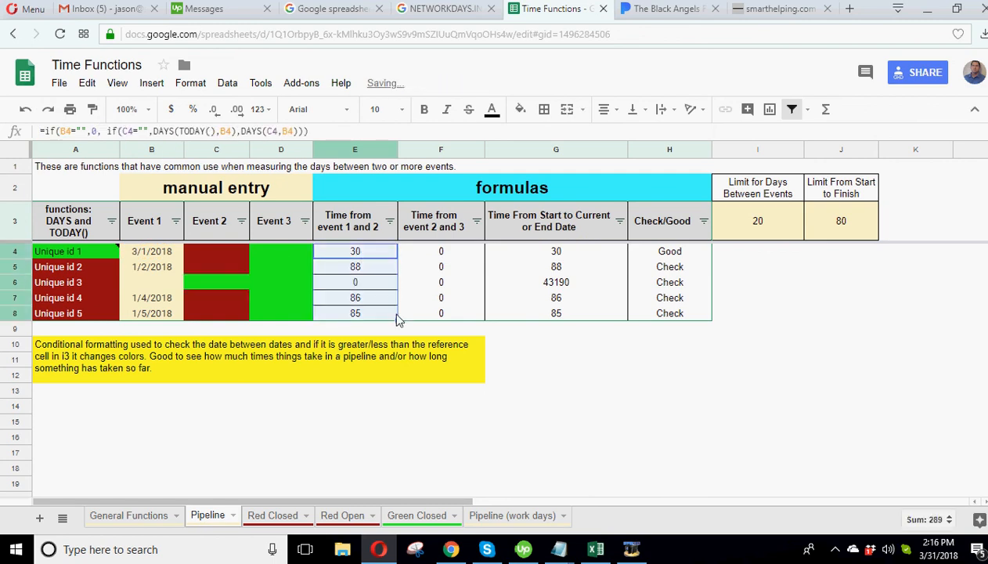
click(545, 109)
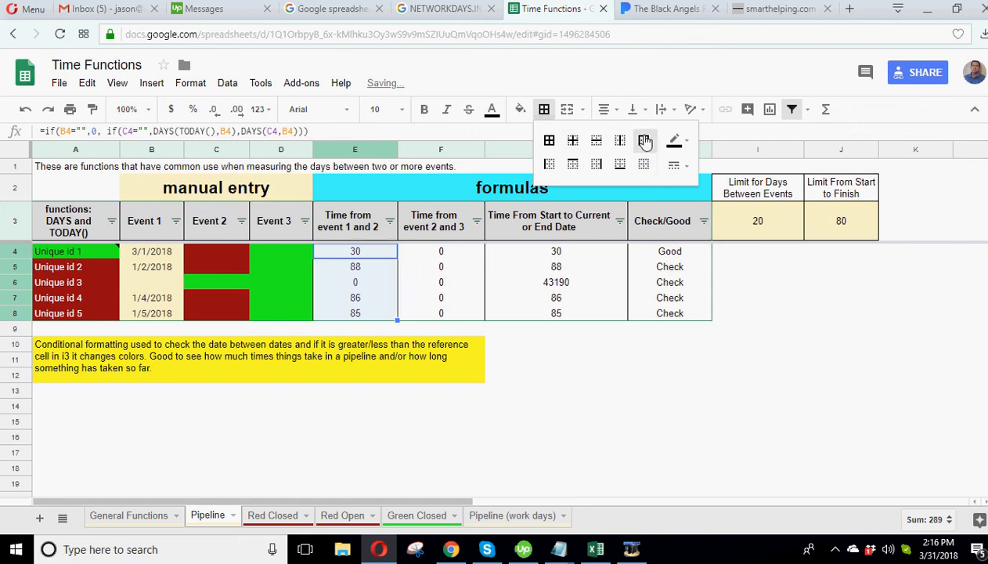
click(486, 376)
Clear the remaining Event 1 dates in B4, B5, B7 and B8
click(146, 257)
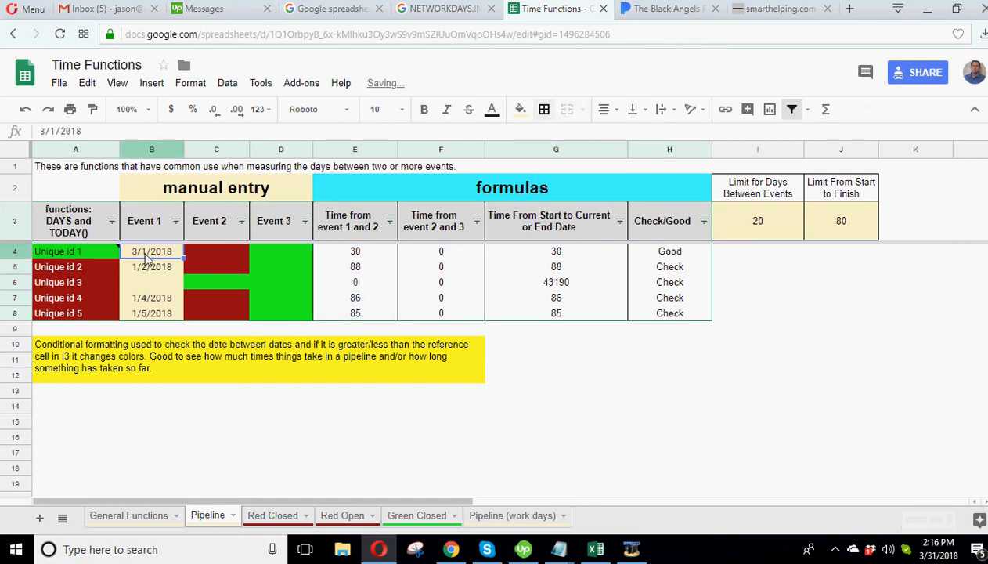
key(Delete)
key(Down)
key(Delete)
key(Down)
key(Down)
key(Delete)
key(Down)
key(Delete)
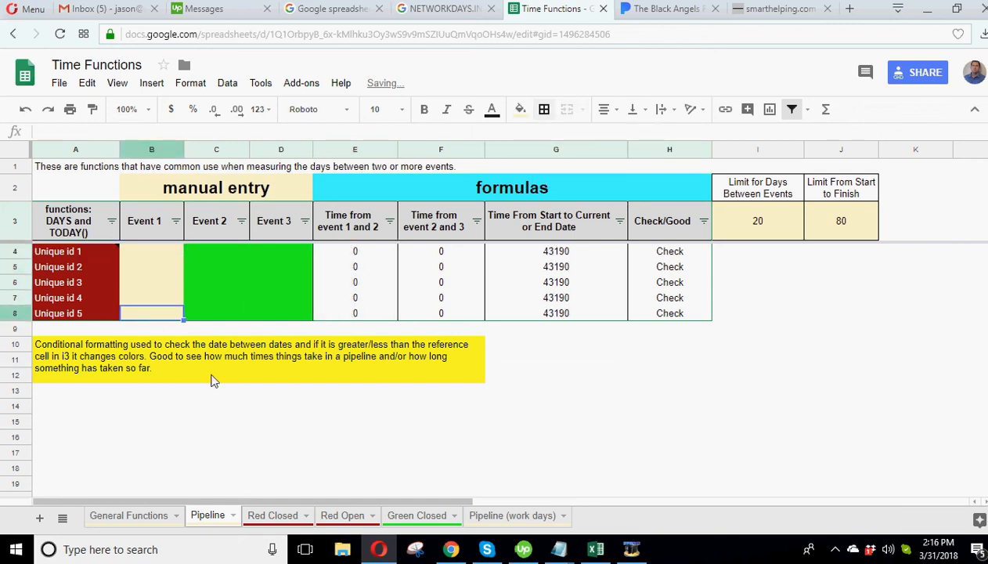
click(255, 420)
drag(229, 249, 287, 312)
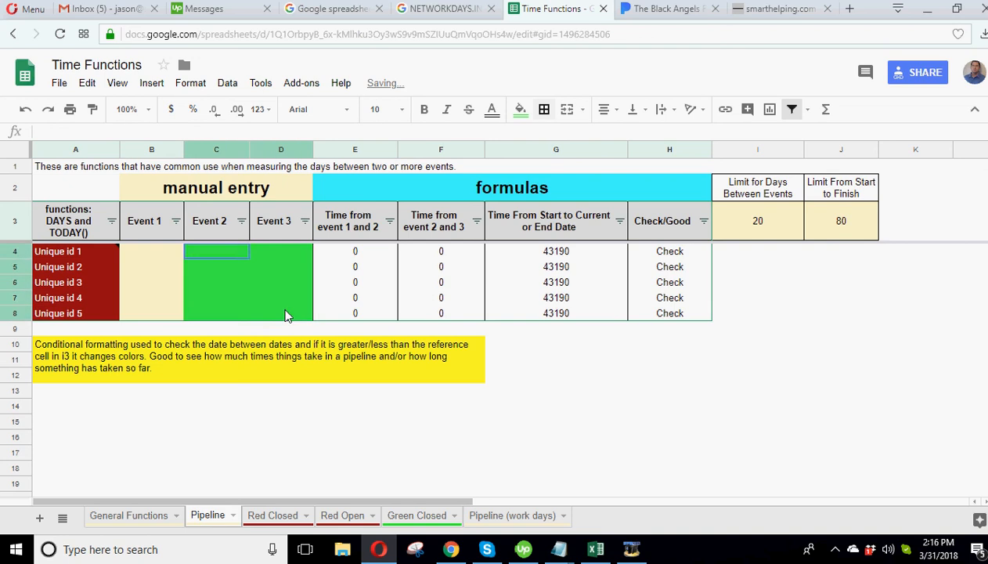
Enter 1/2/2018 as the Event 1 date of Unique id 1 in B4
click(155, 255)
click(154, 268)
click(154, 302)
click(164, 255)
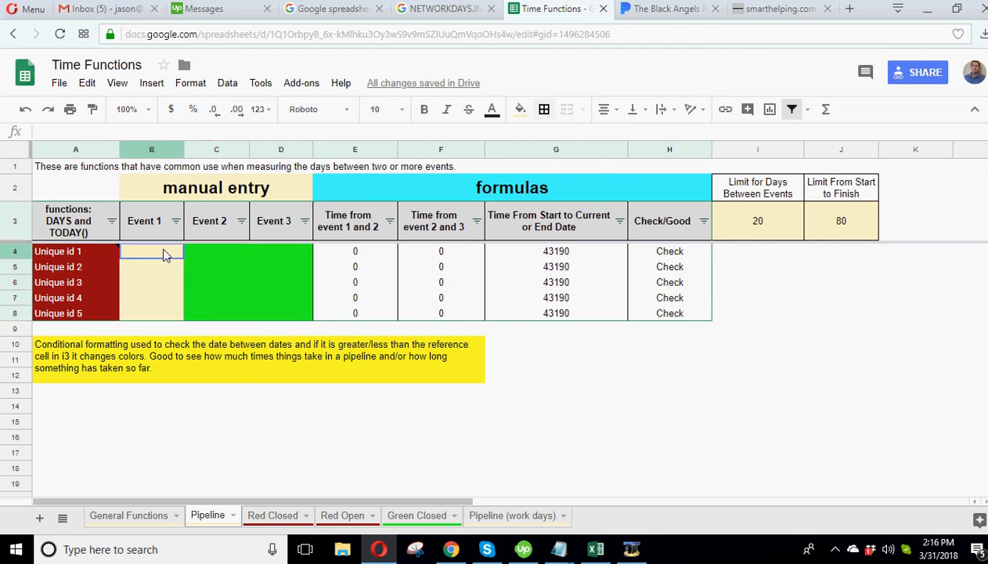
text(1/2/2018)
key(Return)
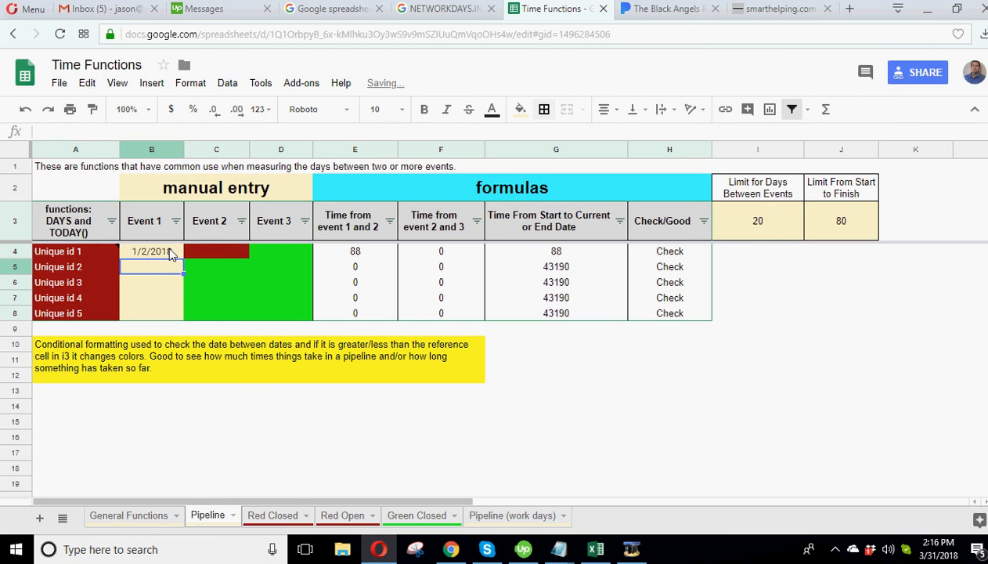
Fill the B4 date down as a daily series through B8 and give the range an outer border only
click(169, 252)
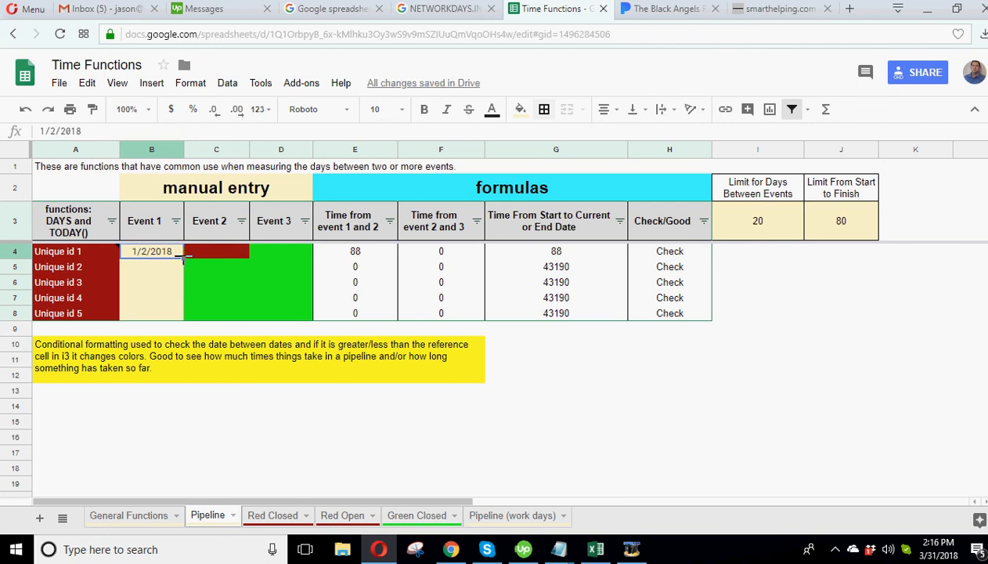
drag(184, 257, 176, 313)
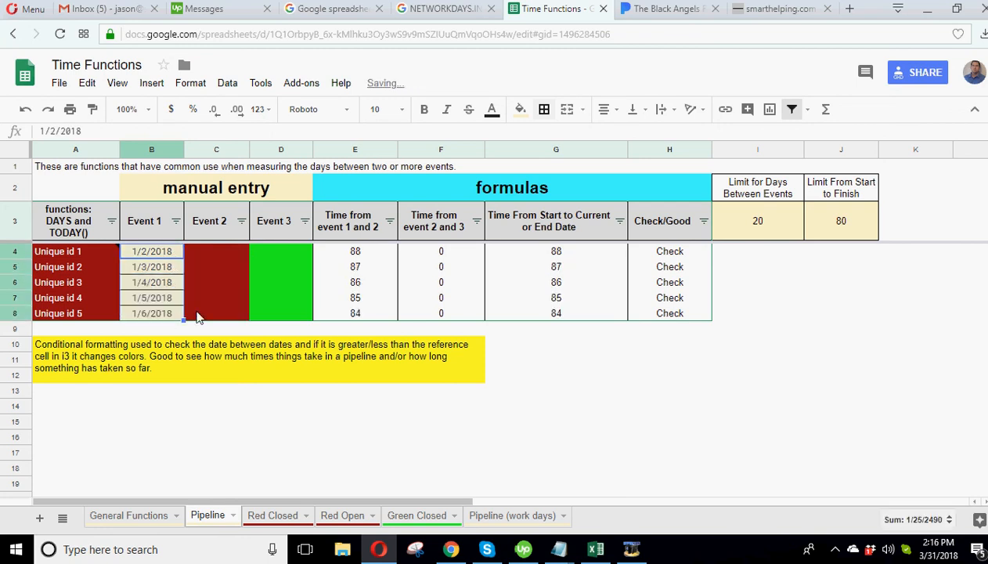
click(544, 110)
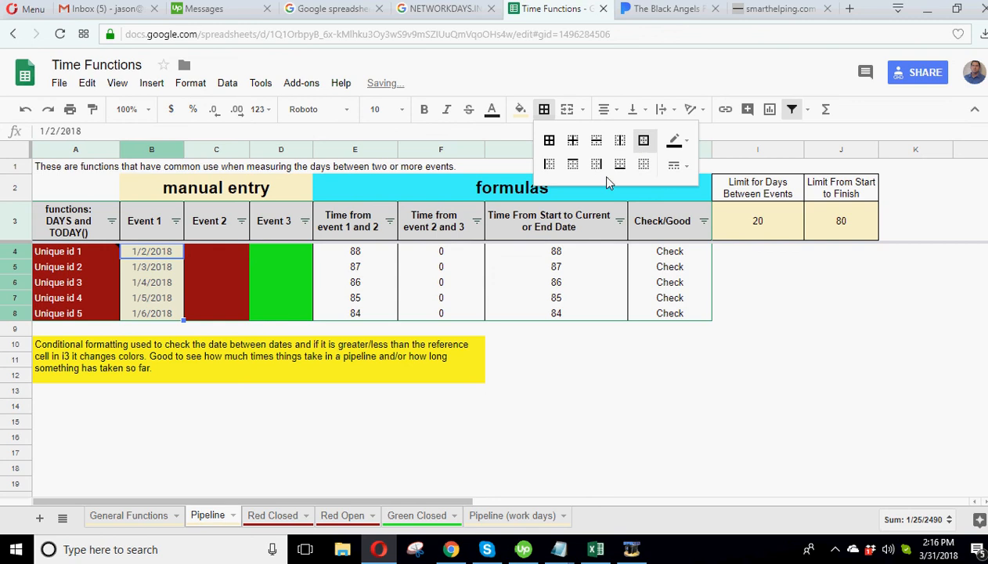
click(466, 416)
click(209, 250)
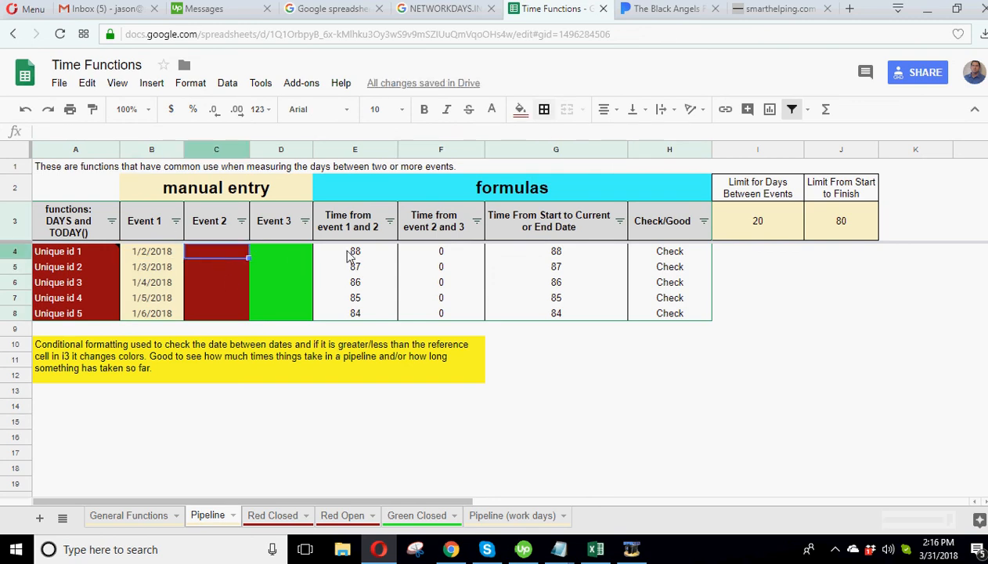
Enter the Event 2 dates 2/5/2018 for Unique id 1 in C4 and 3/1/2018 for Unique id 2 in C5
text(2/5/2018)
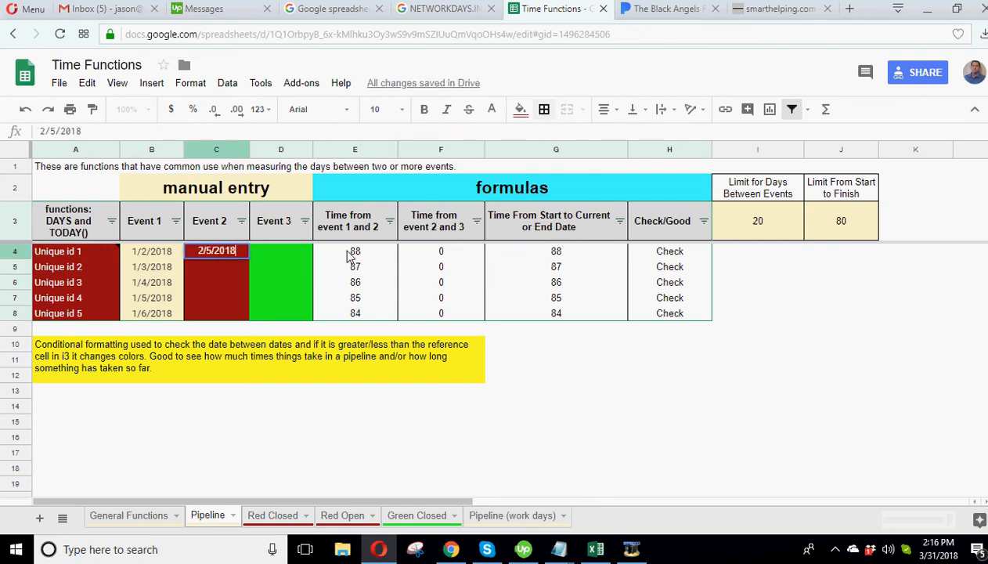
key(Return)
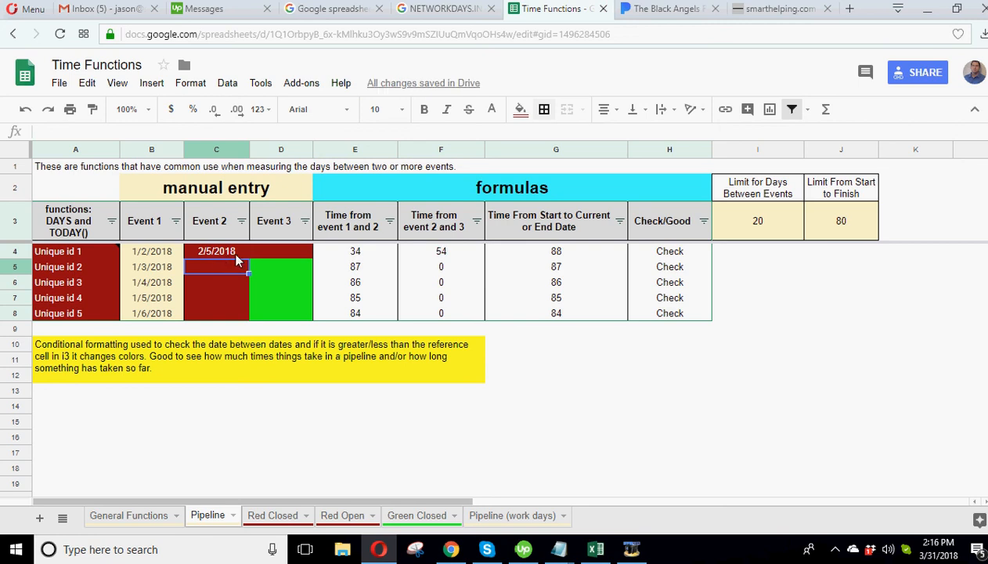
text(3/1/2018)
key(Return)
Enter 2/22/2018 as the Event 3 date of Unique id 1 in D4
click(273, 247)
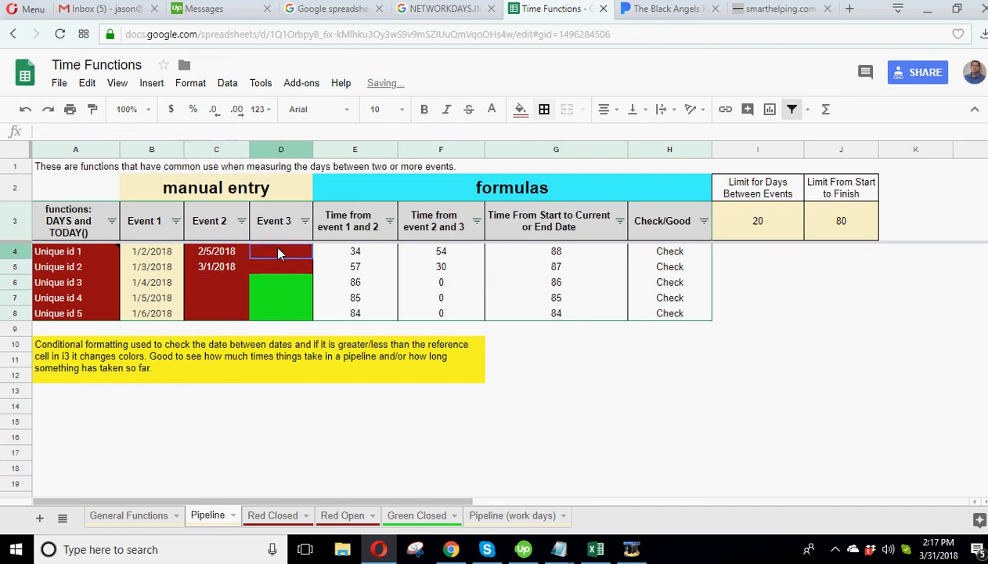
text(2/22/2018)
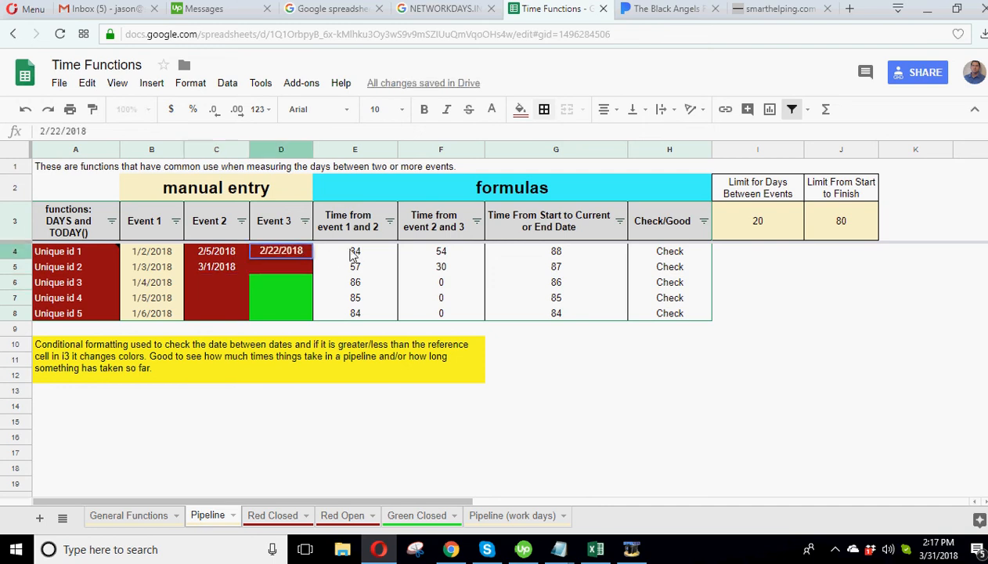
key(Return)
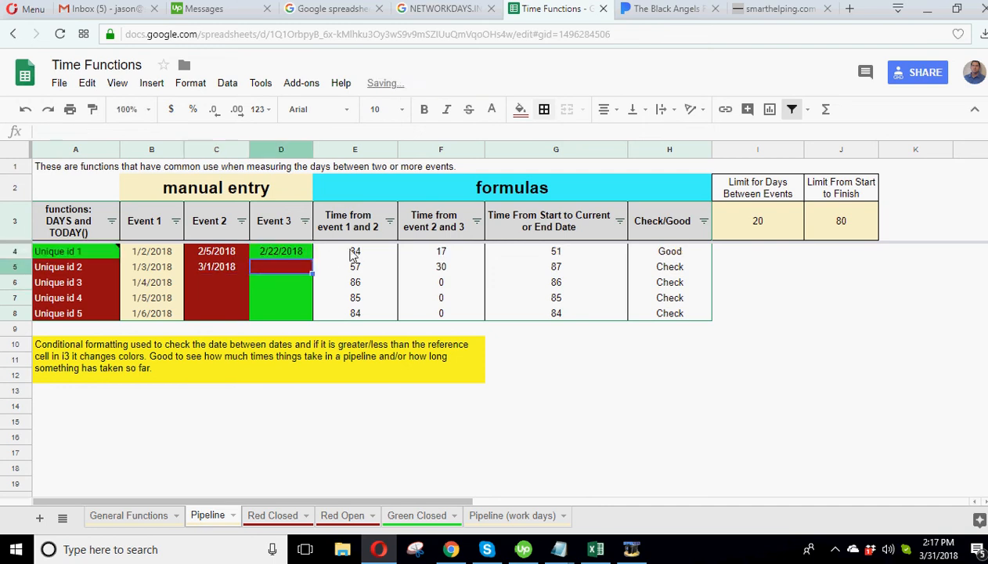
click(103, 252)
click(297, 252)
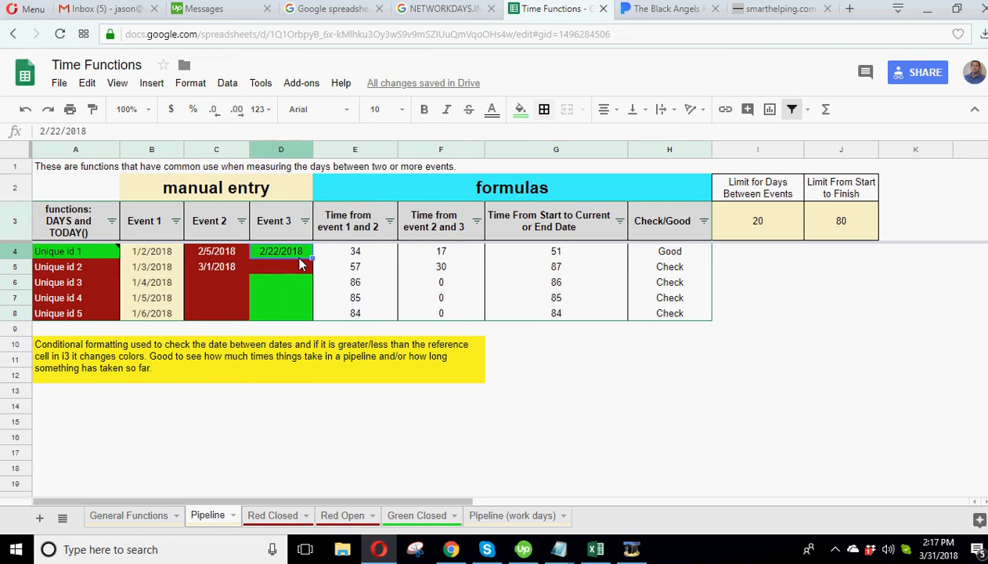
click(300, 264)
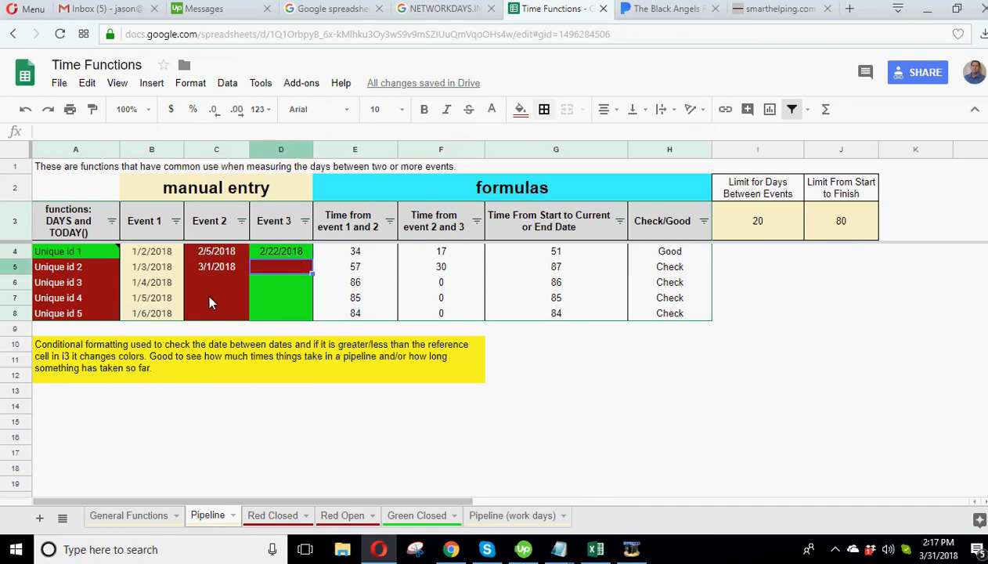
click(210, 298)
click(284, 284)
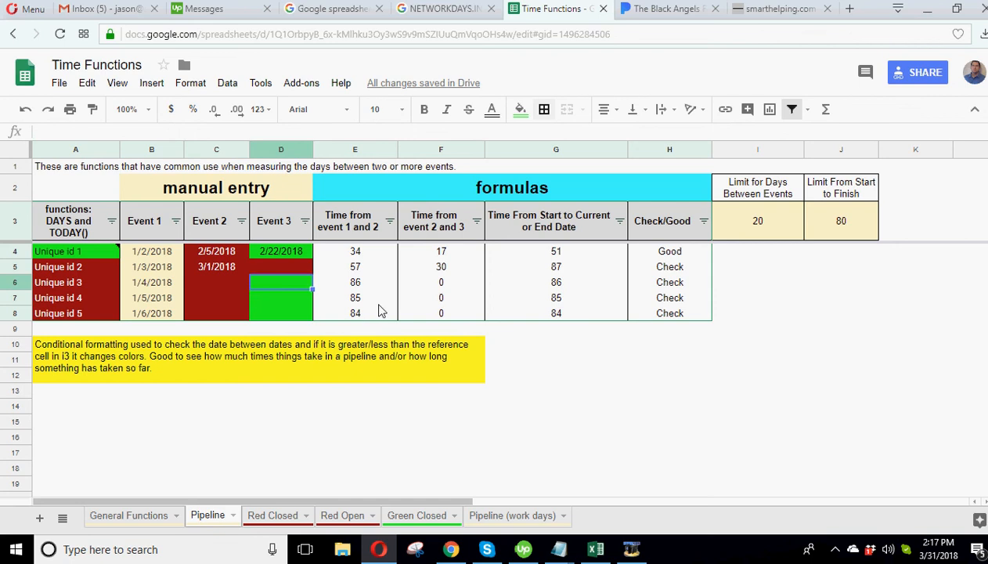
click(775, 362)
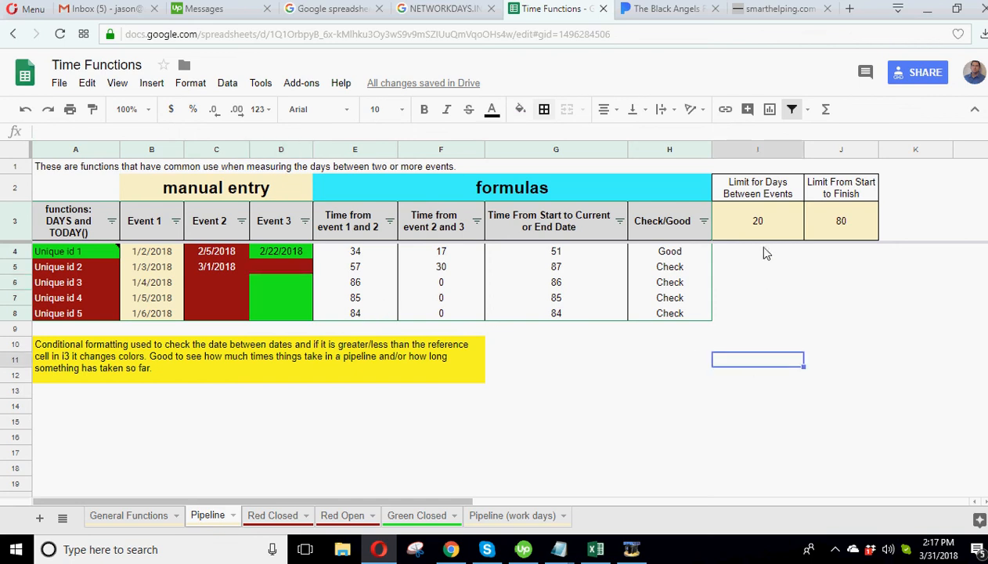
On the Red Closed sheet, change the A2 filter formula's Pipeline ranges to the open-ended A4:G, D4:D and G4:G
click(273, 518)
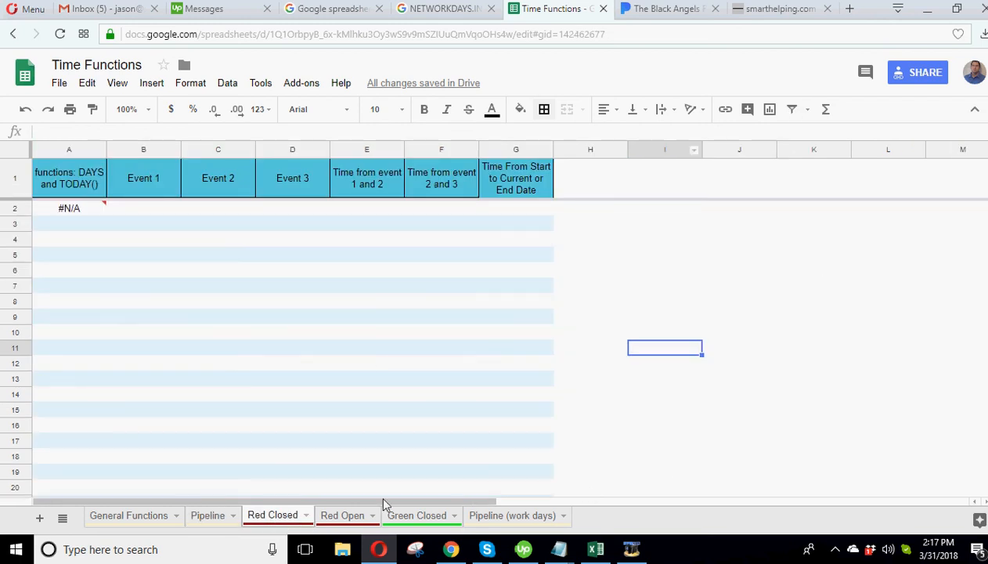
click(65, 205)
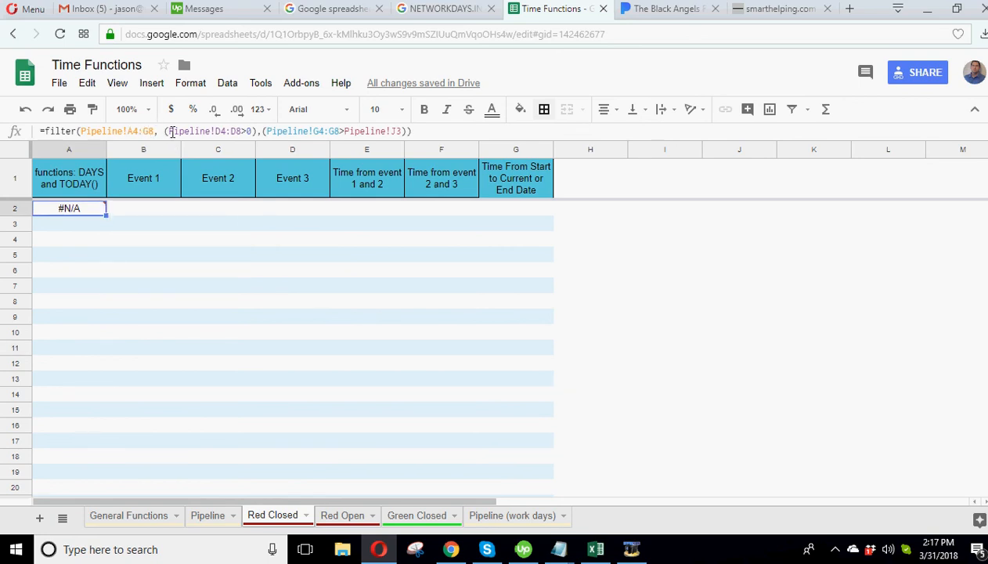
click(154, 131)
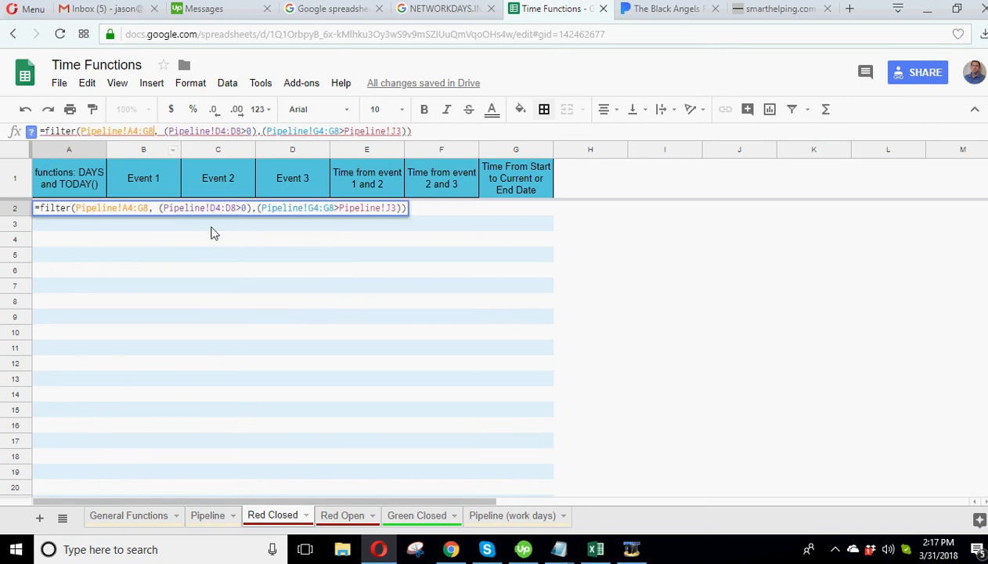
key(BackSpace)
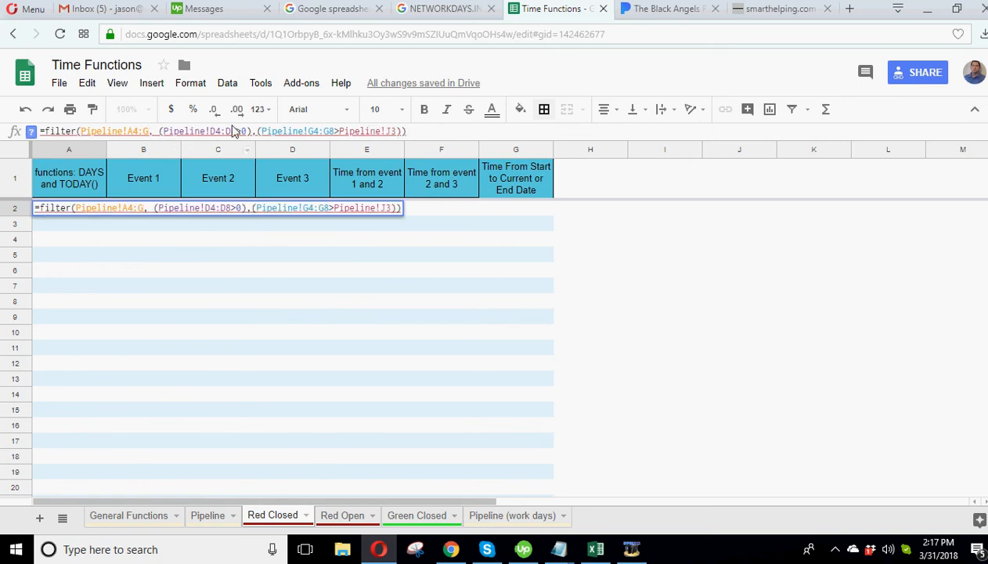
click(234, 131)
key(BackSpace)
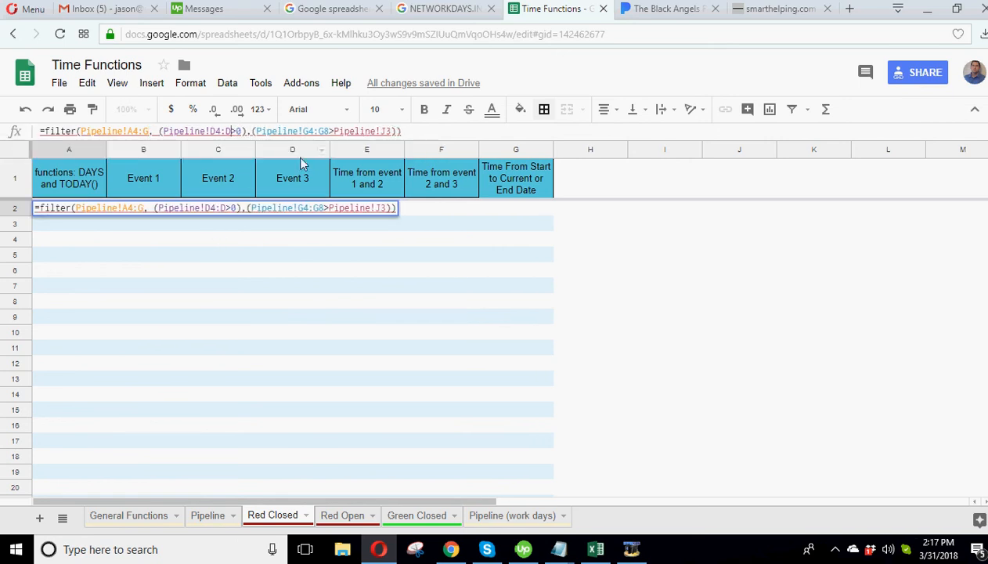
click(327, 130)
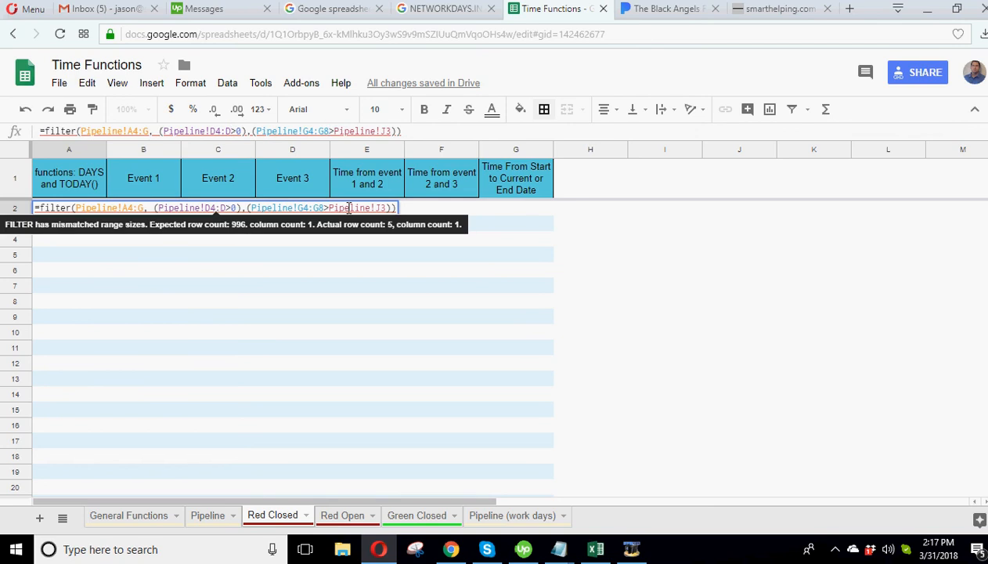
key(BackSpace)
key(Return)
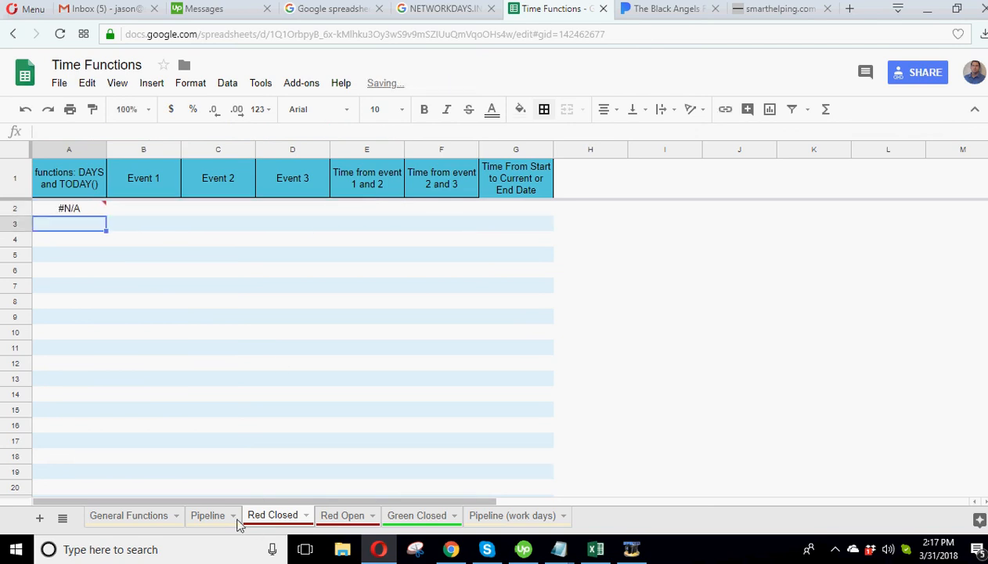
click(209, 516)
click(76, 250)
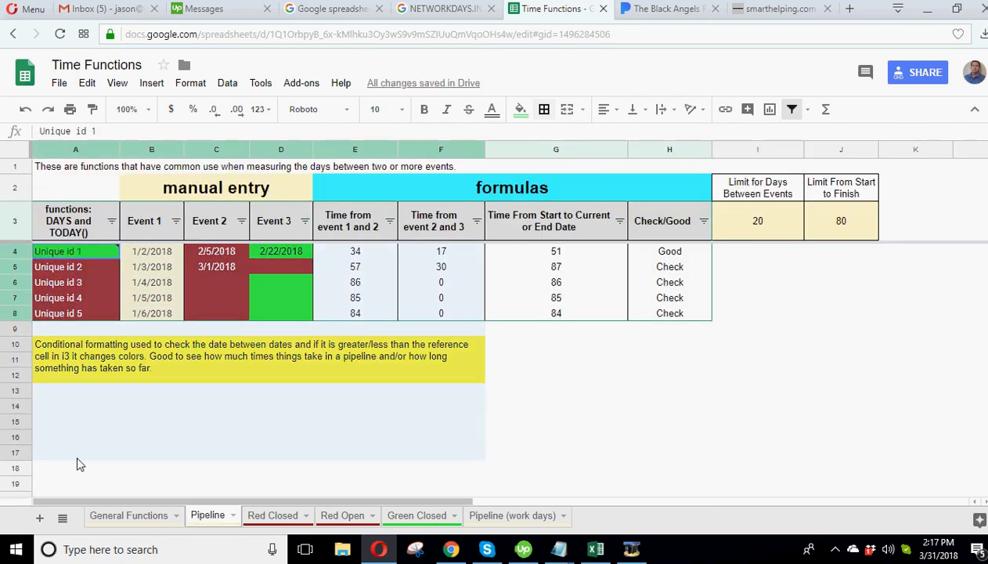
click(607, 405)
On the Red Open sheet, make the A2 formula =filter(Pipeline!A4:G, (Pipeline!D4:D=0),(Pipeline!G4:G>Pipeline!J3))
click(345, 517)
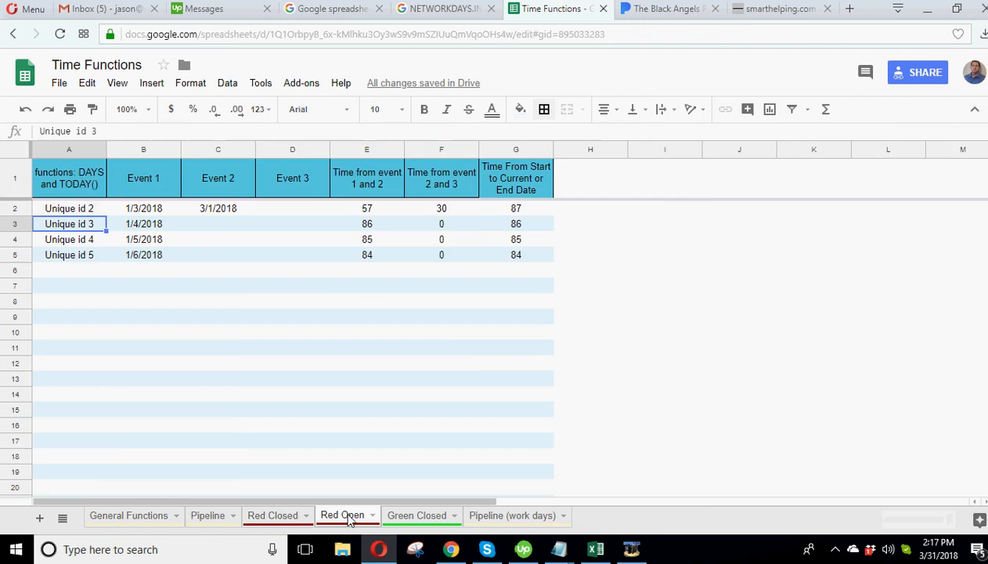
click(83, 208)
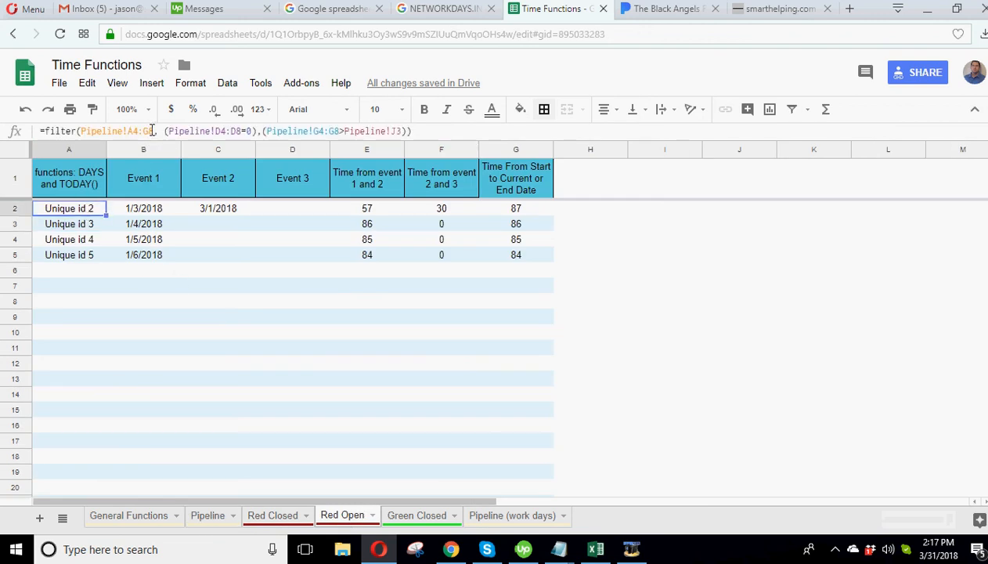
click(152, 131)
key(BackSpace)
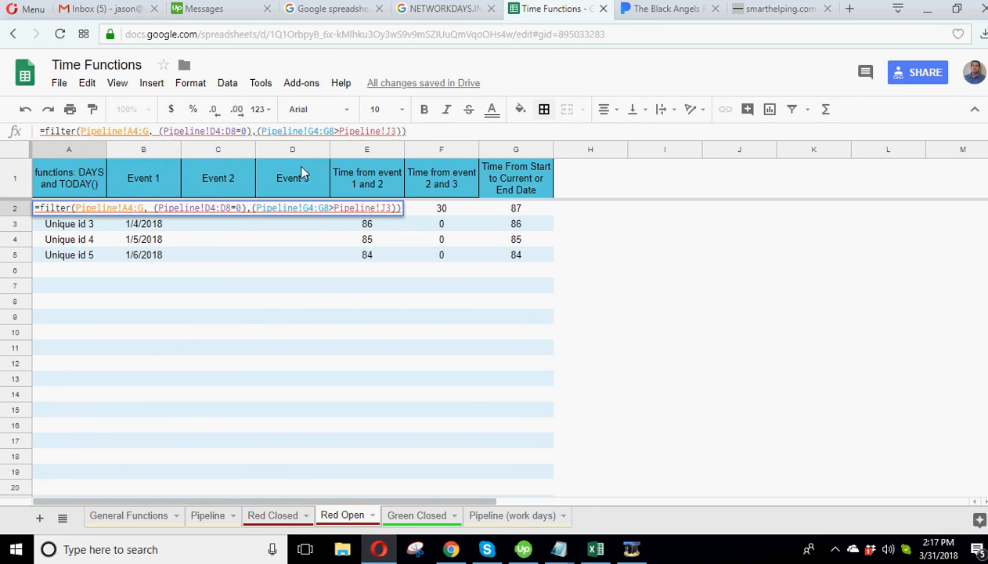
key(BackSpace)
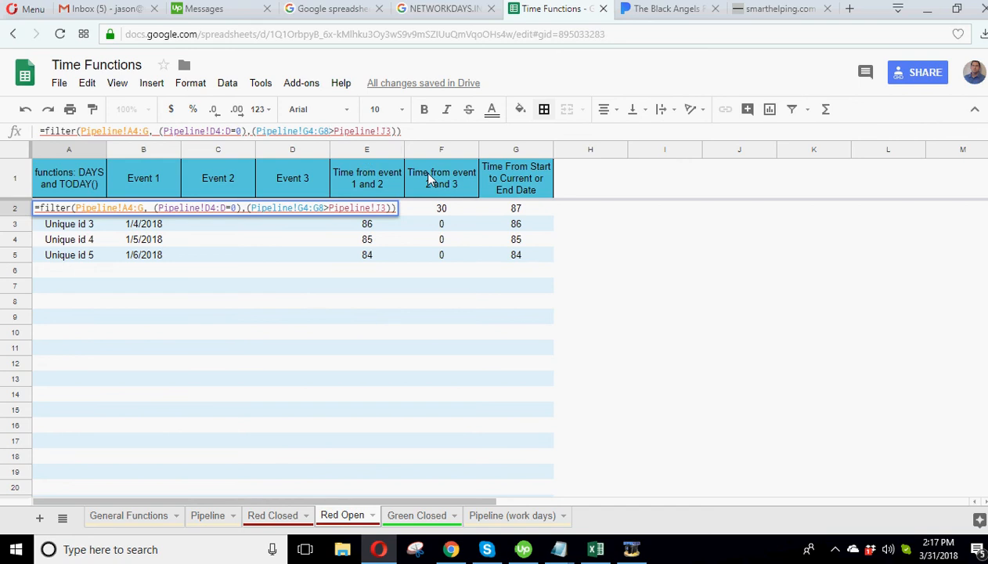
key(BackSpace)
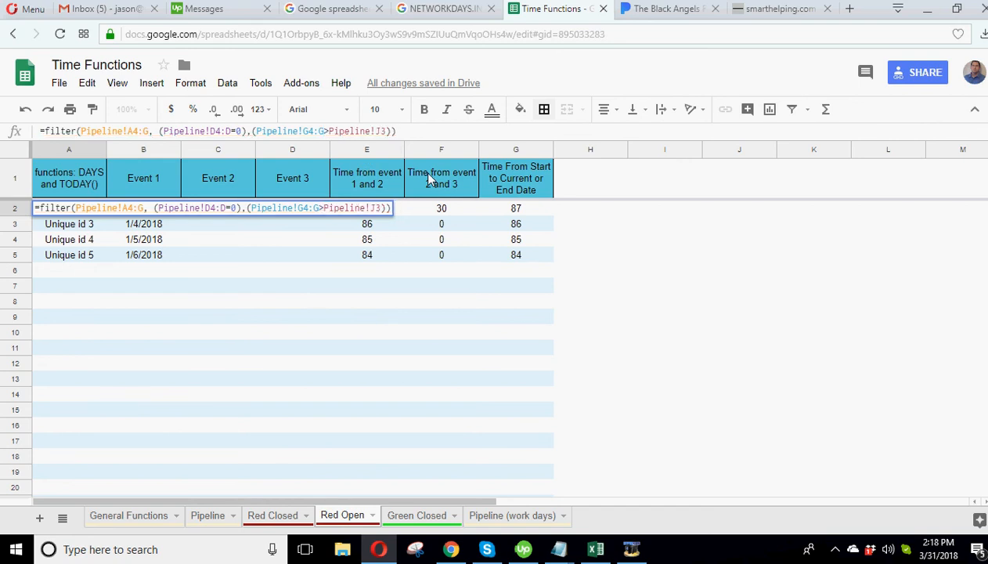
key(Return)
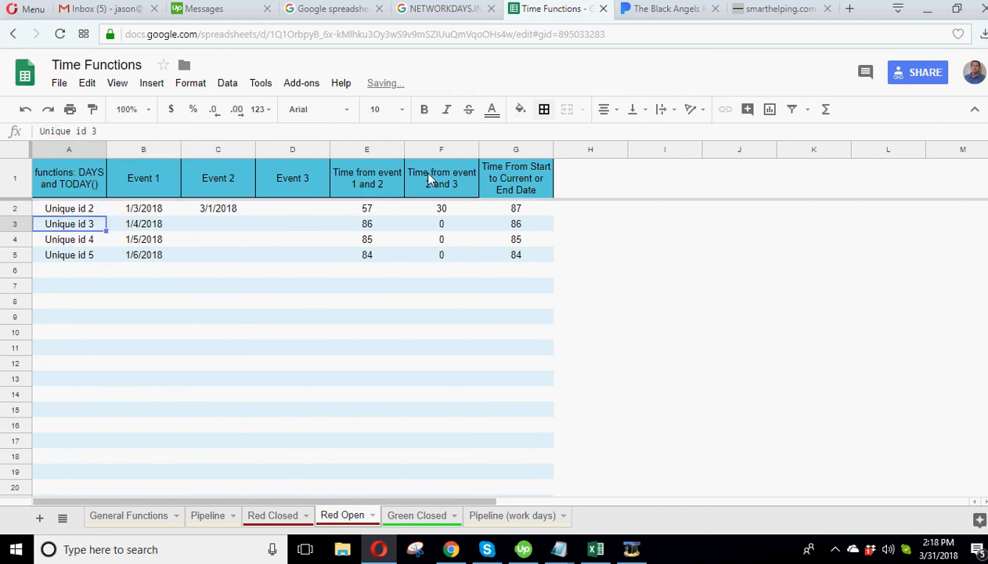
Compare the Red Open filter formula and its rows with the Pipeline sheet's start-to-end day counts in column G and the limit in J3
click(208, 515)
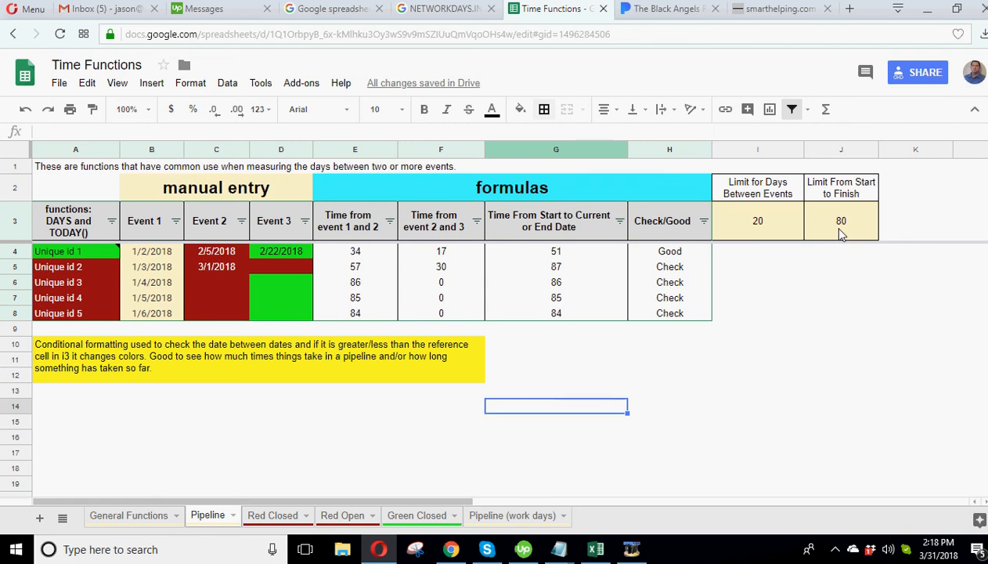
click(576, 256)
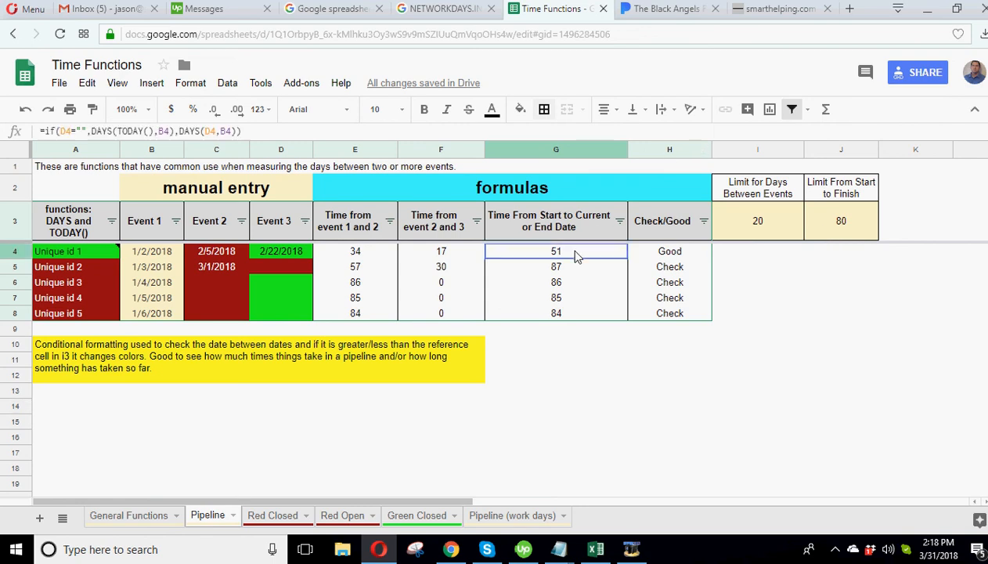
click(347, 521)
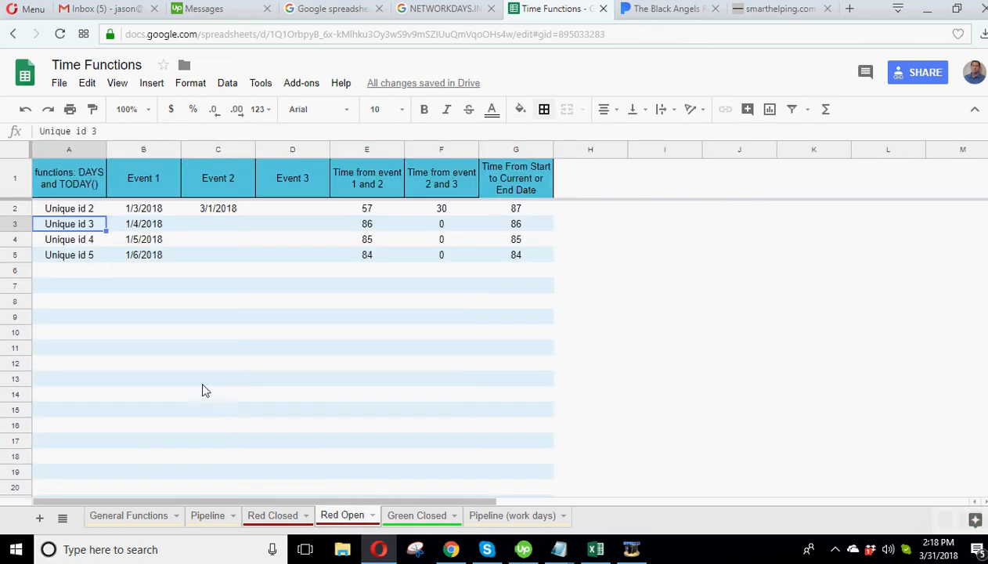
click(67, 211)
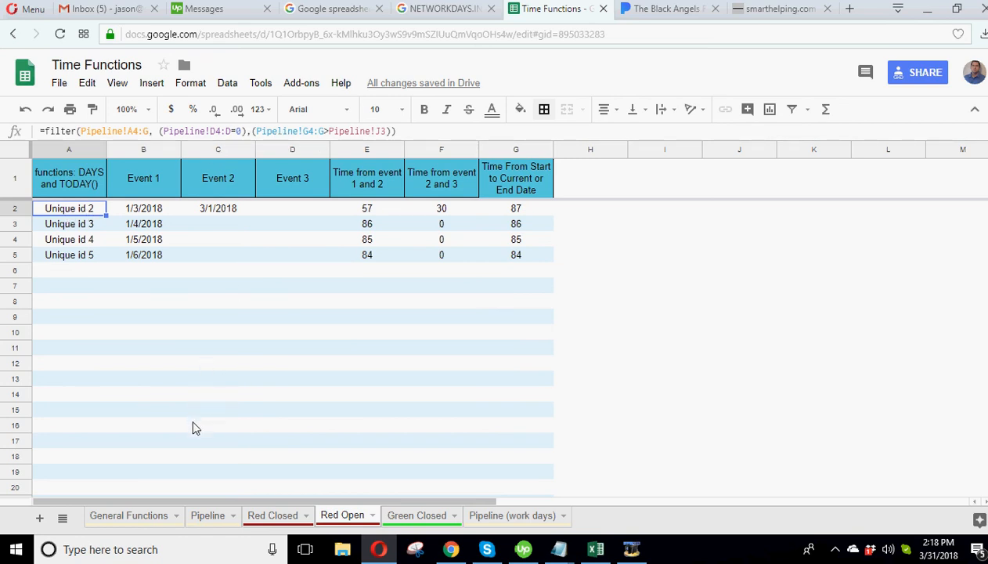
click(205, 516)
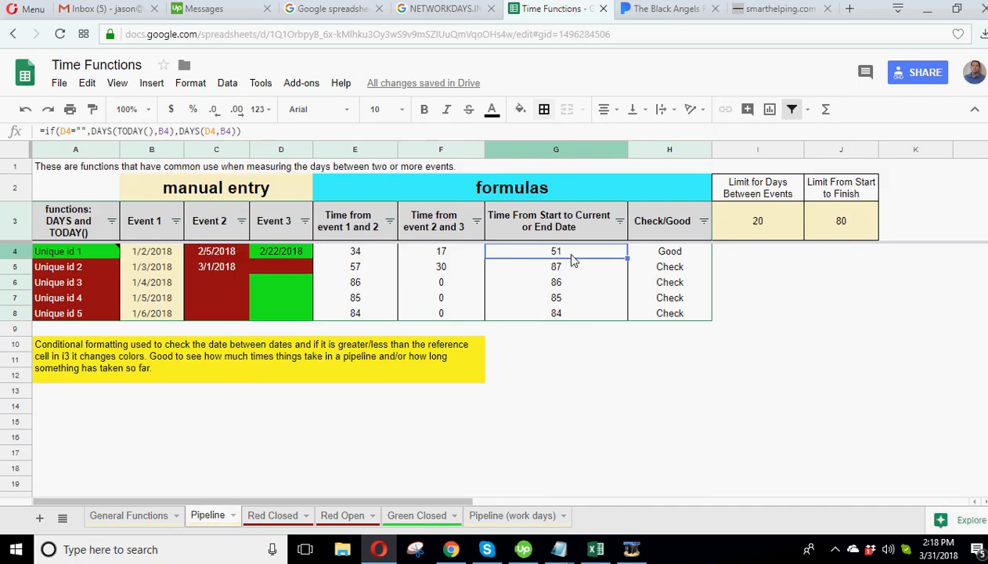
click(560, 270)
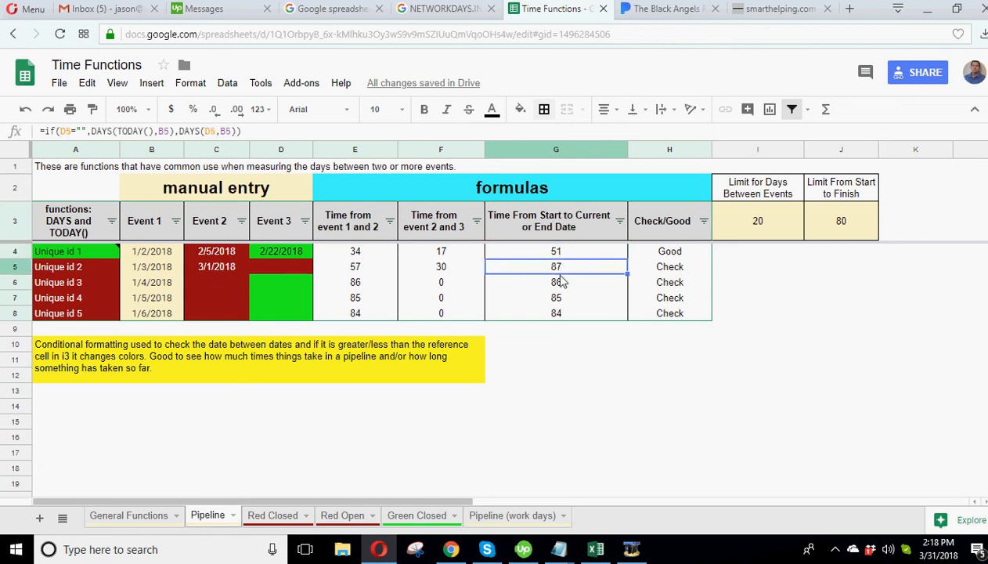
click(560, 282)
click(560, 255)
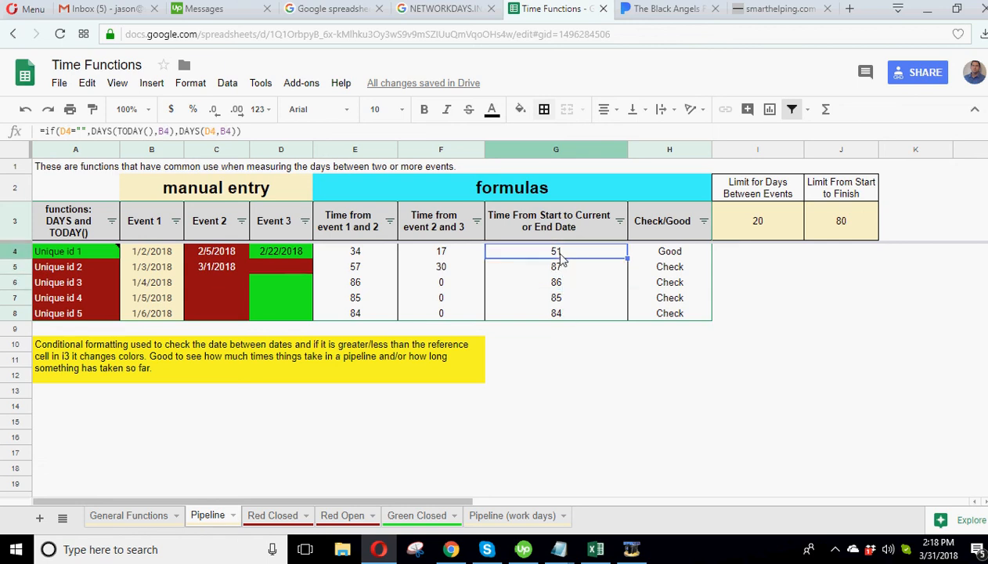
click(558, 268)
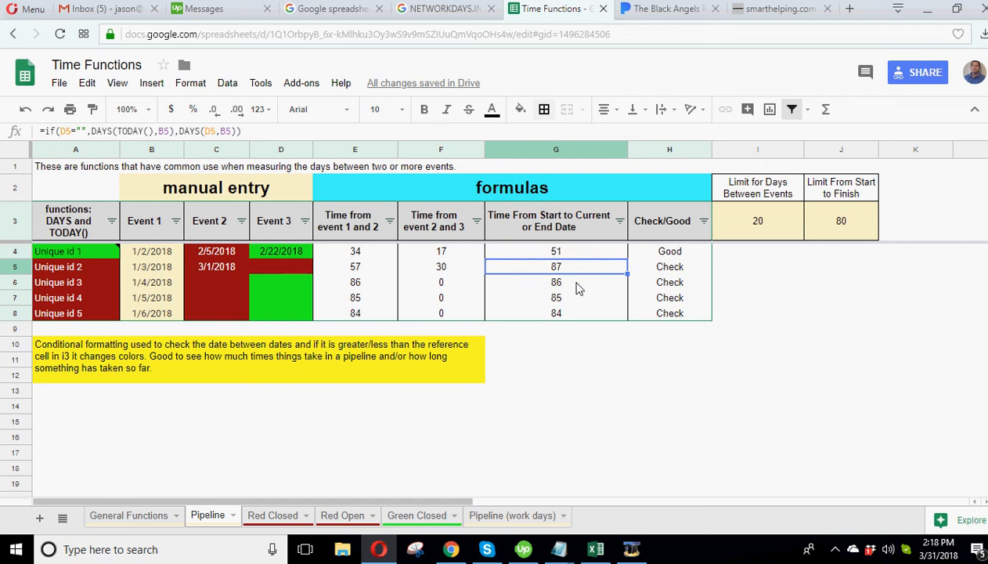
click(578, 286)
drag(556, 269, 560, 313)
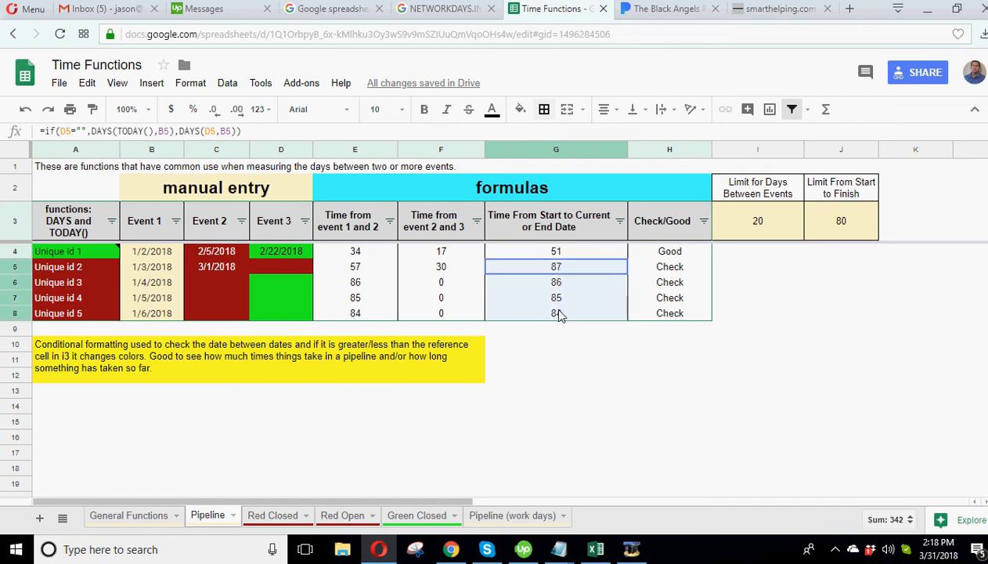
click(327, 517)
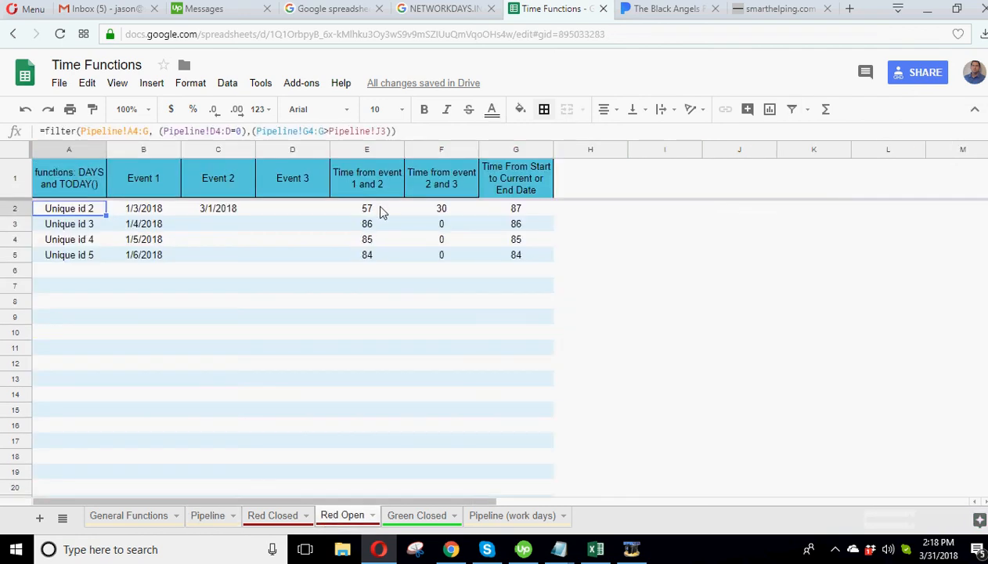
drag(381, 210, 378, 263)
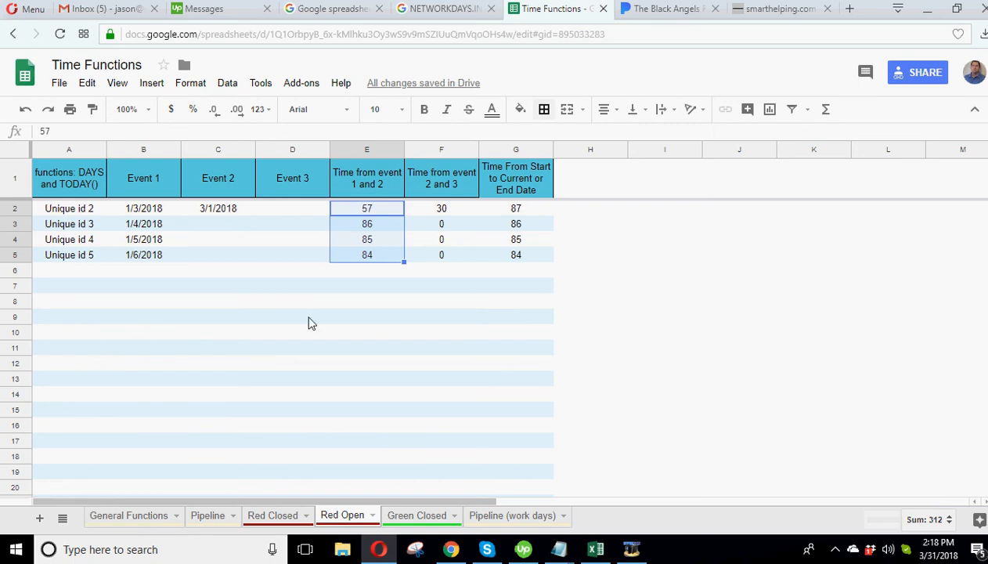
click(208, 516)
click(841, 215)
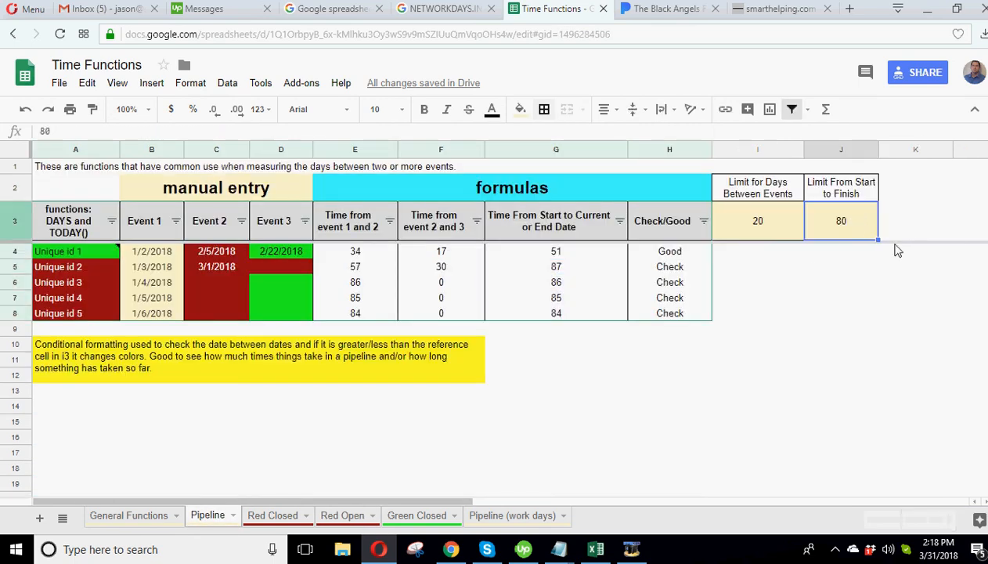
Try 60 and 85 as the Limit From Start to Finish value in J3 of the Pipeline sheet
key(Return)
key(Return)
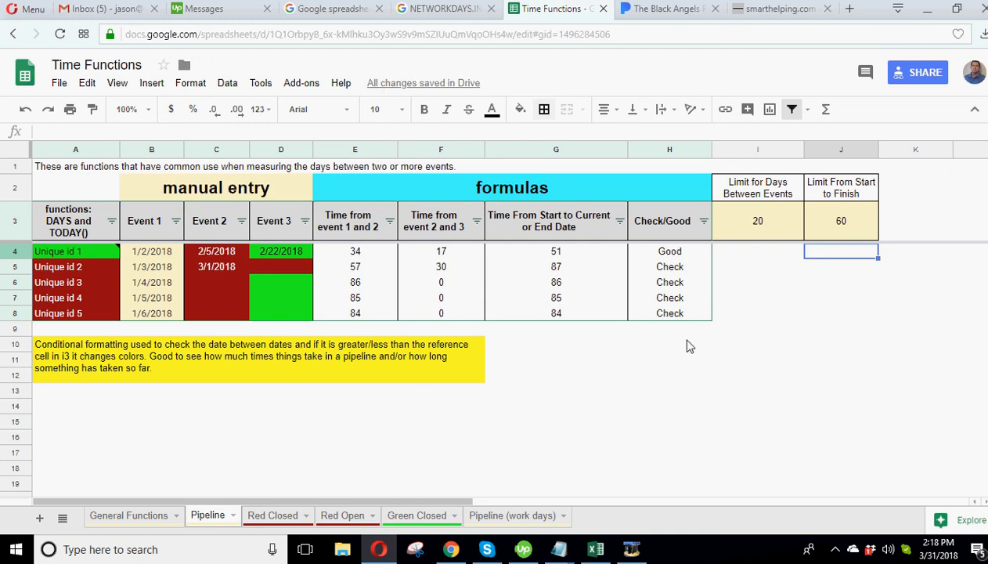
click(843, 228)
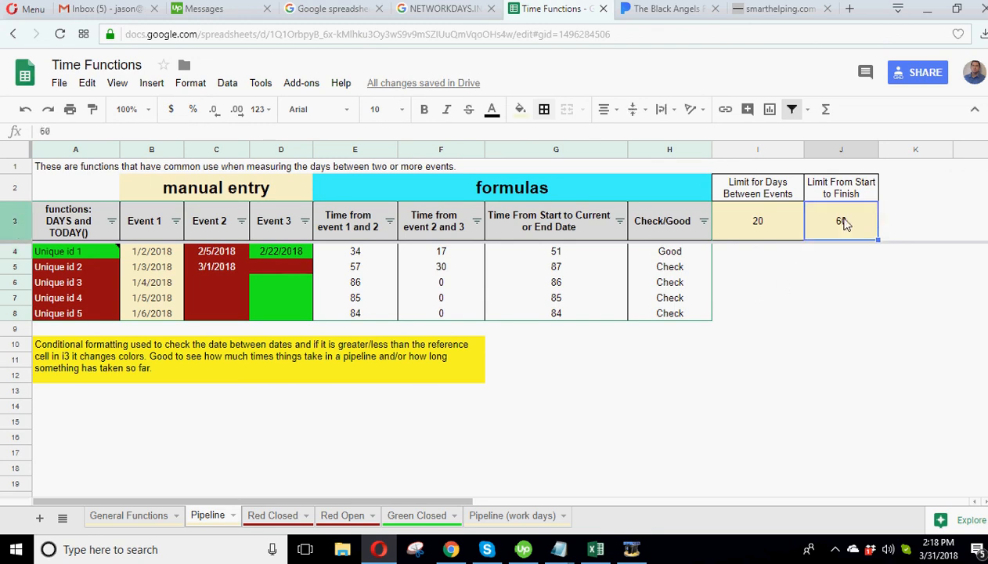
text(85)
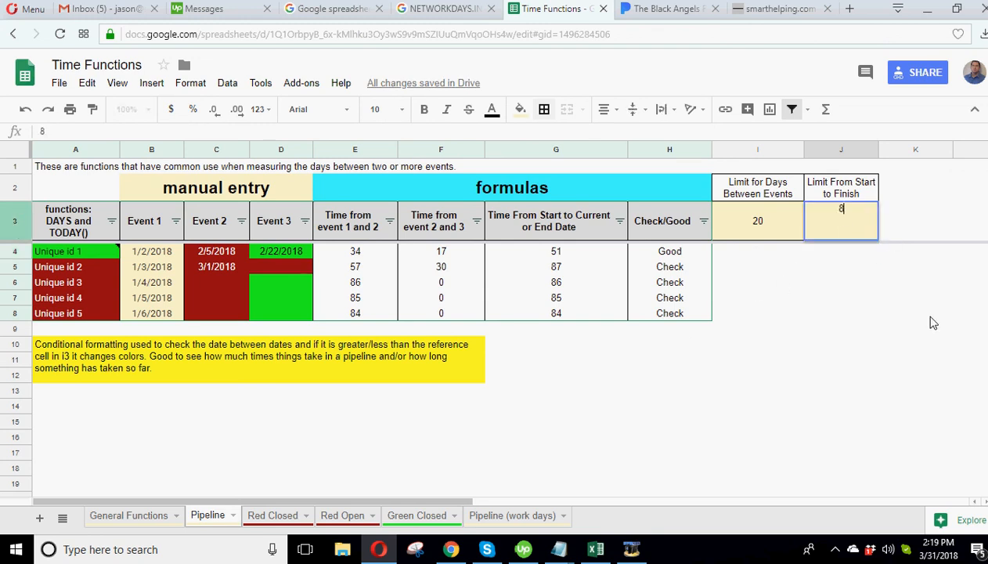
key(Return)
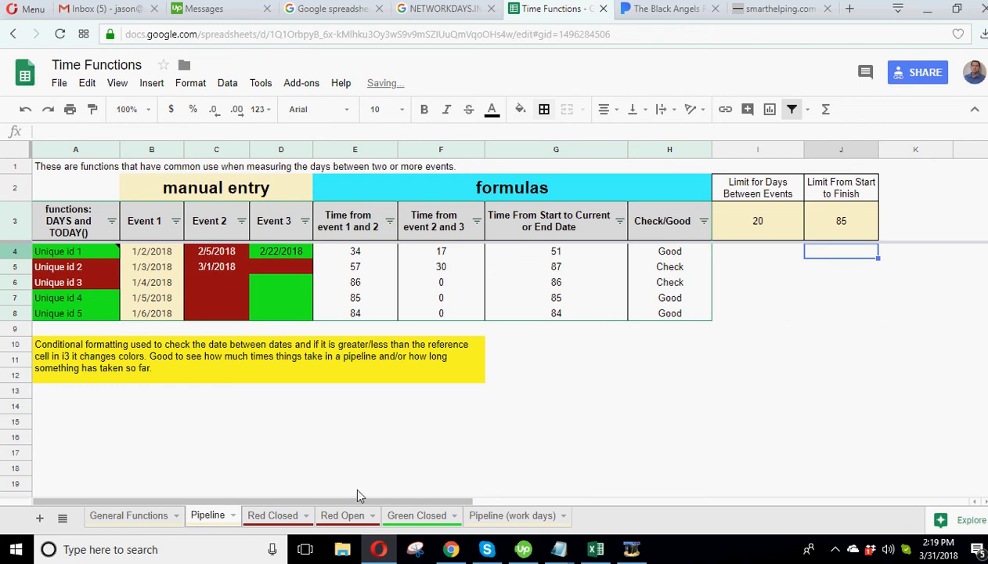
Examine the Red Open rows' start-to-end day counts and A2 filter formula, check Red Closed, and return to the Pipeline sheet
click(342, 515)
click(487, 270)
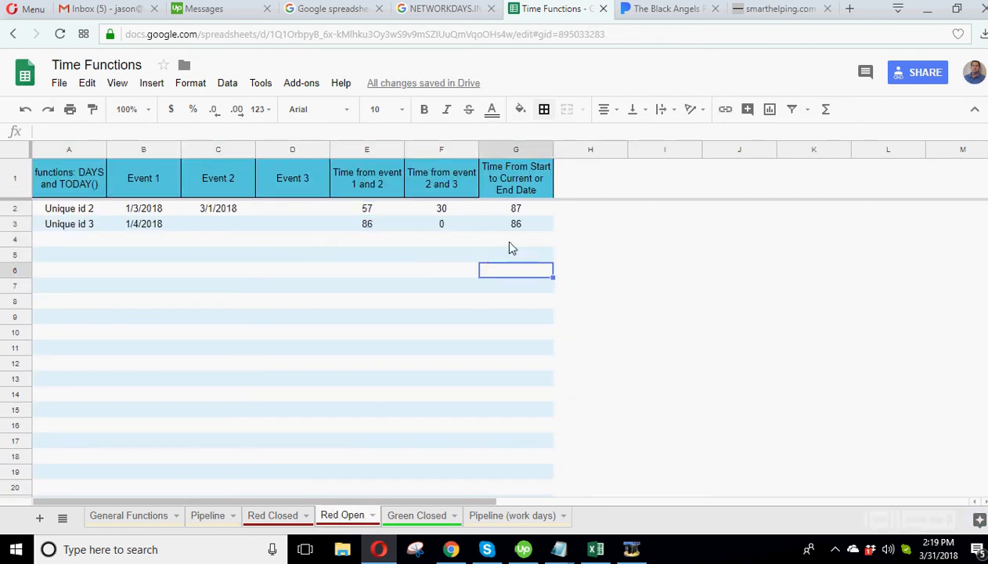
click(526, 210)
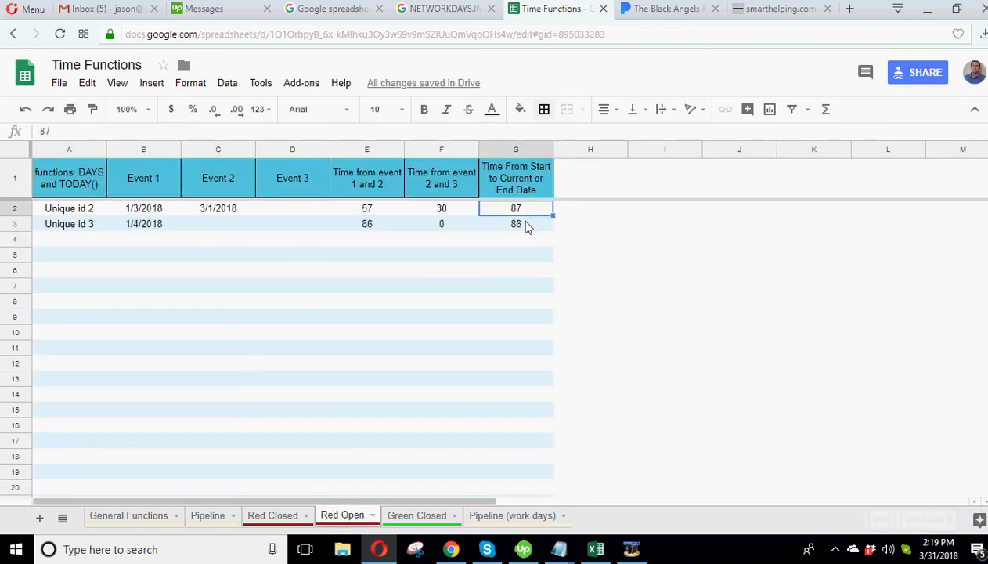
click(526, 226)
click(523, 210)
click(525, 224)
click(523, 209)
click(526, 224)
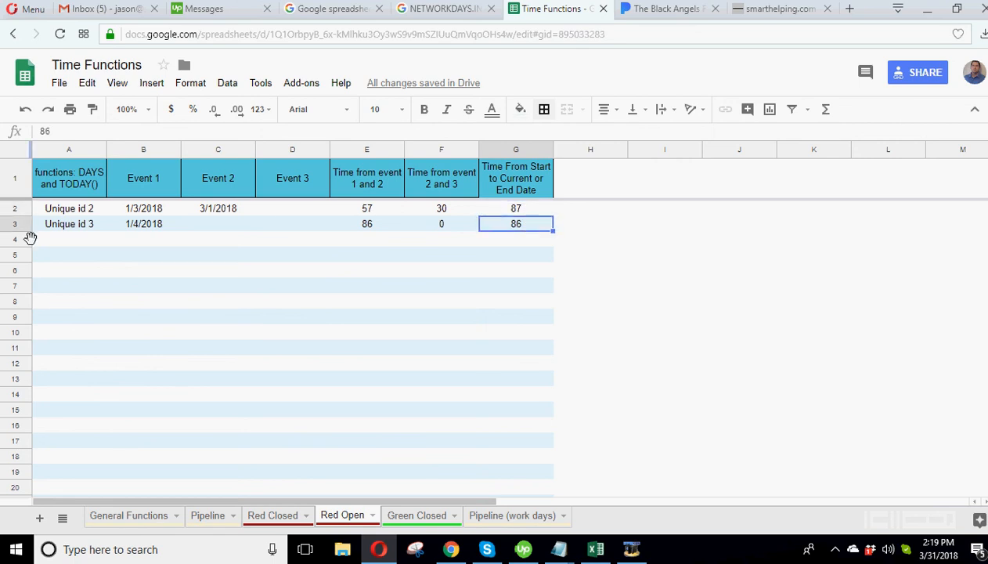
click(63, 211)
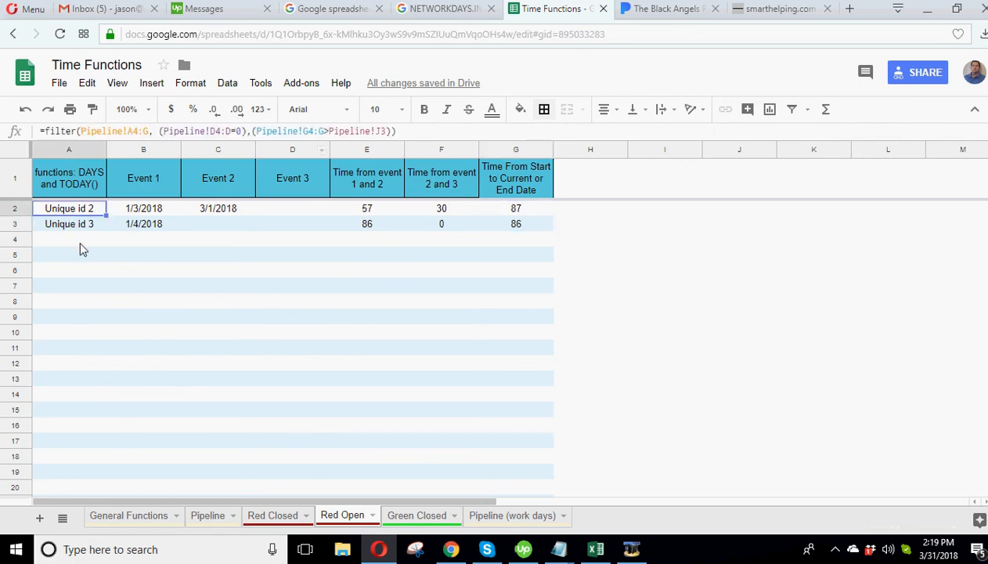
click(273, 518)
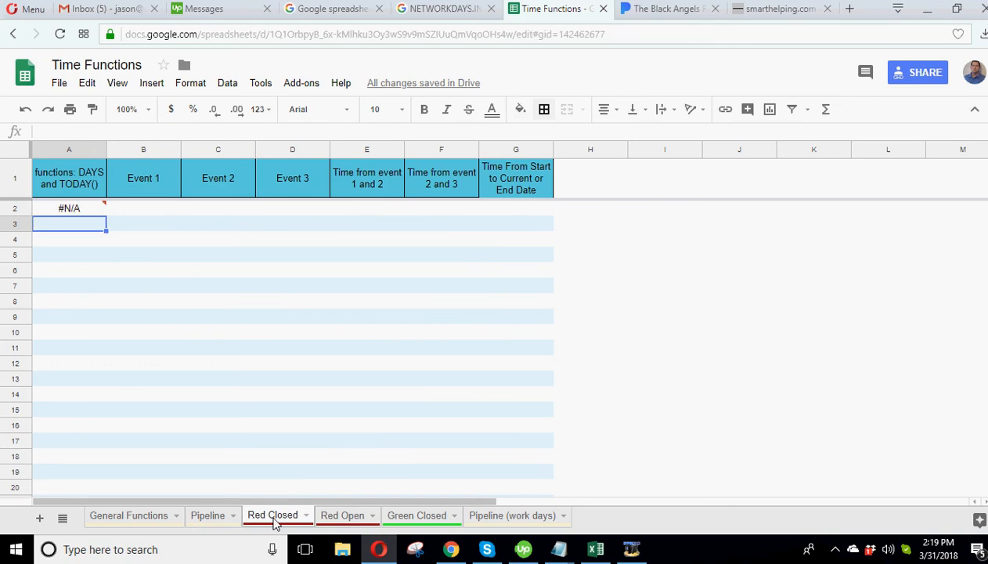
click(206, 516)
click(288, 256)
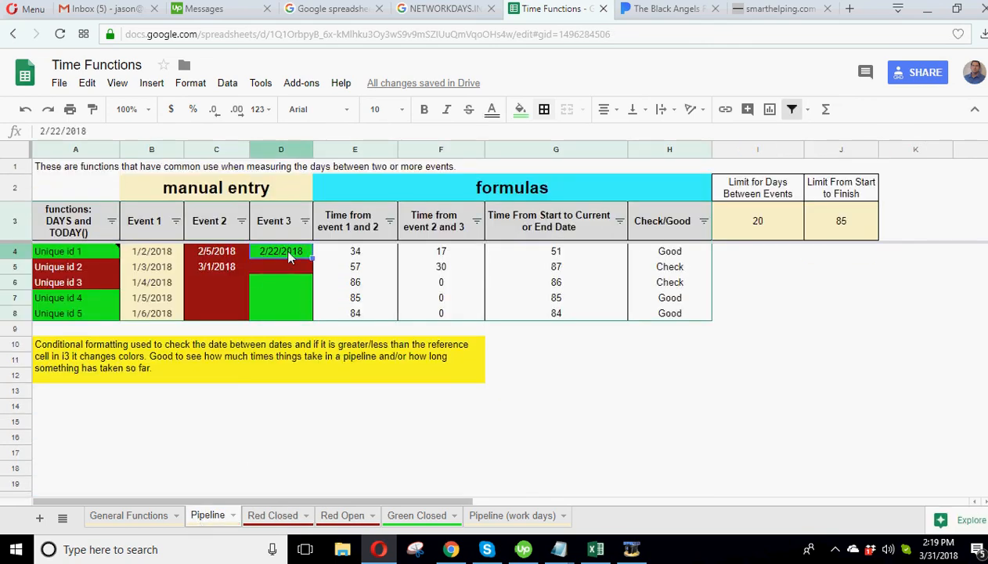
click(47, 132)
drag(47, 131, 29, 133)
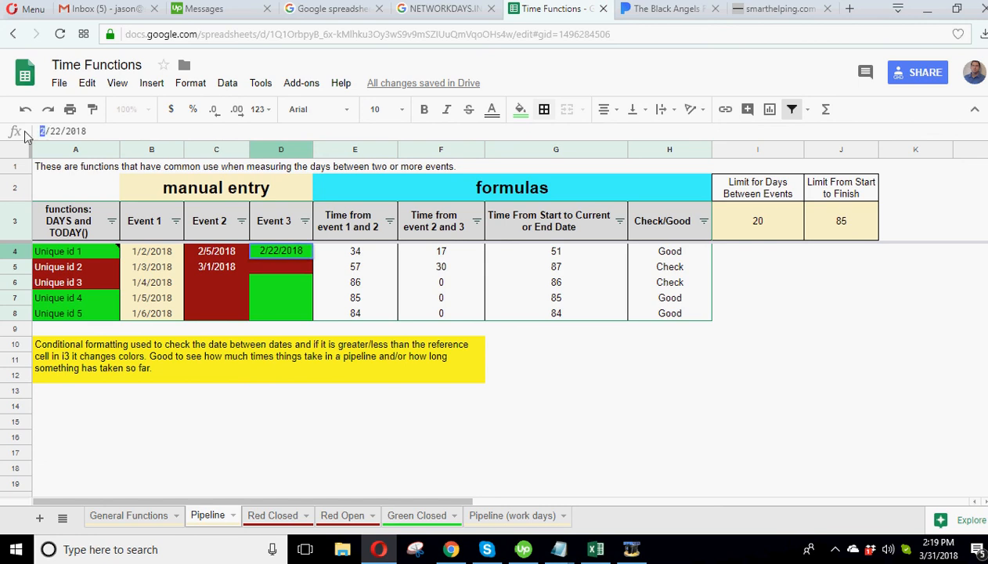
key(Escape)
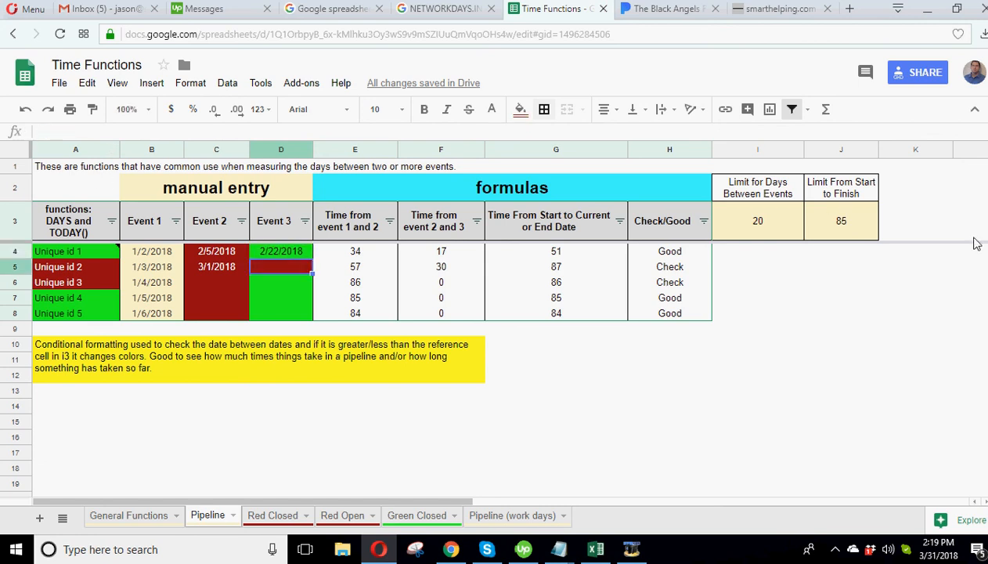
Set the Limit From Start to Finish in J3 to 40 and check the rows listed on Red Open and Red Closed
click(854, 227)
text(40)
key(Return)
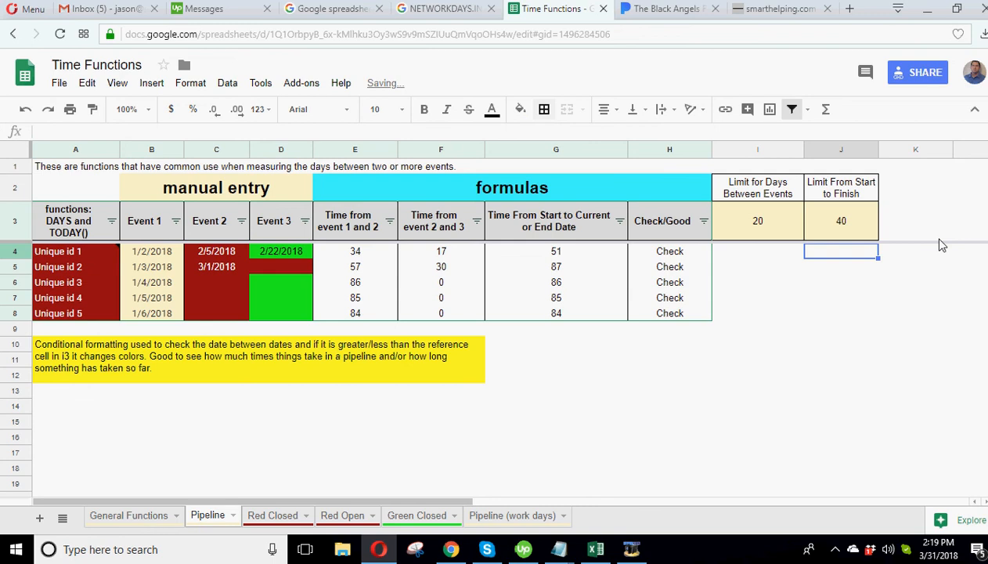
click(834, 227)
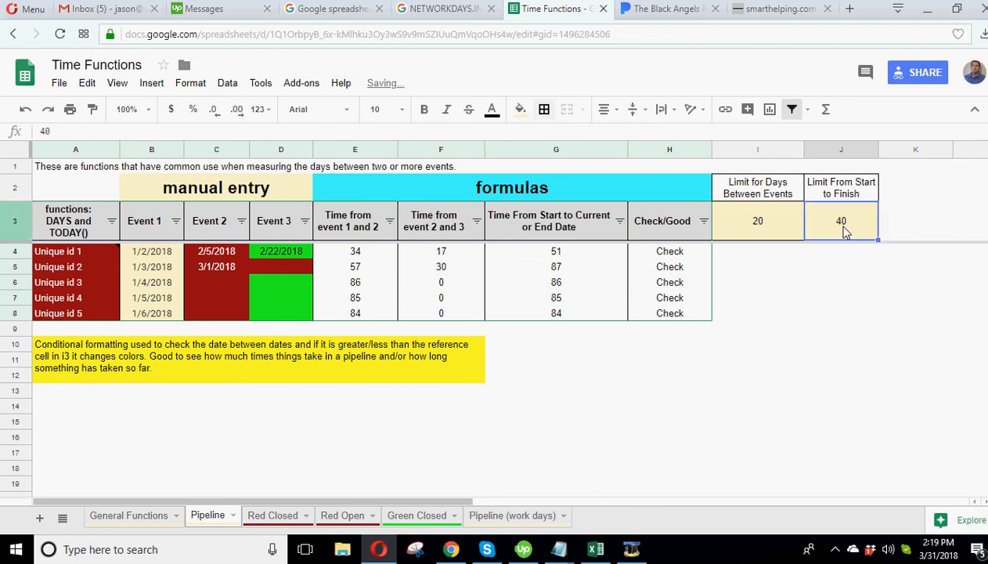
click(822, 325)
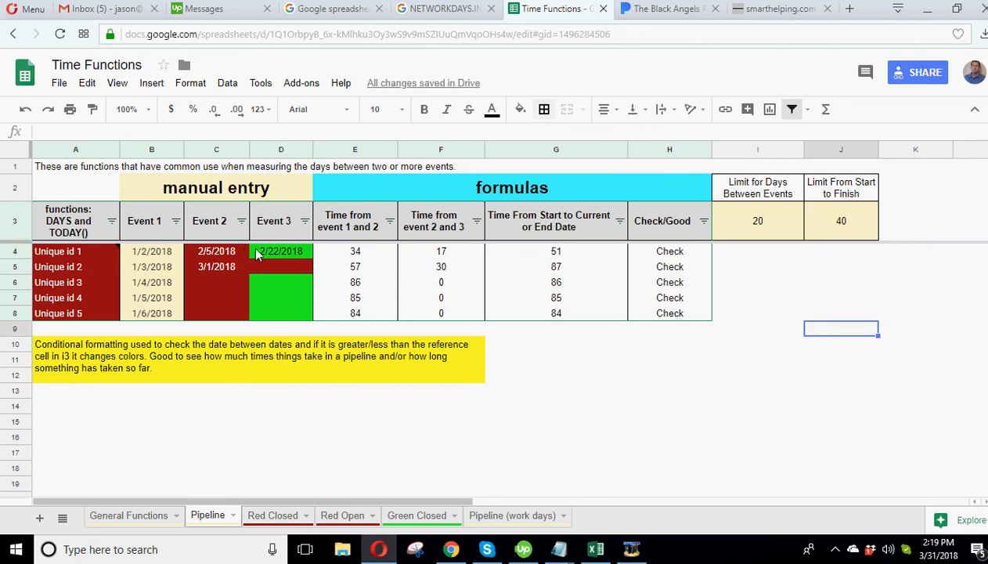
click(348, 517)
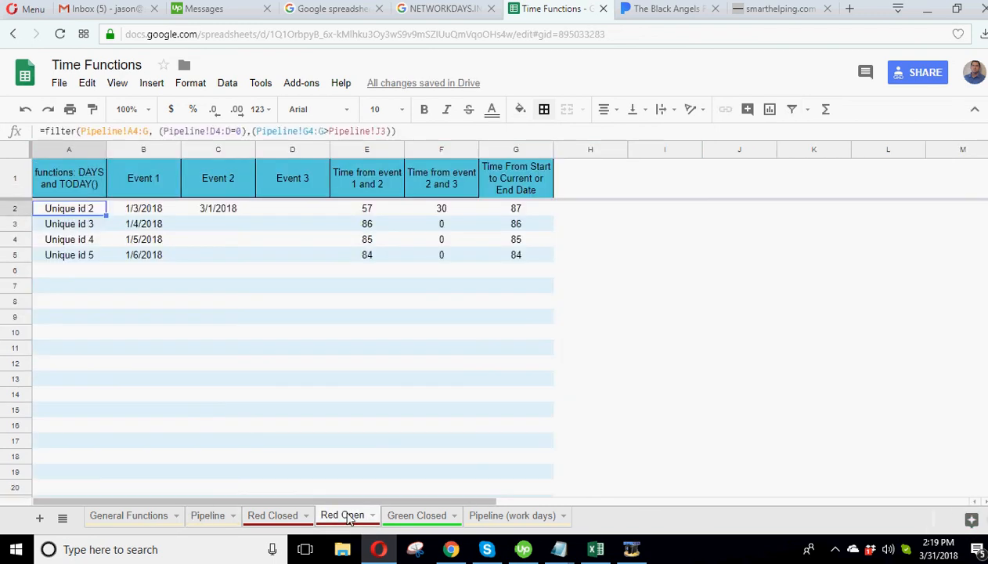
click(286, 515)
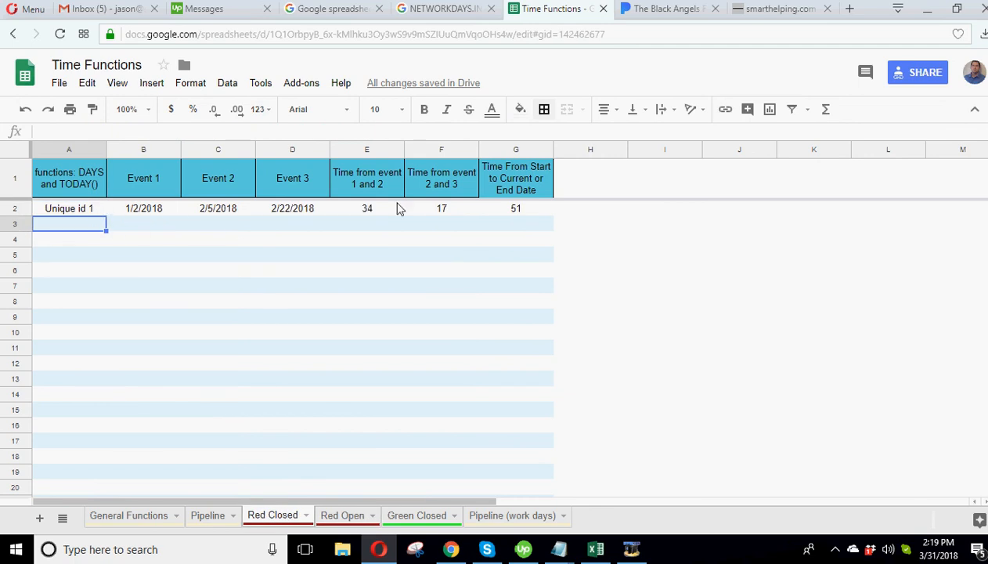
click(208, 515)
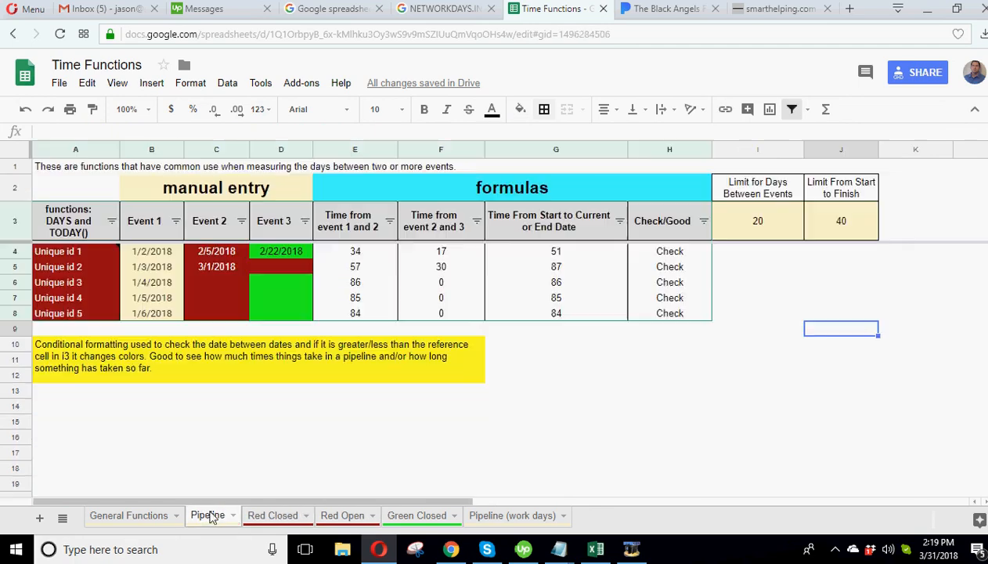
Enter 1/11/2018 as the Event 2 date of Unique id 5 in C8
click(83, 317)
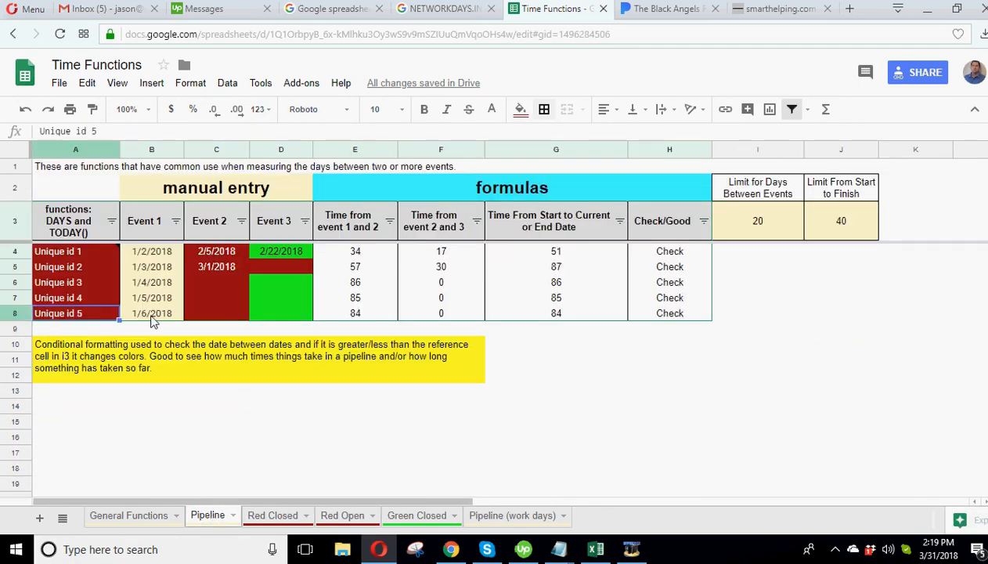
click(230, 317)
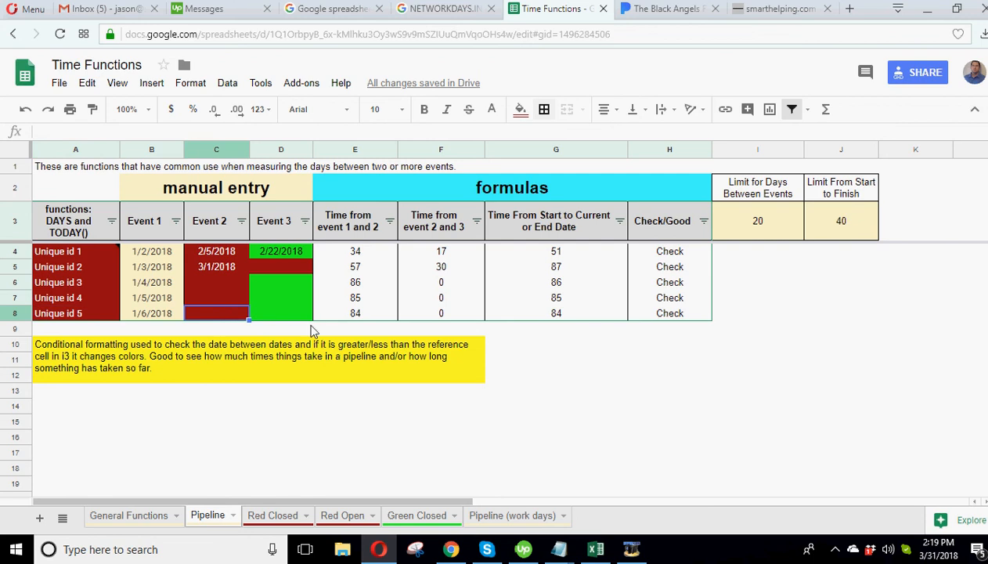
text(1/5/)
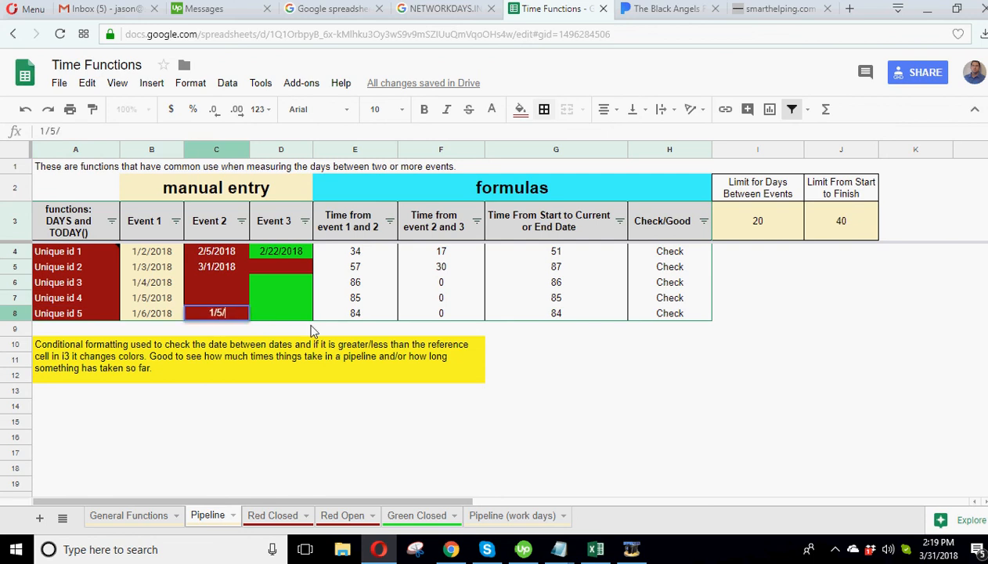
key(BackSpace)
key(BackSpace)
text(11/2018)
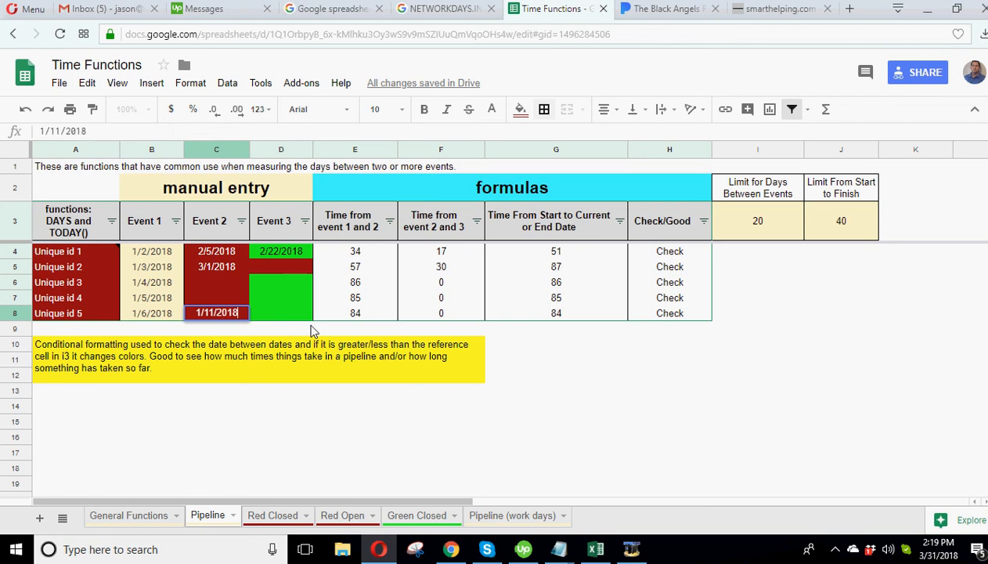
key(Tab)
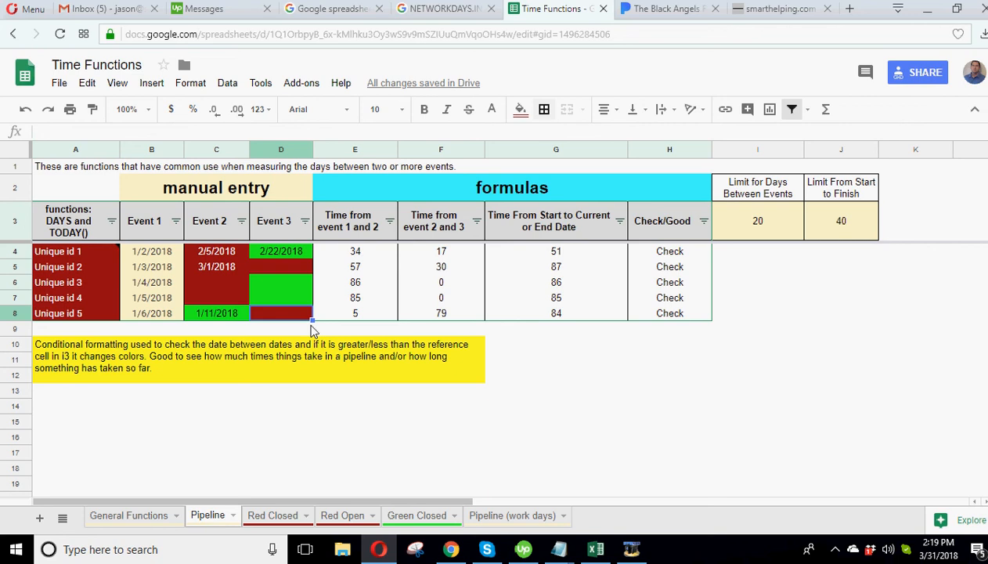
Enter 3/11/2018 as the Event 3 date of Unique id 5 in D8 and check its row on the Red Closed sheet
text(3)
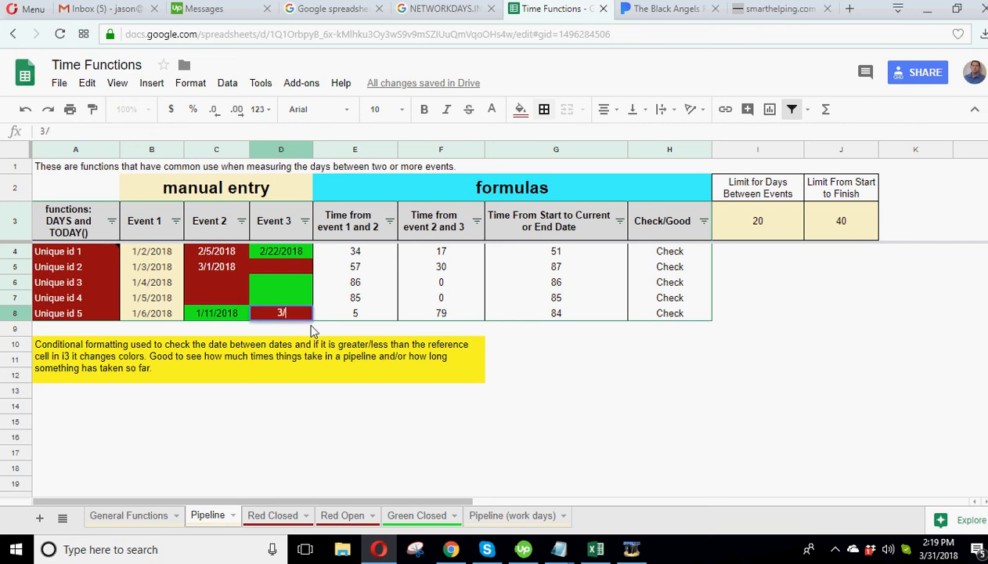
text(/11/2018)
key(Return)
click(557, 316)
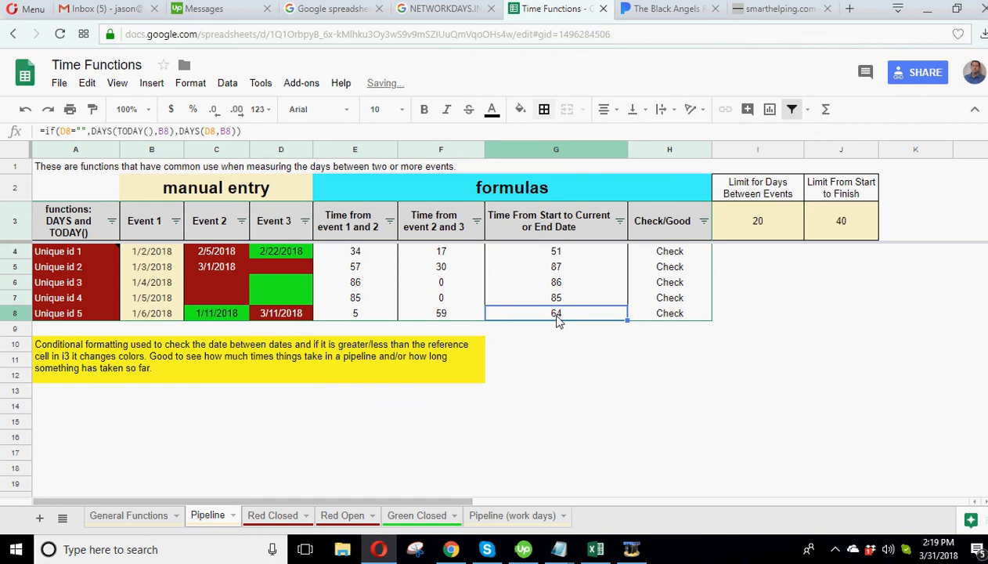
click(814, 217)
click(781, 378)
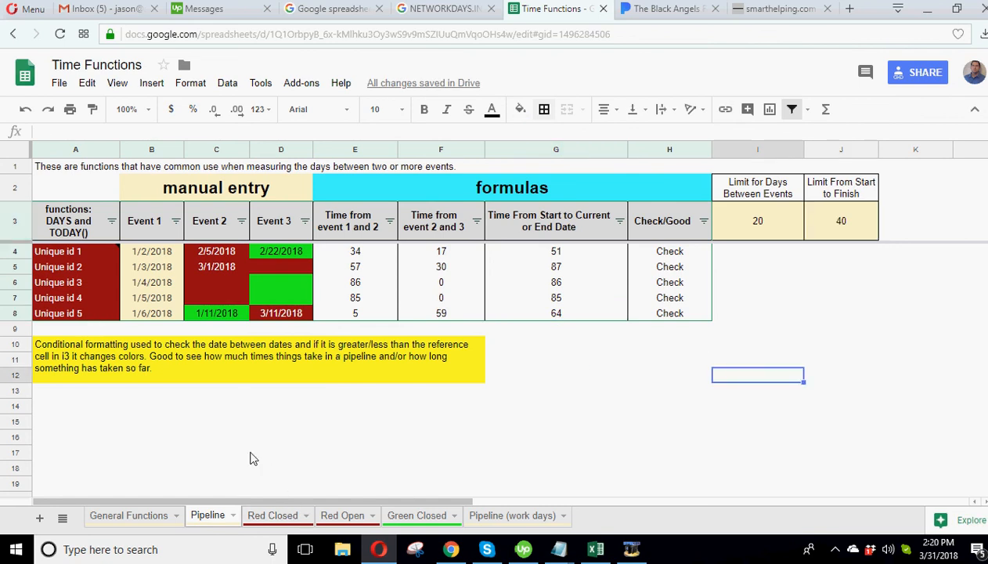
click(273, 515)
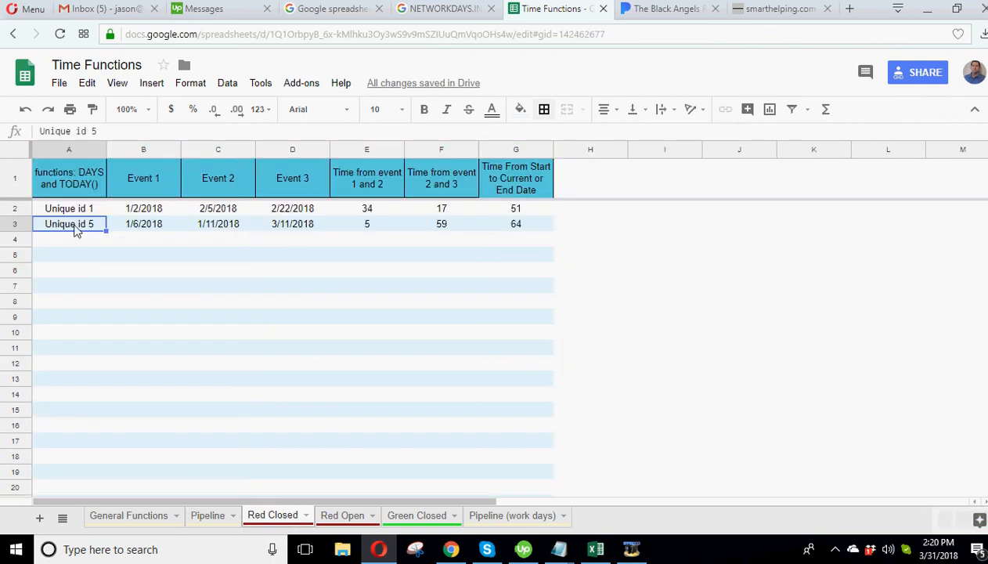
click(132, 224)
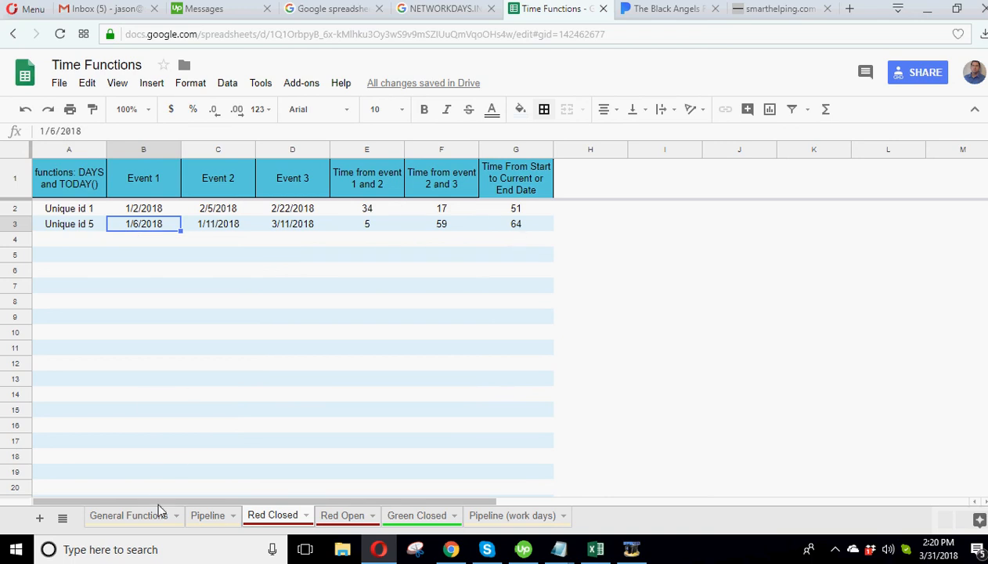
click(207, 515)
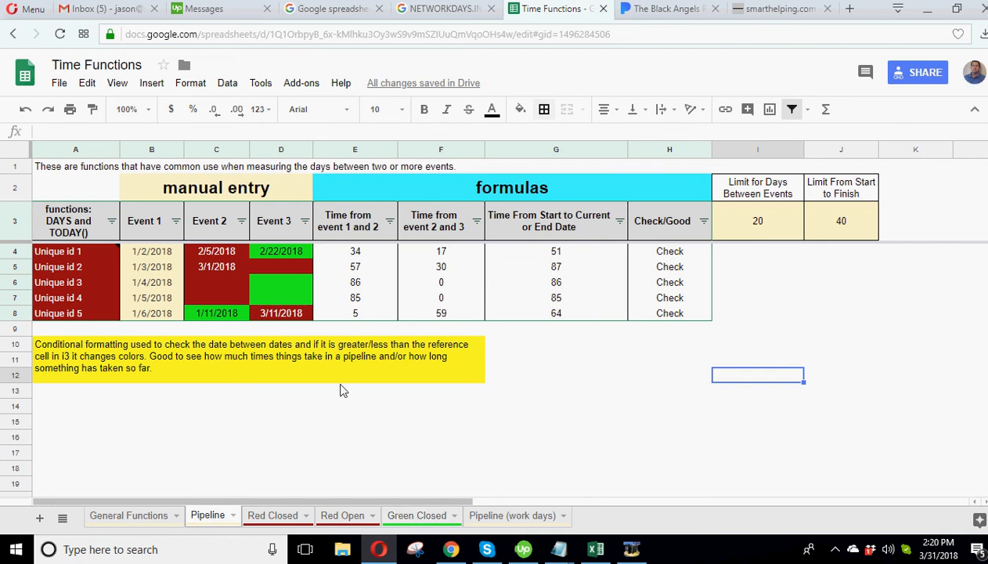
Check the Green Closed sheet and enter 1/19/2018 as the Event 2 date of Unique id 3 in C6 on the Pipeline sheet
click(415, 516)
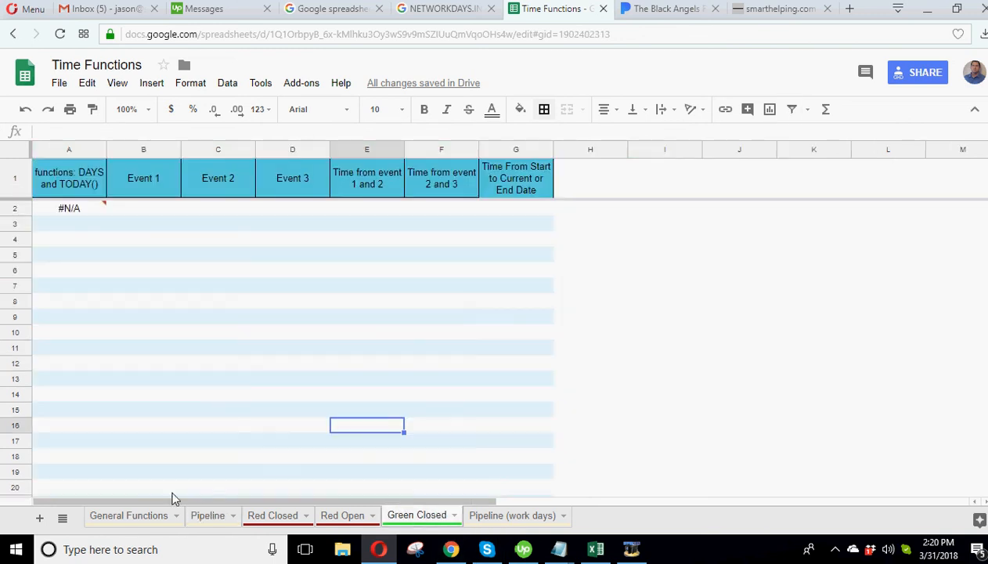
click(150, 516)
click(205, 516)
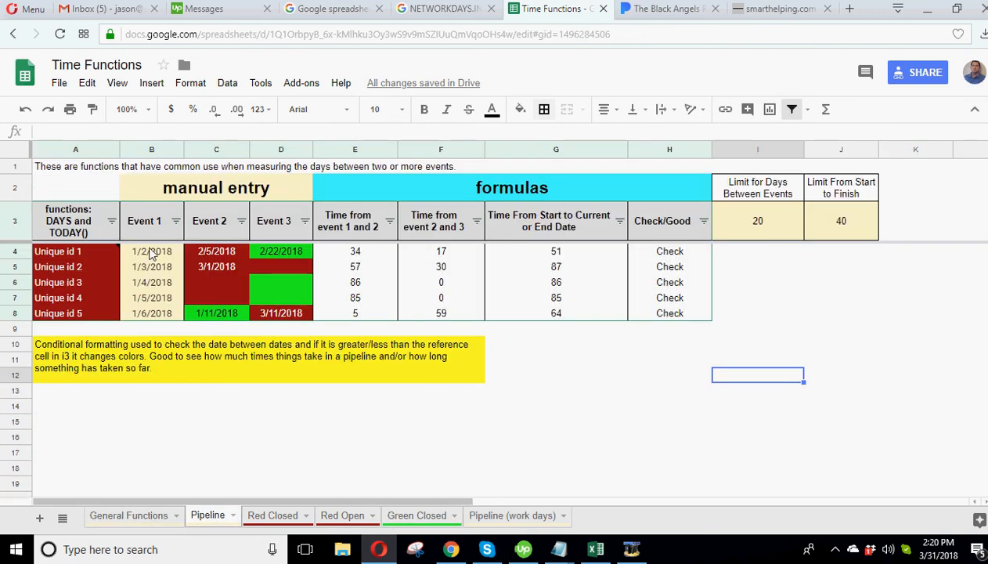
click(206, 288)
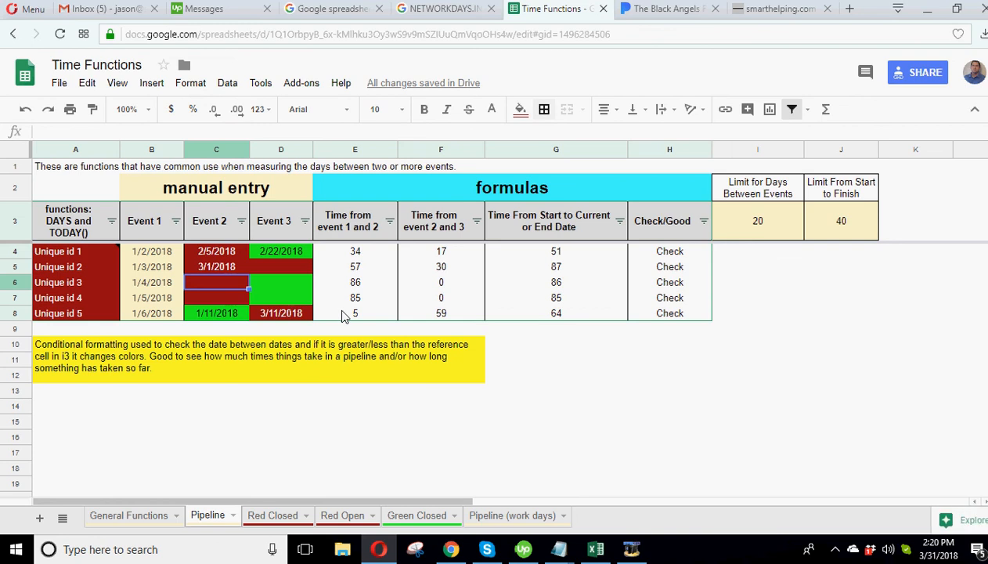
text(1/1)
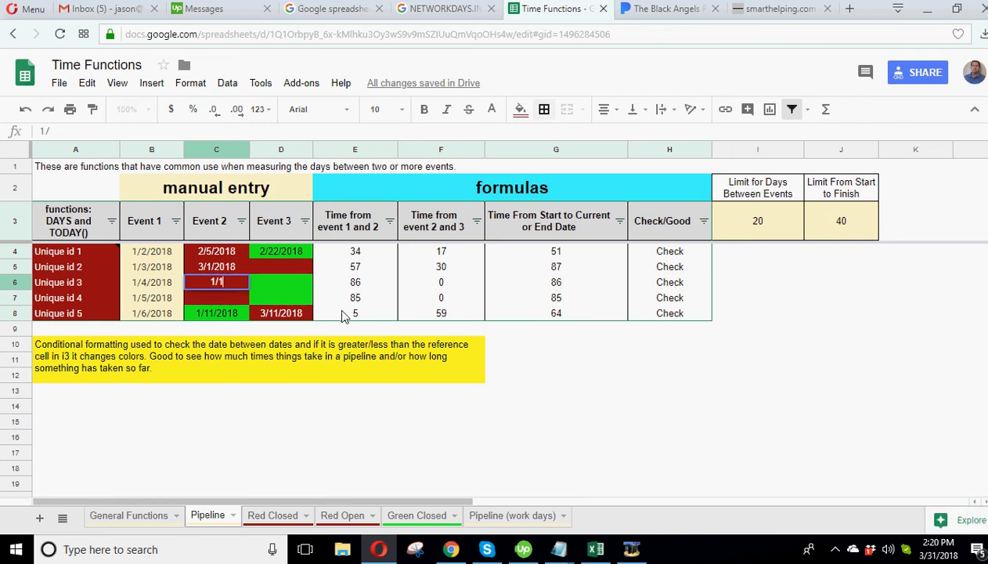
text(9/2018)
key(Return)
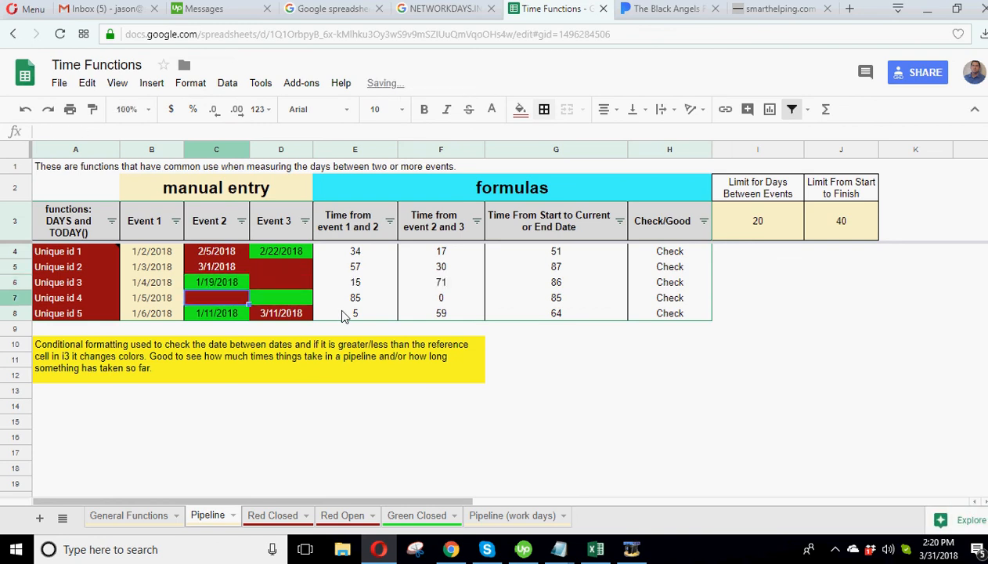
key(Up)
key(Right)
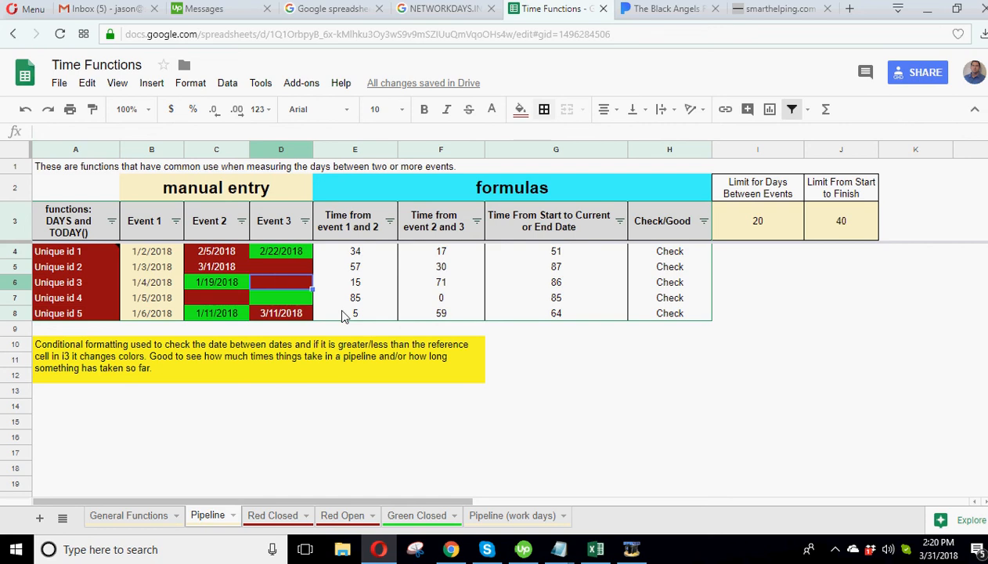
Enter 1/25/2018 as the Event 3 date of Unique id 3 in D6 on the Pipeline sheet
text(1/25/2018)
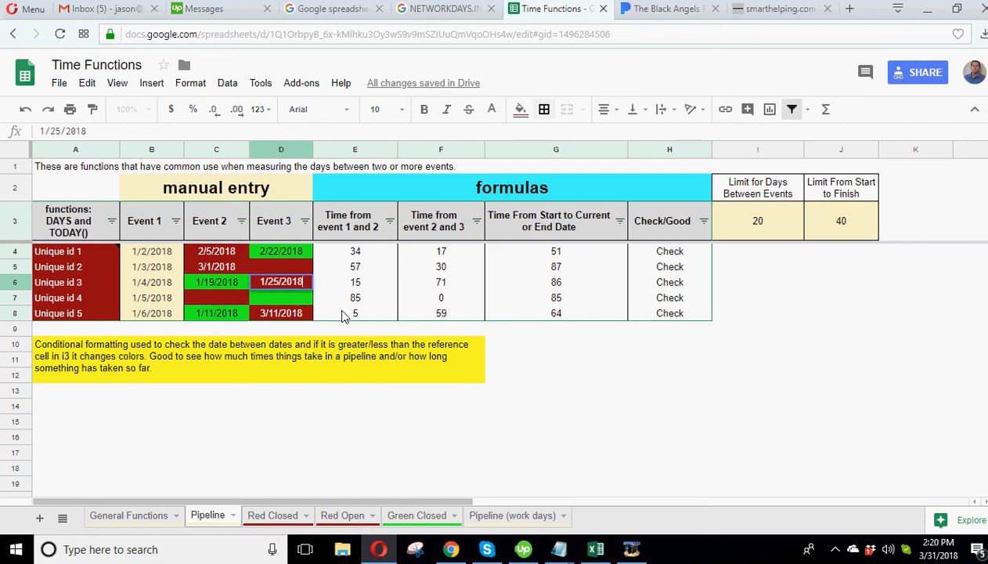
key(Return)
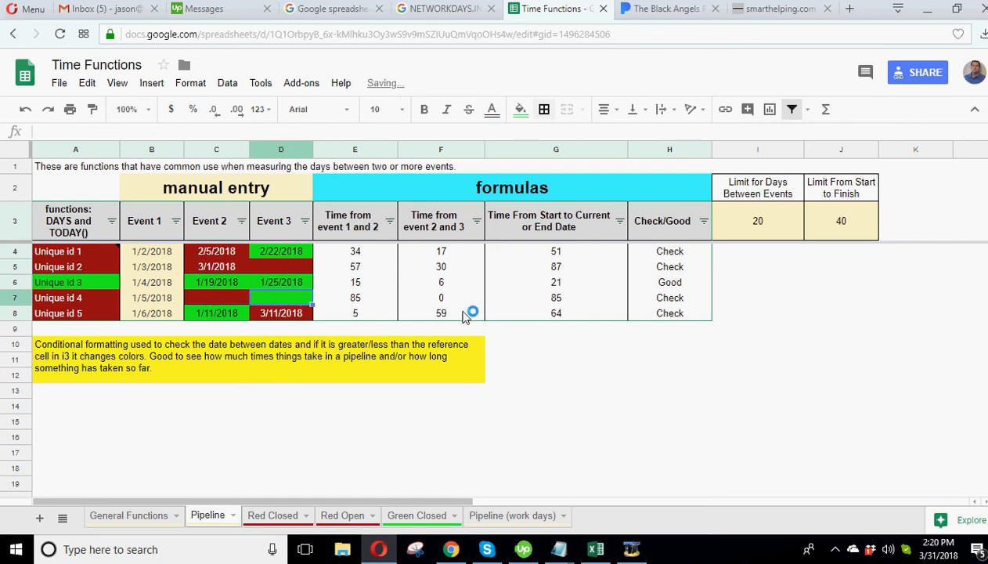
click(552, 282)
click(85, 283)
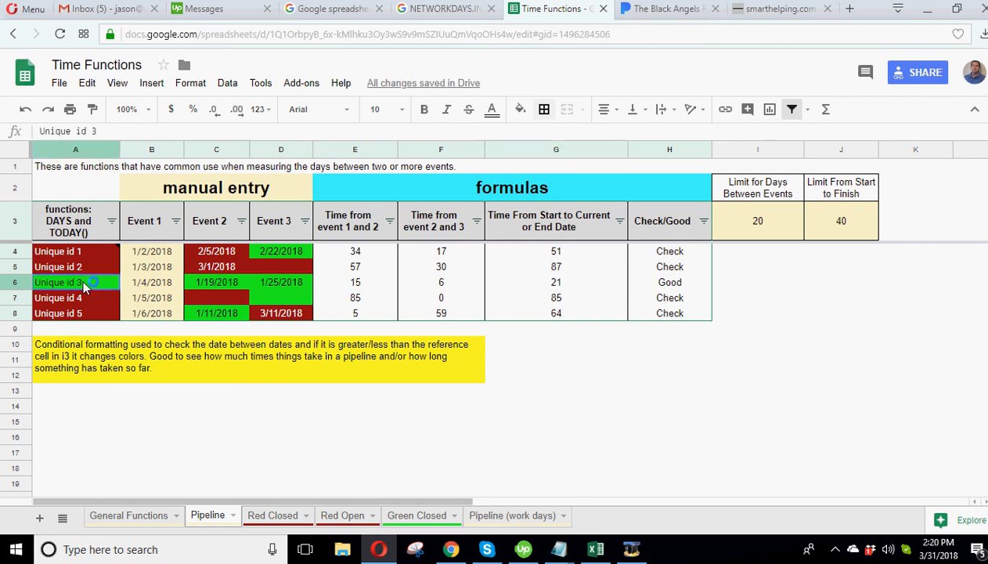
Check the Unique id 3 row and its filter formula in A2 on the Green Closed sheet, then return to Pipeline
click(416, 522)
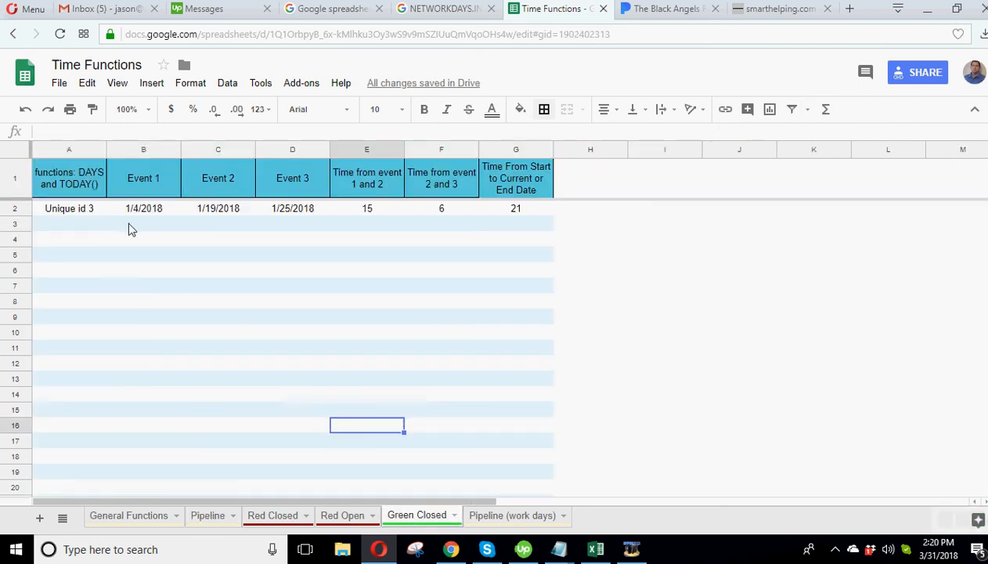
click(72, 210)
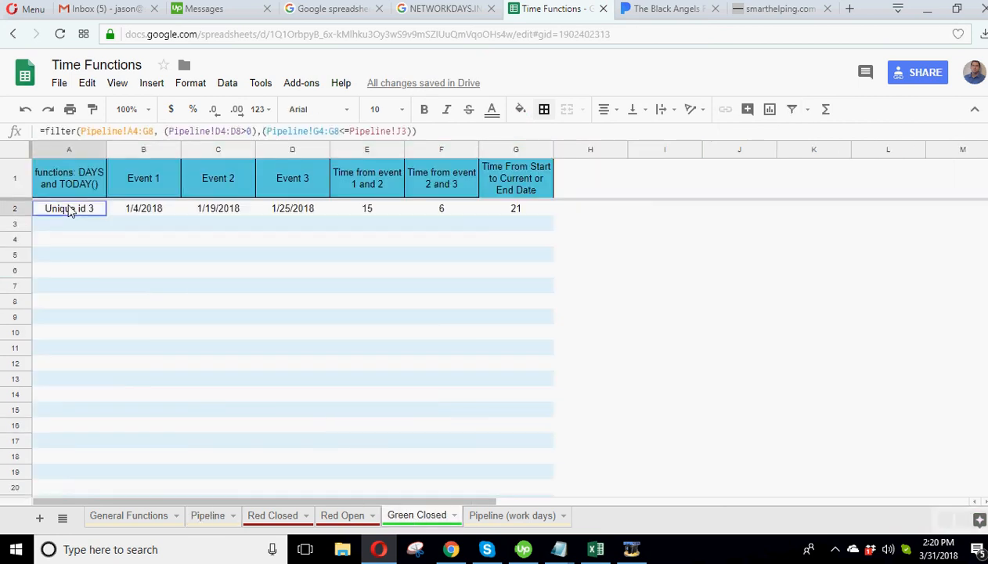
click(173, 274)
drag(68, 210, 405, 212)
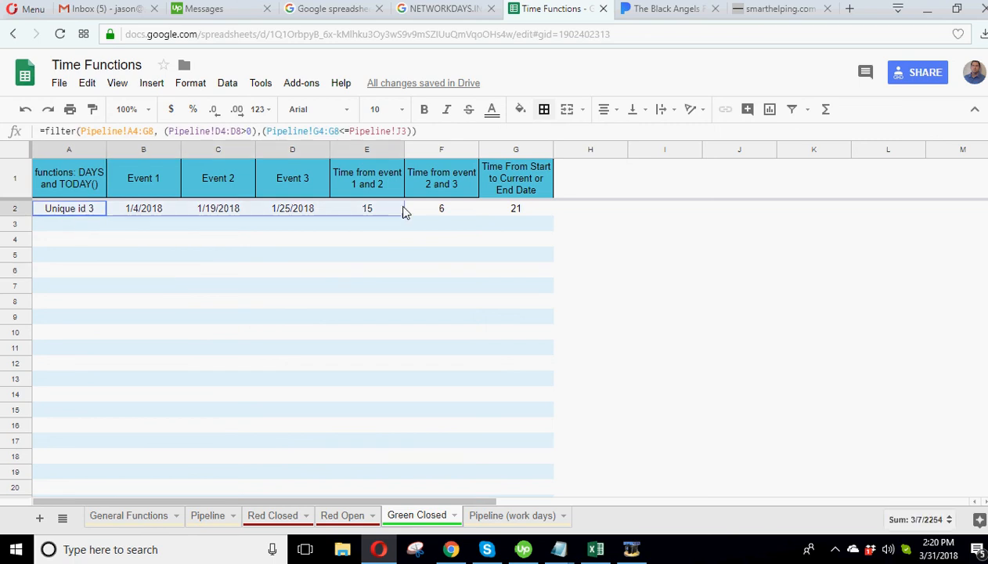
click(211, 516)
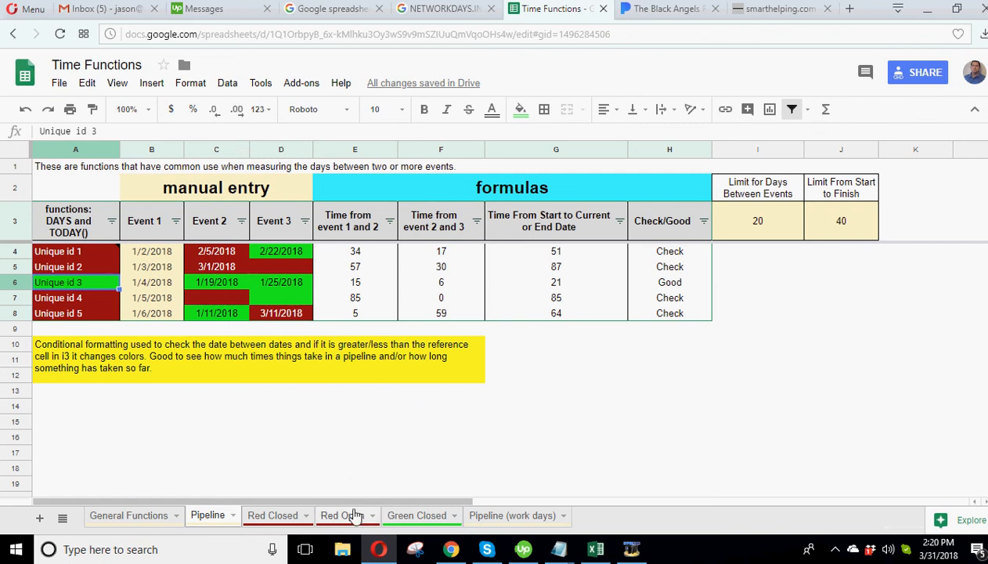
Apply all borders to the Time From Start to Current or End Date header in G1 of Green Closed
click(419, 515)
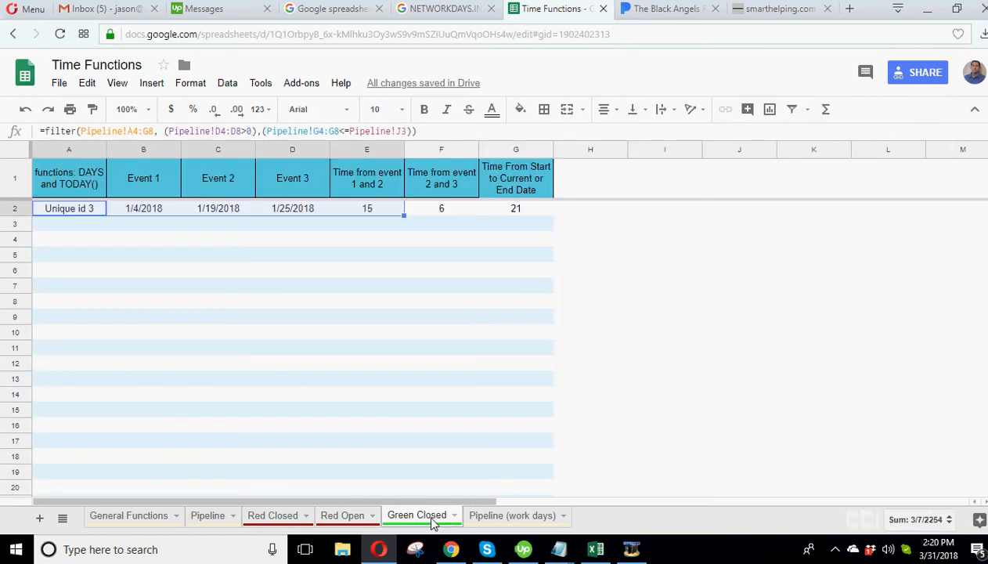
click(571, 186)
click(528, 186)
click(545, 108)
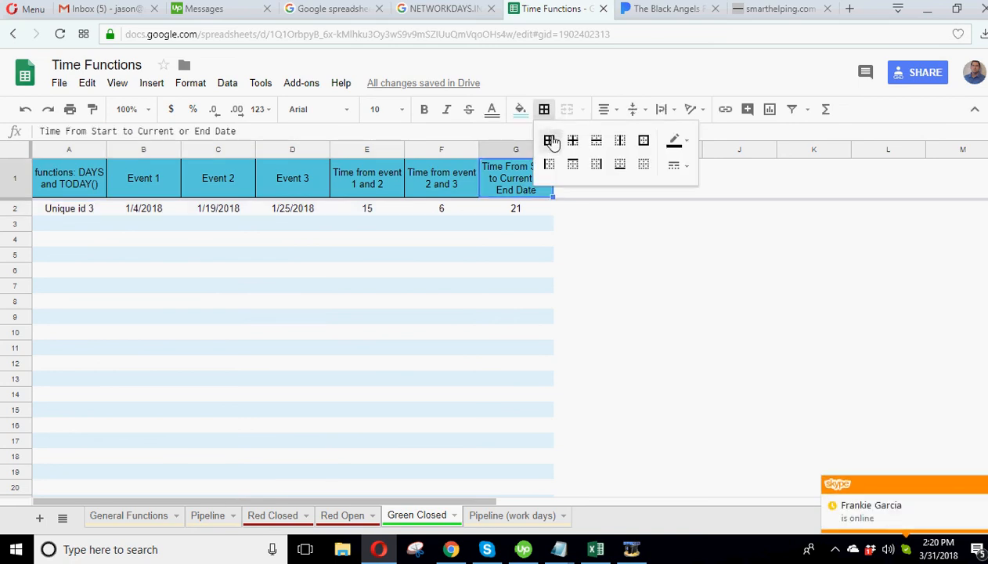
click(551, 141)
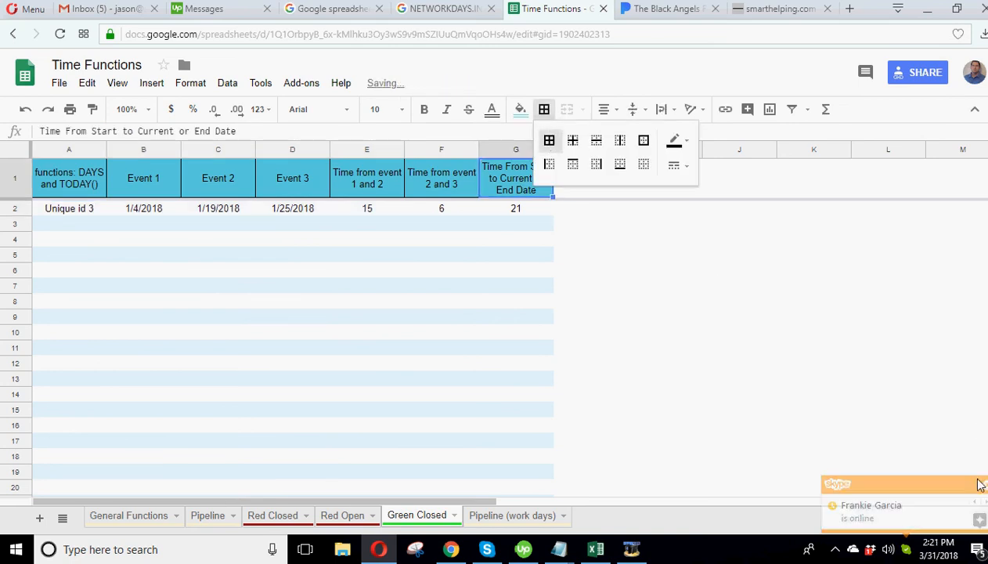
click(815, 364)
drag(578, 191, 583, 479)
drag(592, 211, 593, 354)
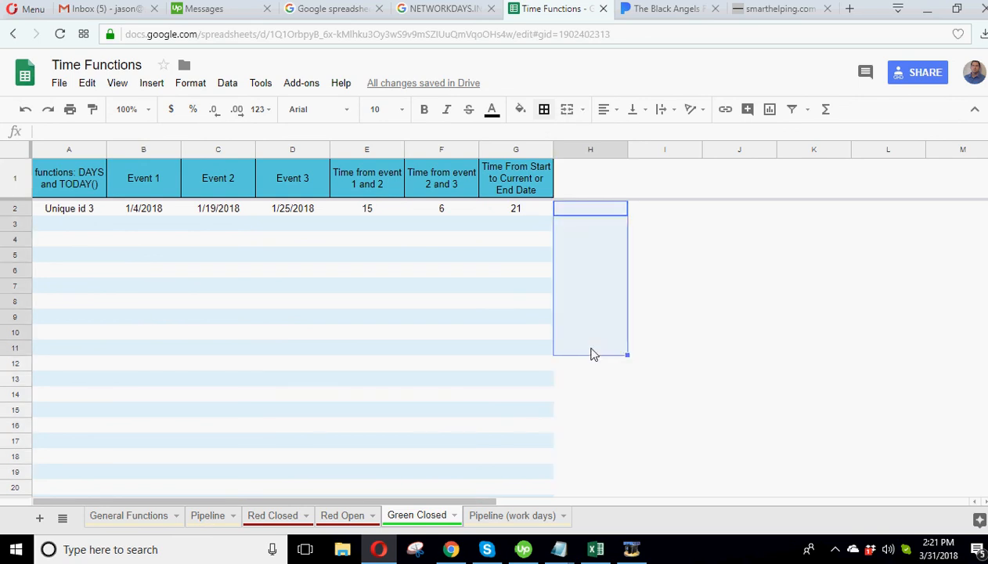
click(593, 305)
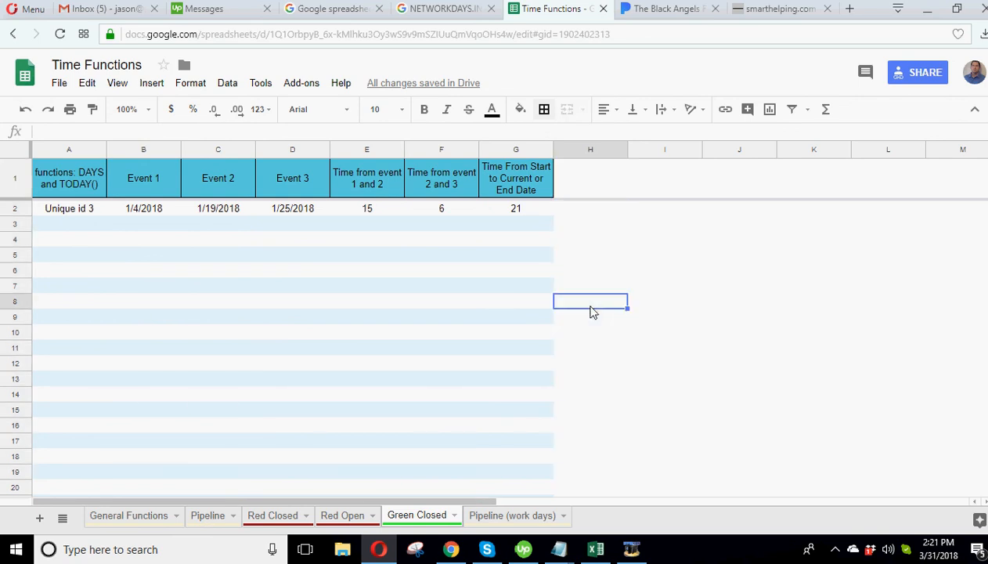
click(593, 210)
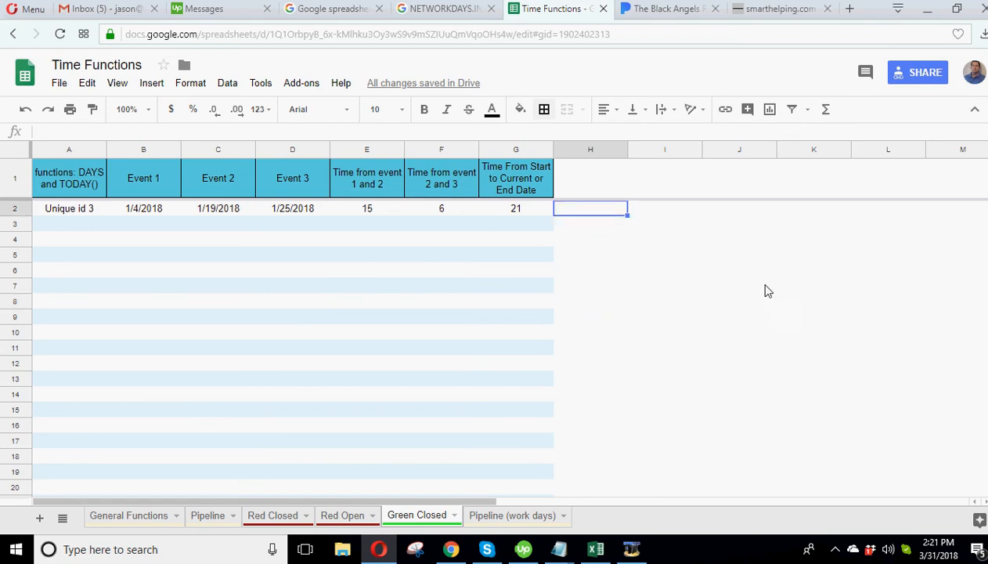
drag(654, 223, 794, 229)
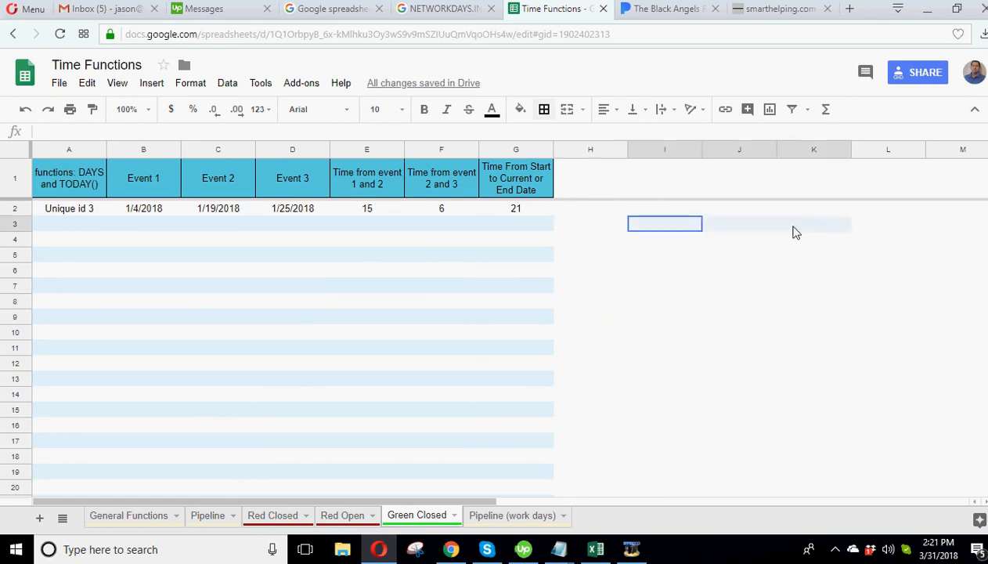
click(675, 272)
click(749, 292)
click(829, 334)
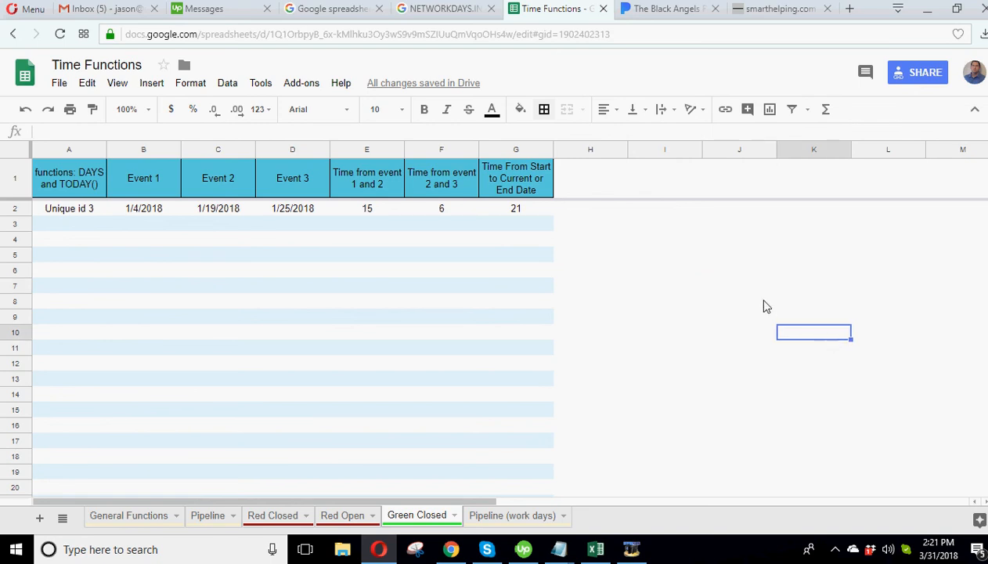
click(757, 302)
click(633, 244)
click(568, 210)
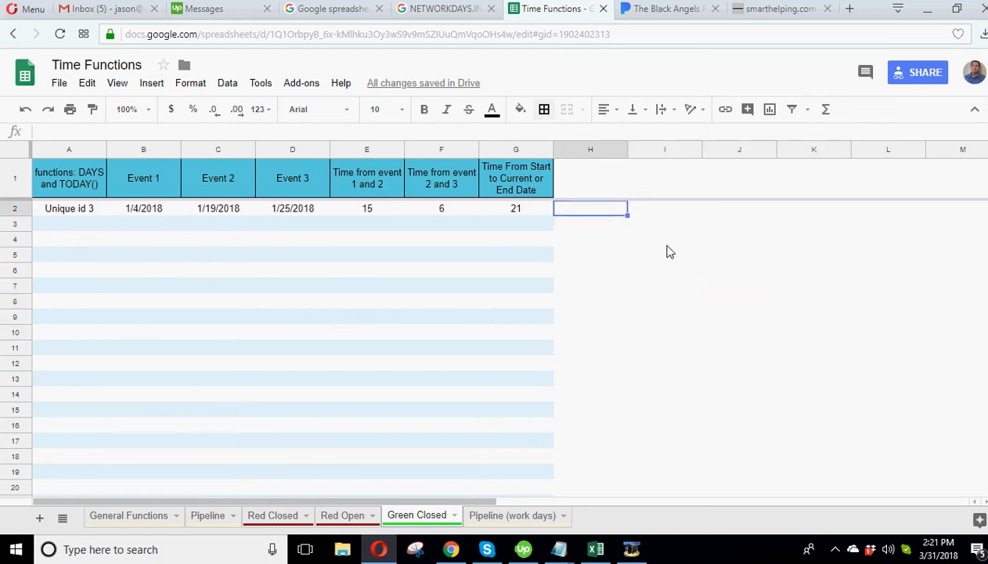
click(639, 232)
drag(78, 209, 533, 330)
click(259, 259)
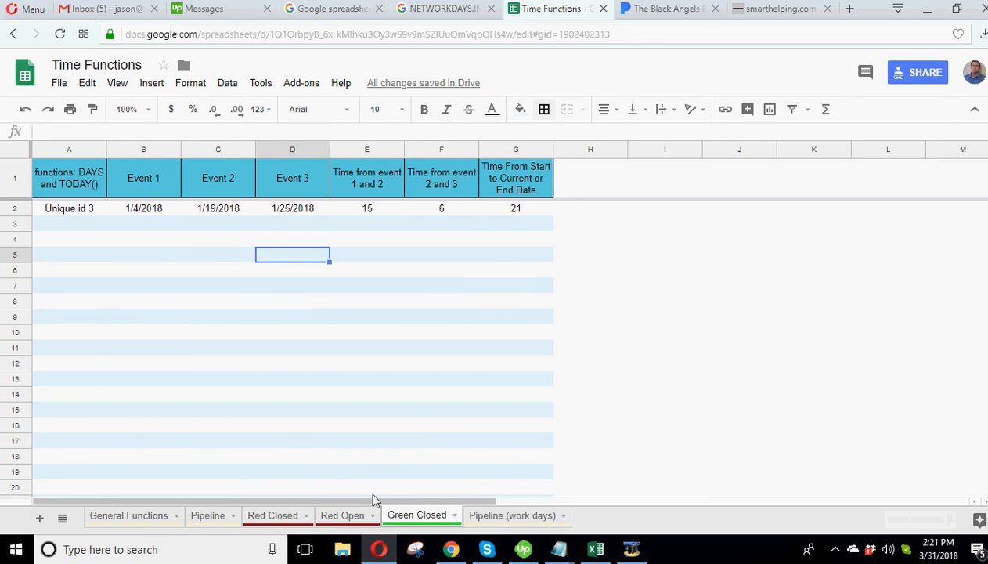
Compare the Pipeline sheet with Pipeline (work days) and view the working-day formula for Unique id 1 in E4
click(225, 517)
click(623, 426)
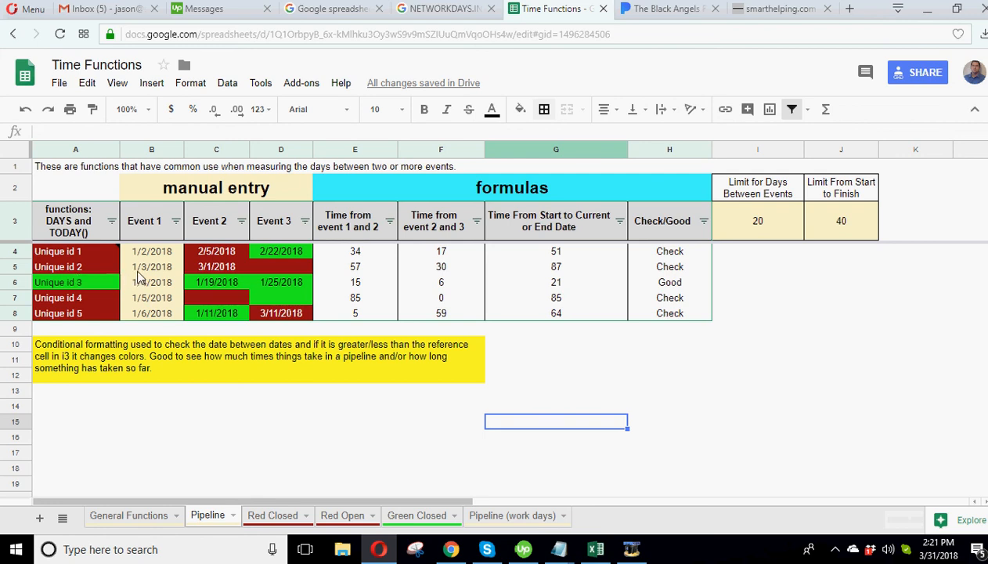
click(154, 252)
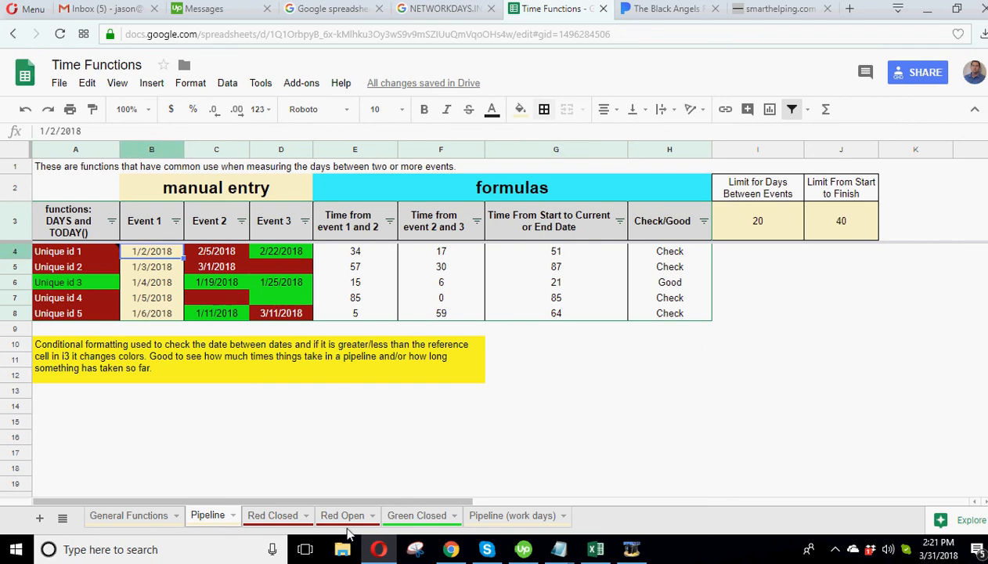
click(501, 517)
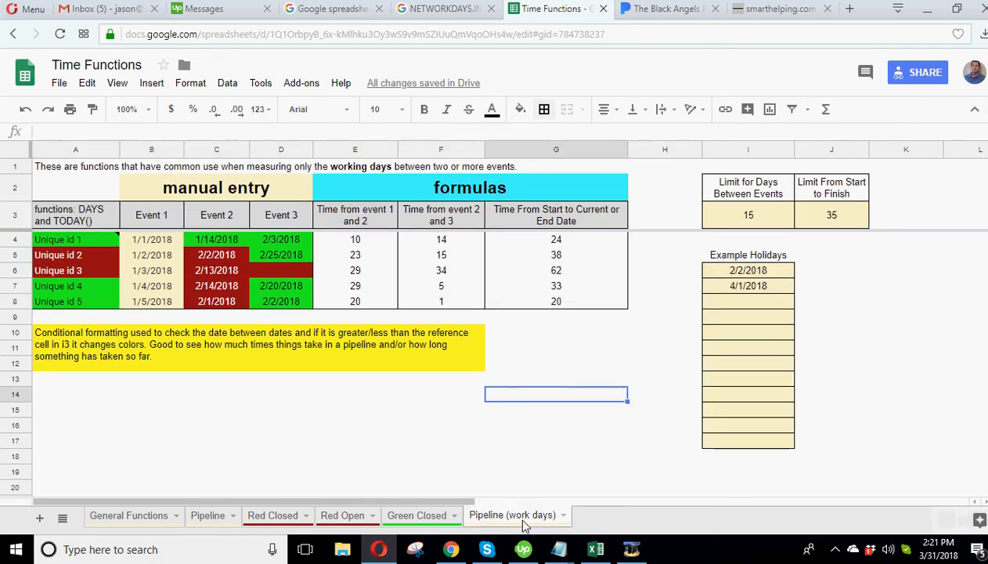
click(264, 441)
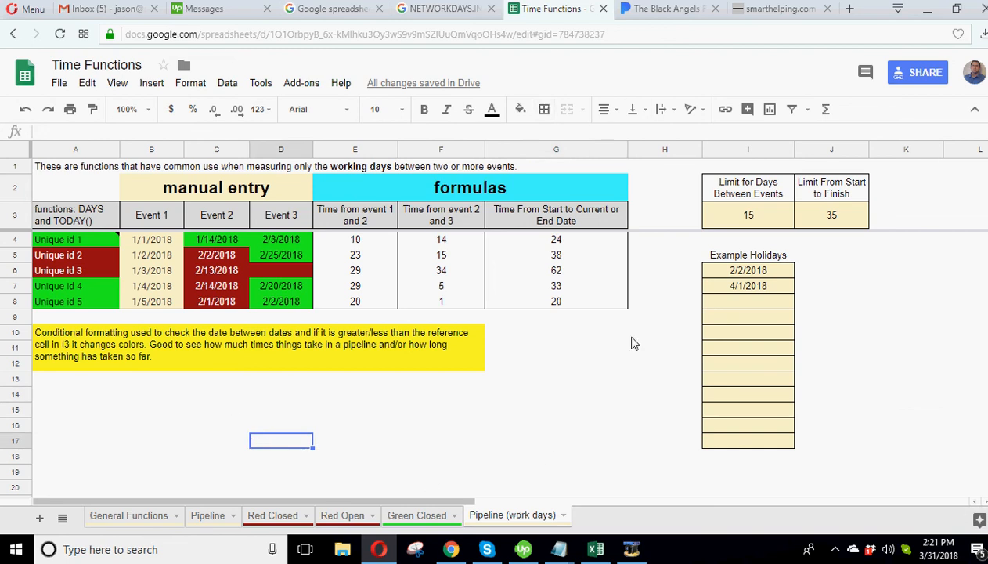
click(205, 516)
click(517, 515)
click(355, 240)
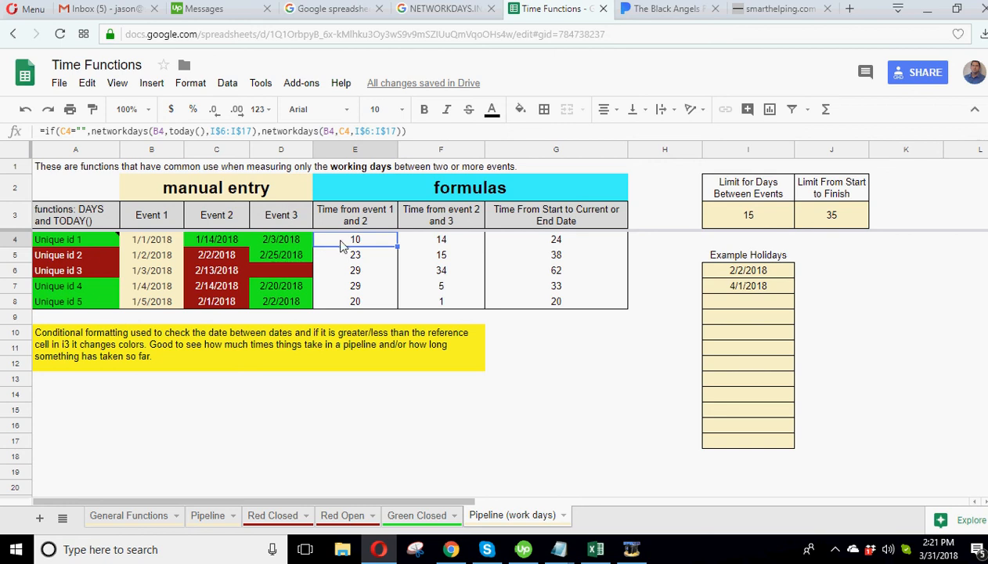
Review the NETWORKDAYS.INTL number method note in H7 of General Functions and return to Pipeline (work days)
click(147, 513)
click(834, 304)
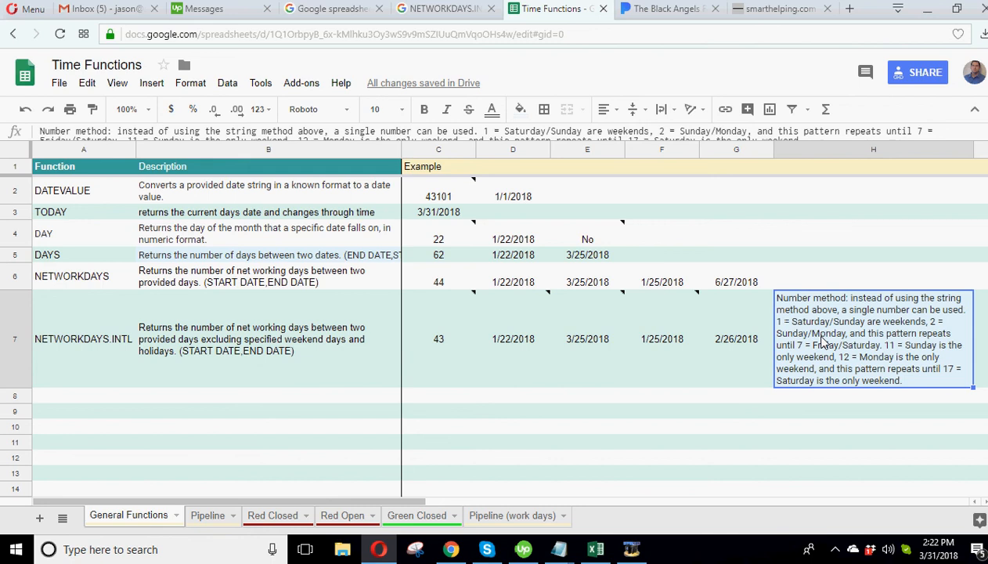
click(504, 519)
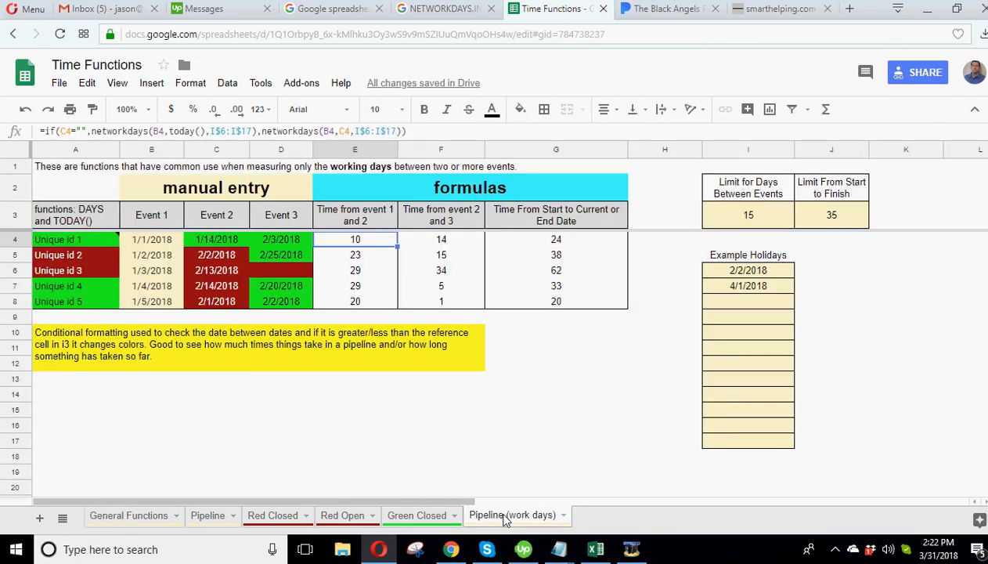
Examine the Example Holidays range I6:I17 and the formula in E4 that references it
click(740, 274)
shift+click(750, 443)
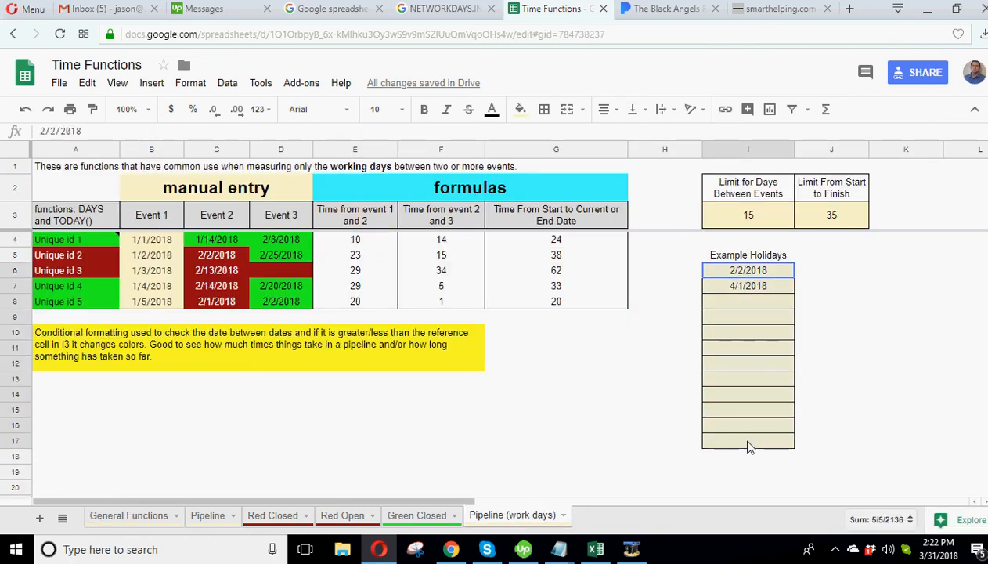
drag(753, 272, 744, 440)
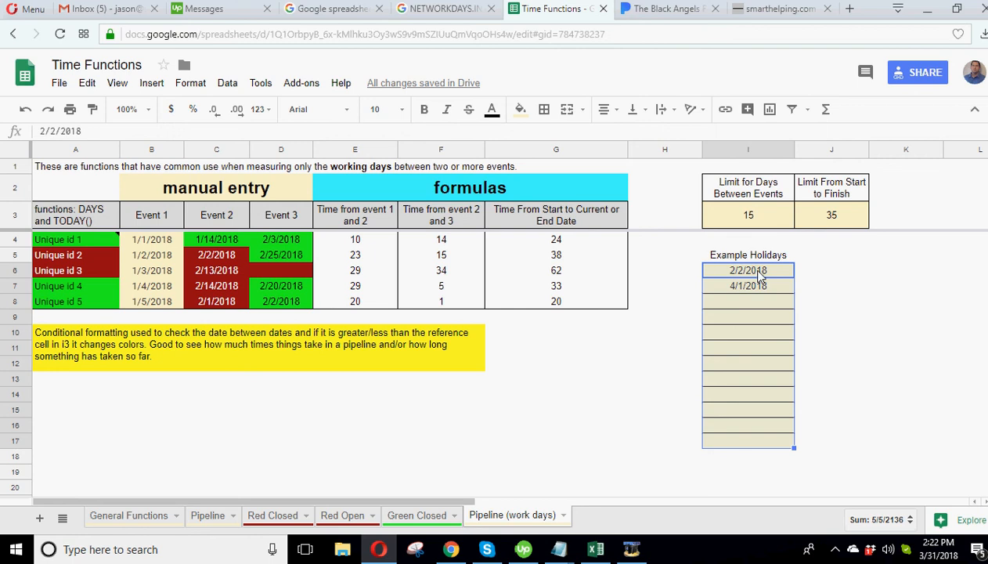
drag(758, 276, 756, 440)
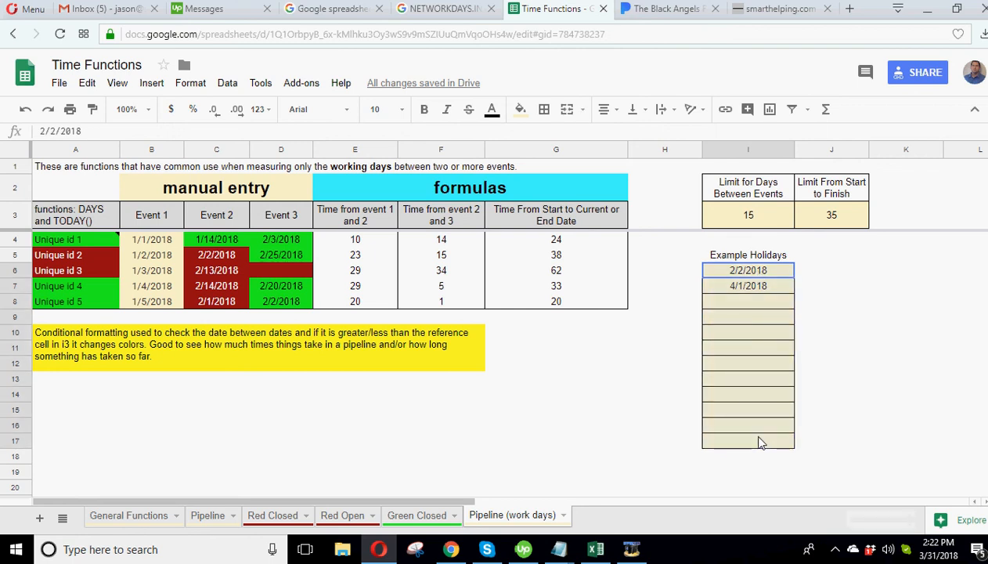
click(363, 246)
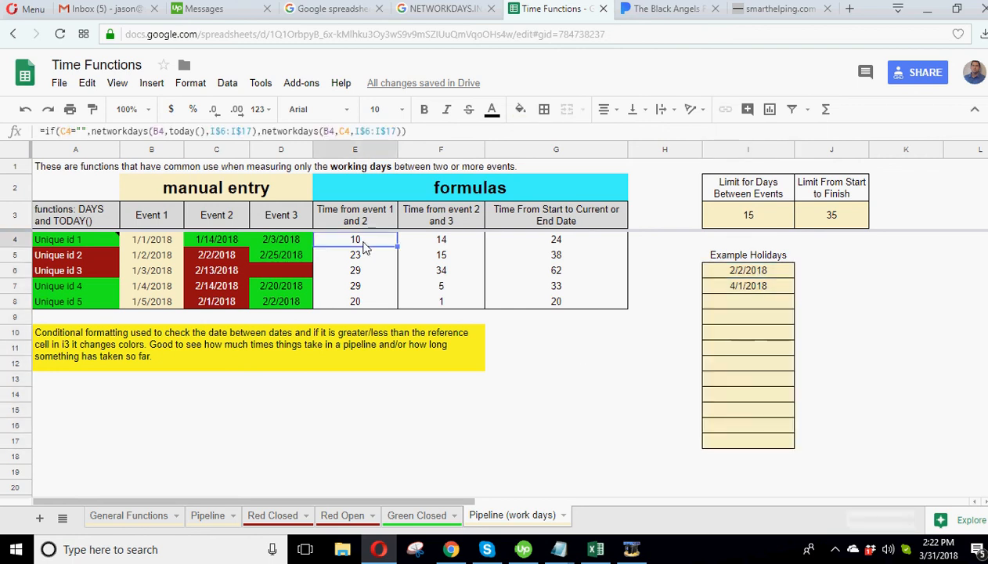
Clear the first example holiday in I6 to check its effect on the working-day counts, and undo the deletion
click(758, 270)
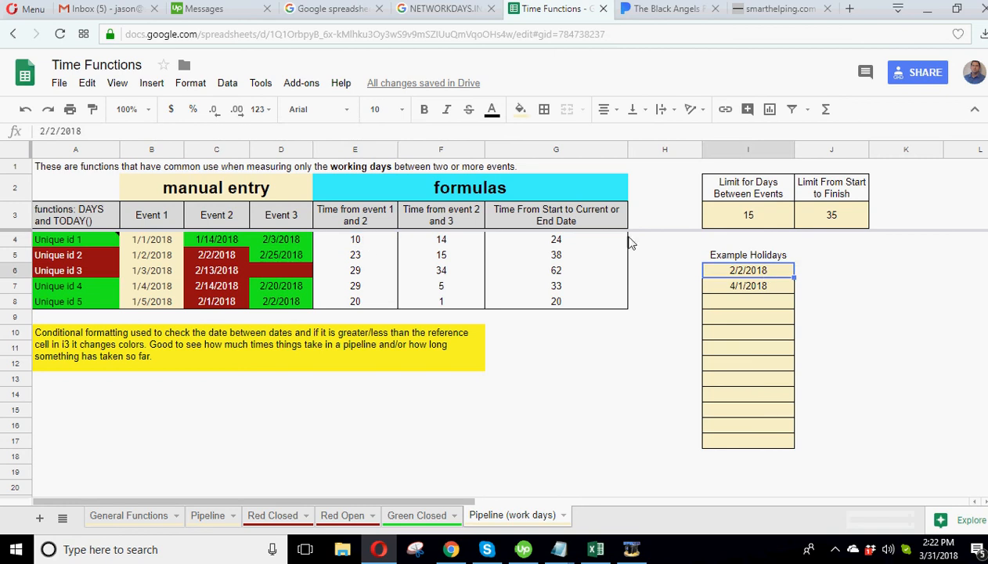
key(Delete)
key(Down)
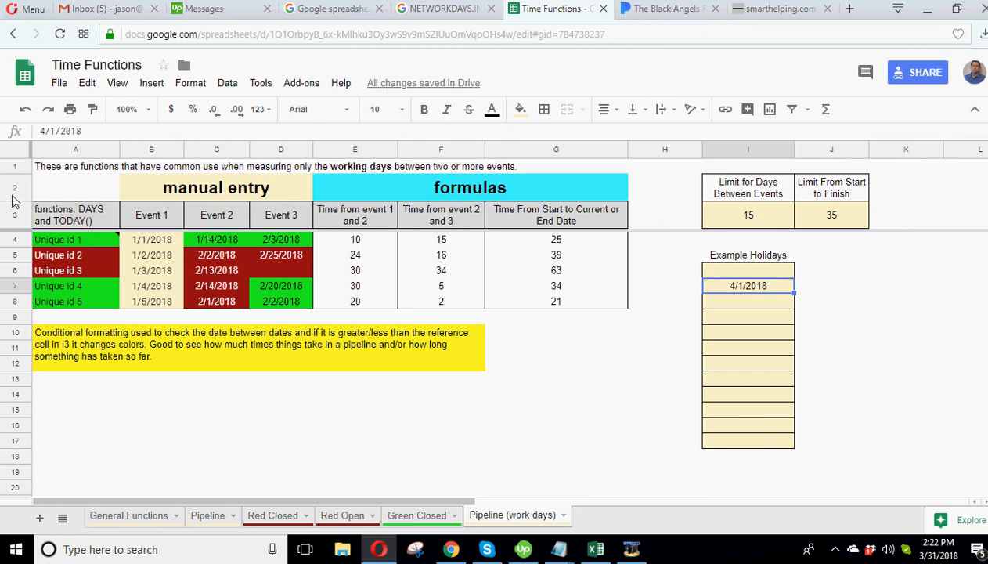
click(26, 111)
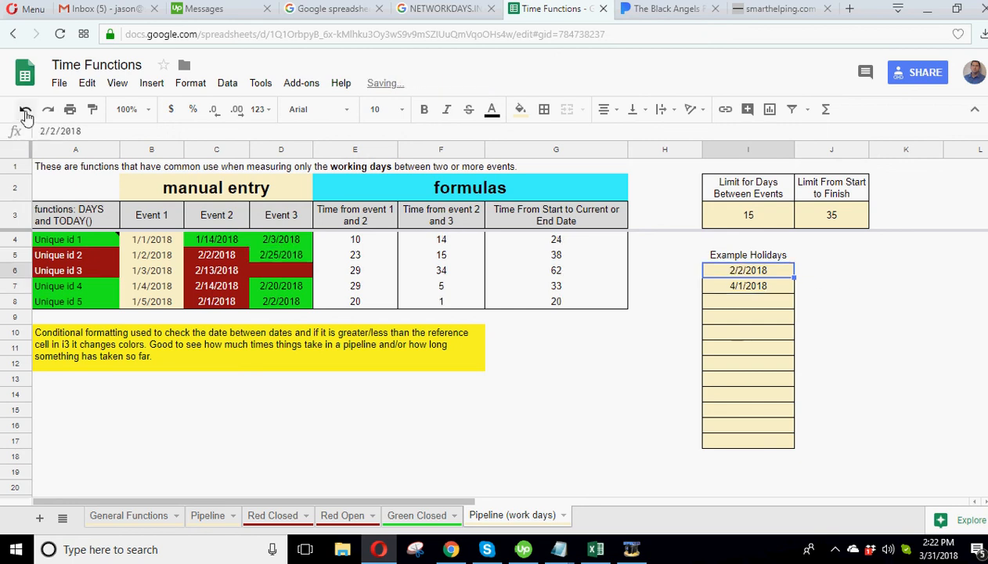
Inspect the NETWORKDAYS formulas in E4 and F4 and the first example holiday they reference in I6
double_click(356, 239)
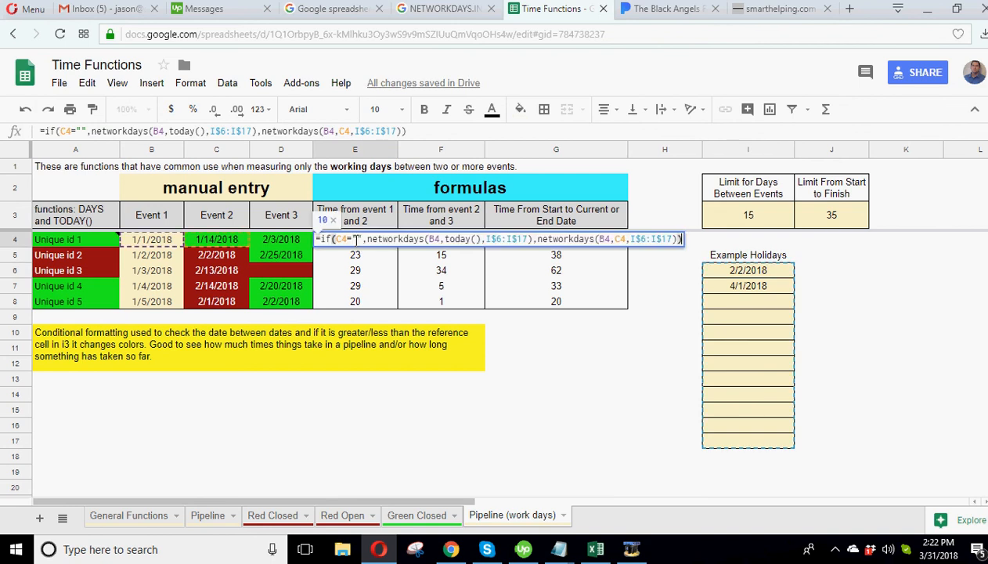
key(Escape)
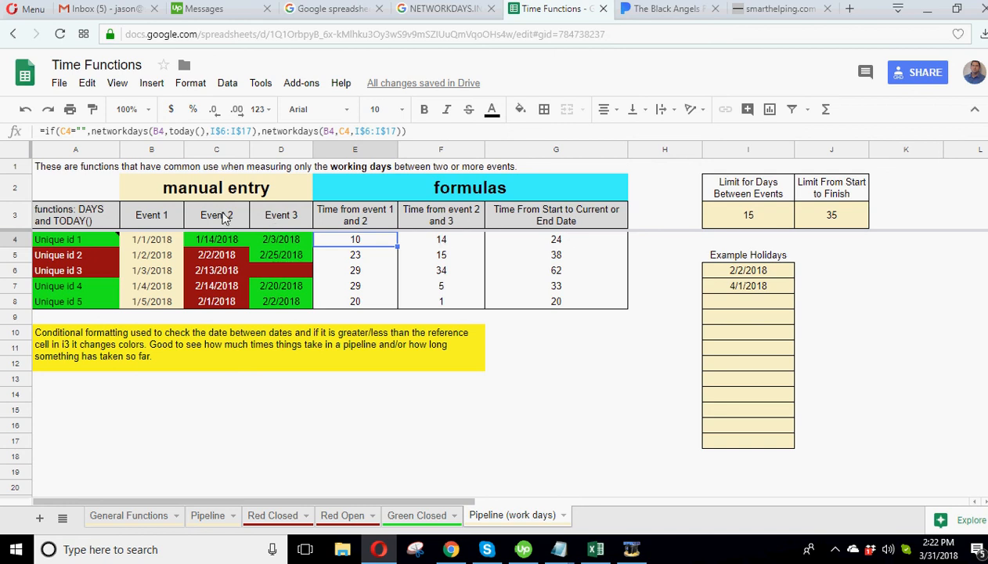
click(439, 243)
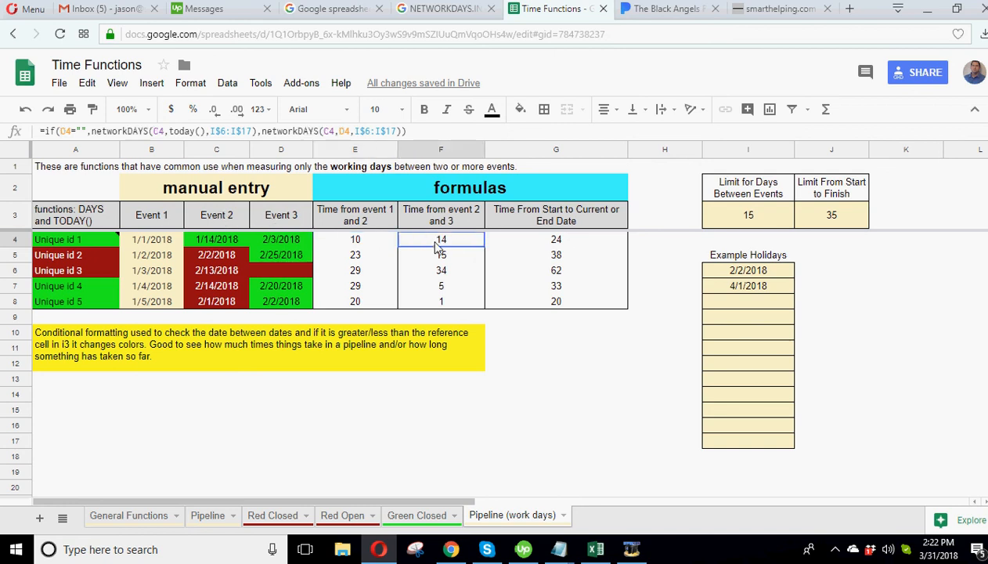
click(764, 268)
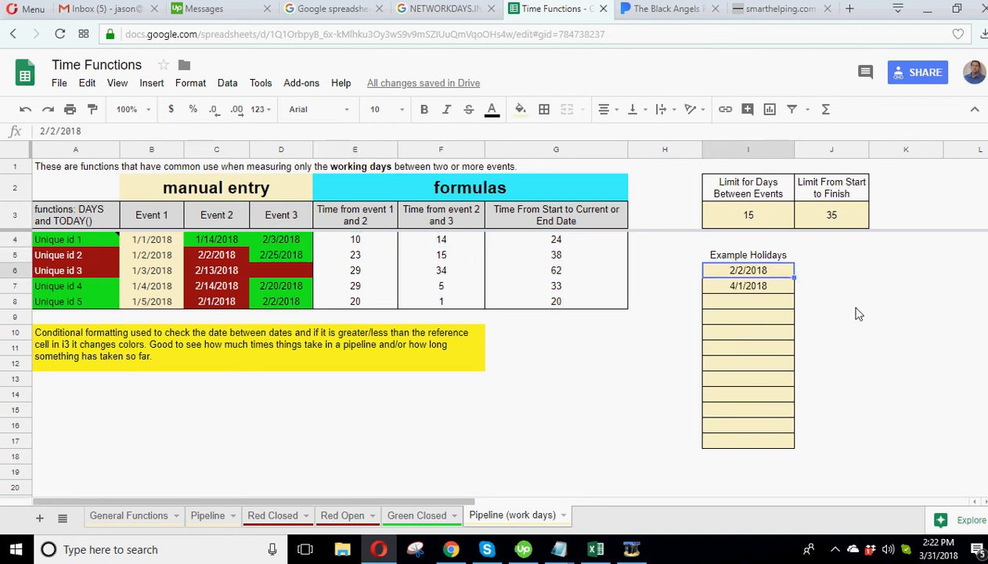
Clear the 2/2/2018 holiday in I6, check the NETWORKDAYS formula in F4 without it, and undo the deletion
key(Delete)
key(Down)
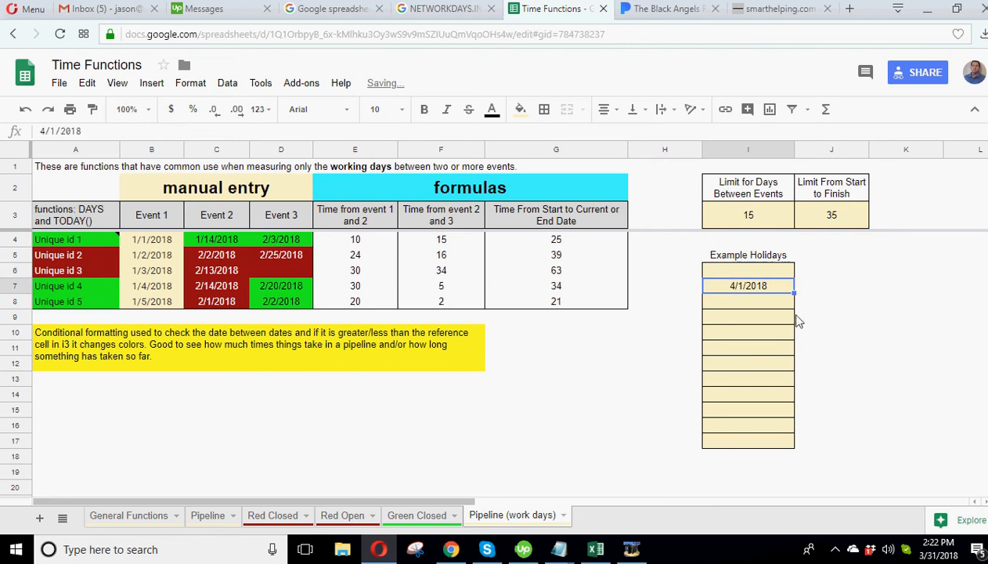
click(445, 242)
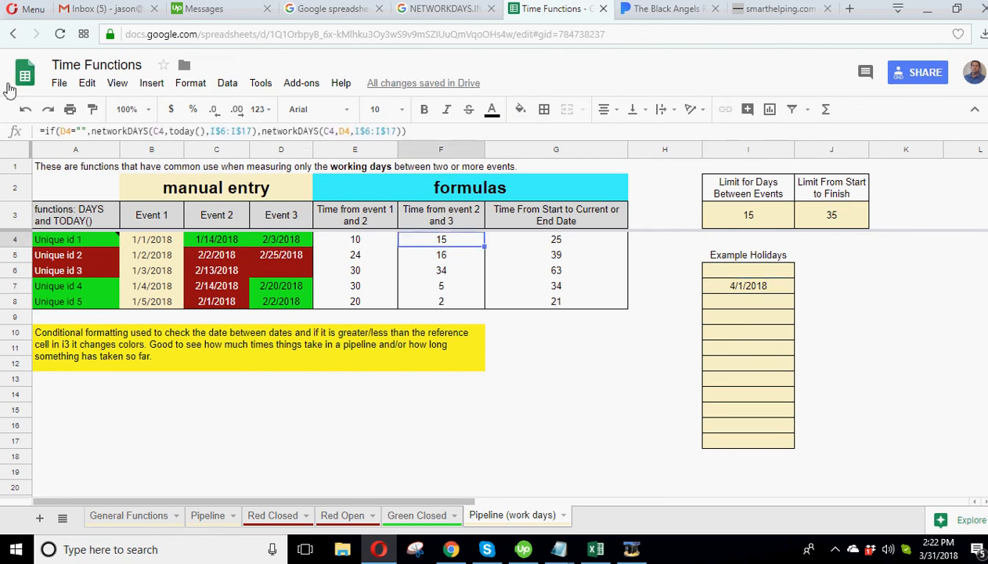
click(25, 110)
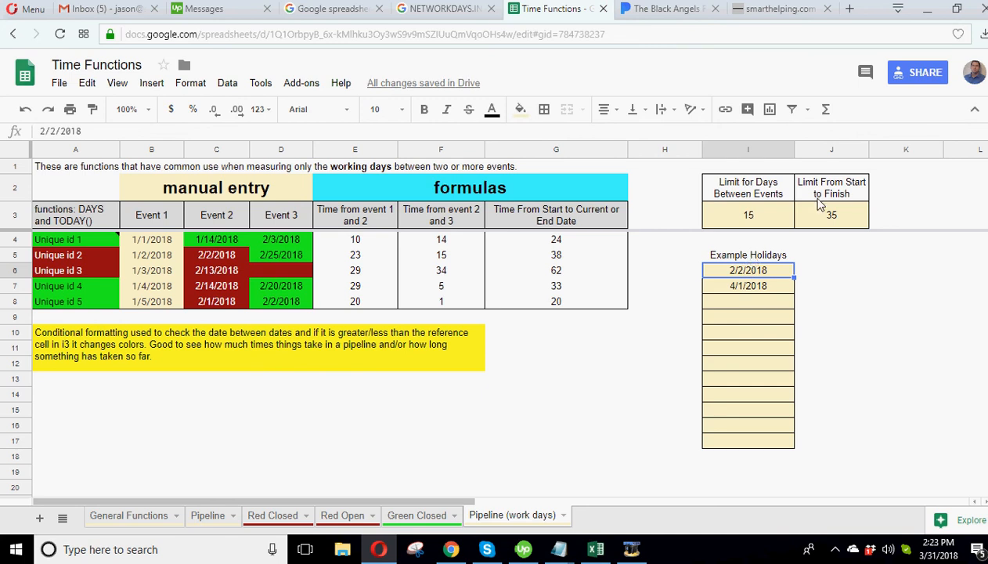
Compare the between-events and start-to-finish limits in I3 and J3 of Pipeline (work days) with those on the Pipeline sheet
click(758, 222)
click(832, 217)
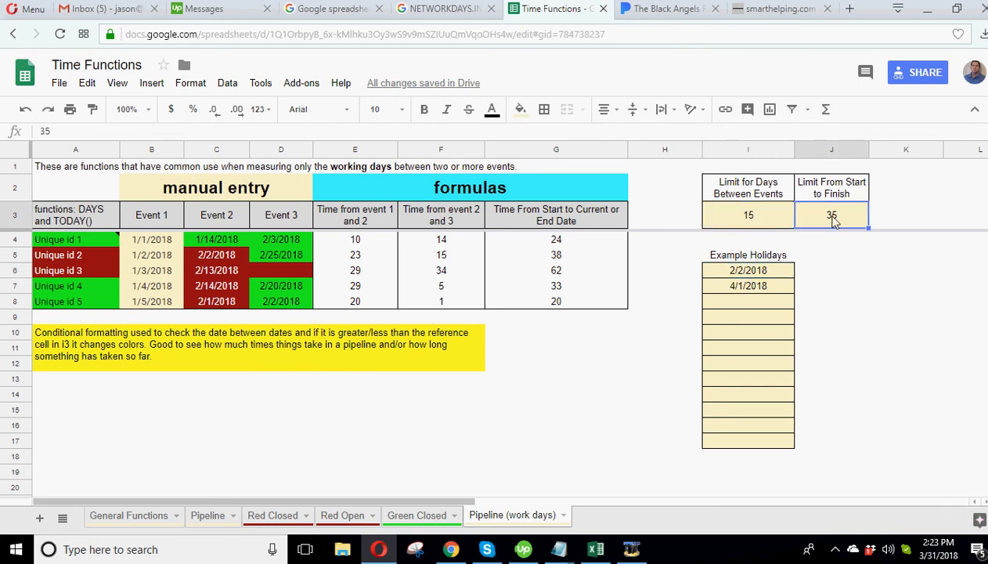
click(758, 217)
click(835, 217)
click(750, 214)
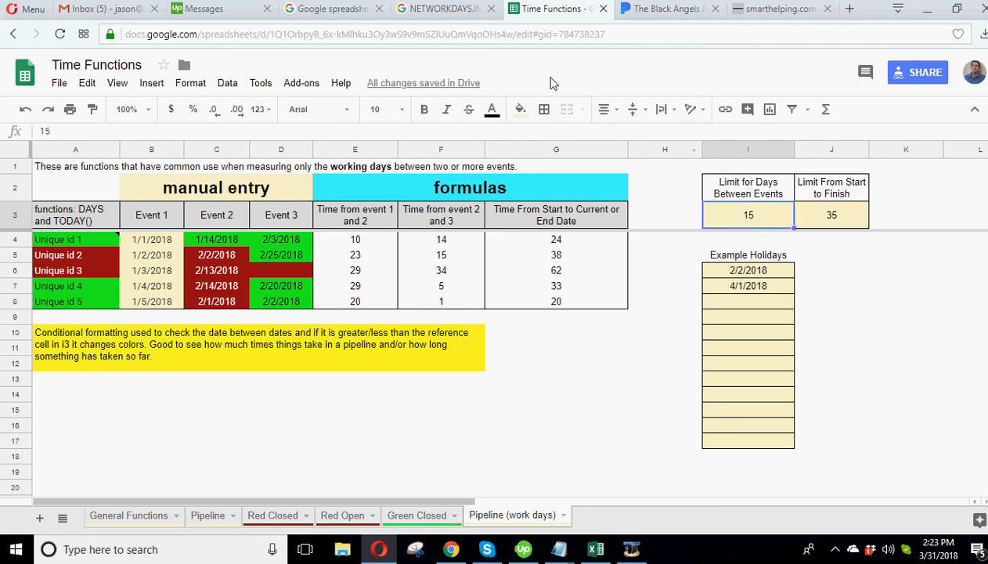
click(234, 523)
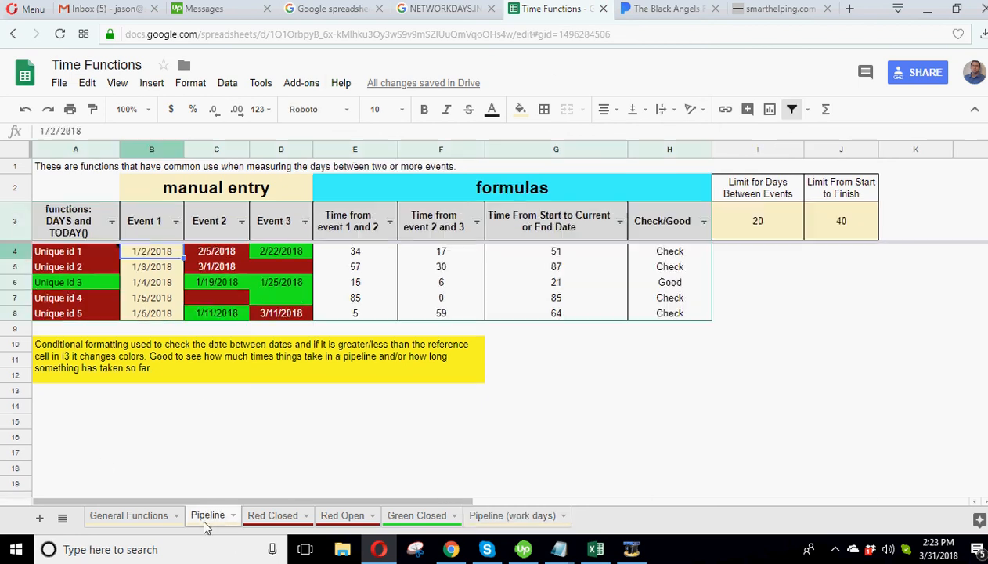
click(513, 515)
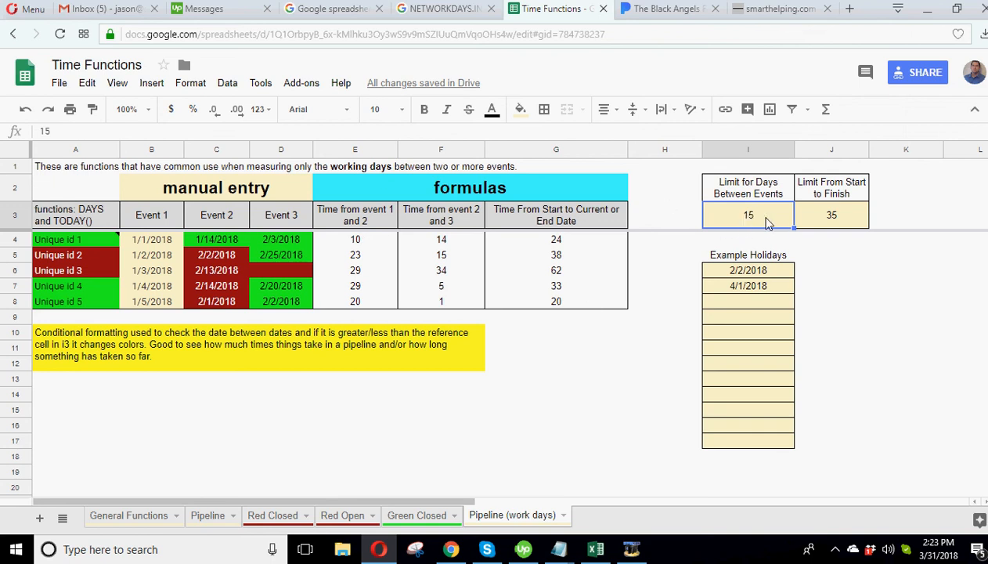
click(836, 221)
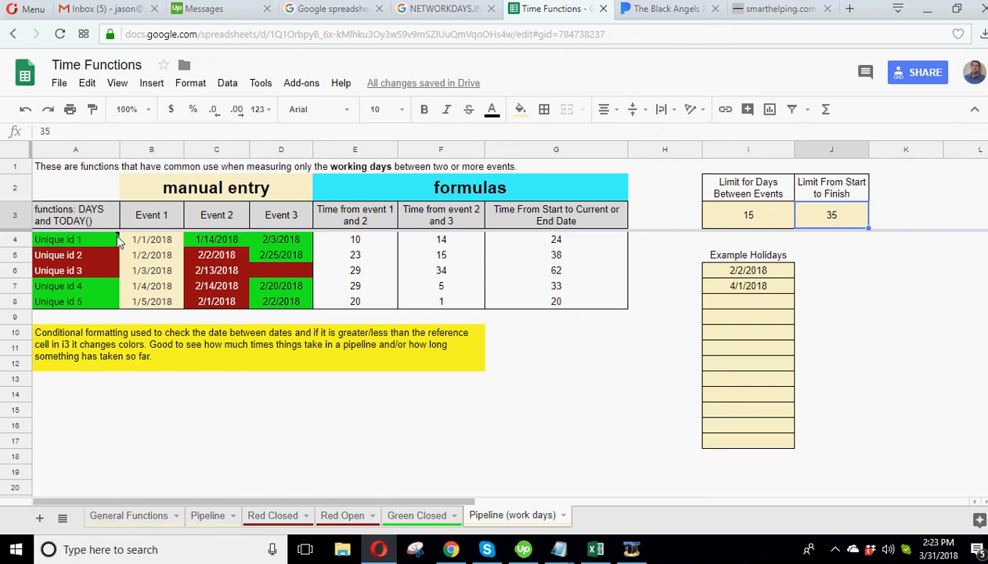
Review the unique ids in A4:A8 and the filtered lists on Red Closed, Red Open and Green Closed, and return to Pipeline (work days)
drag(77, 239, 76, 307)
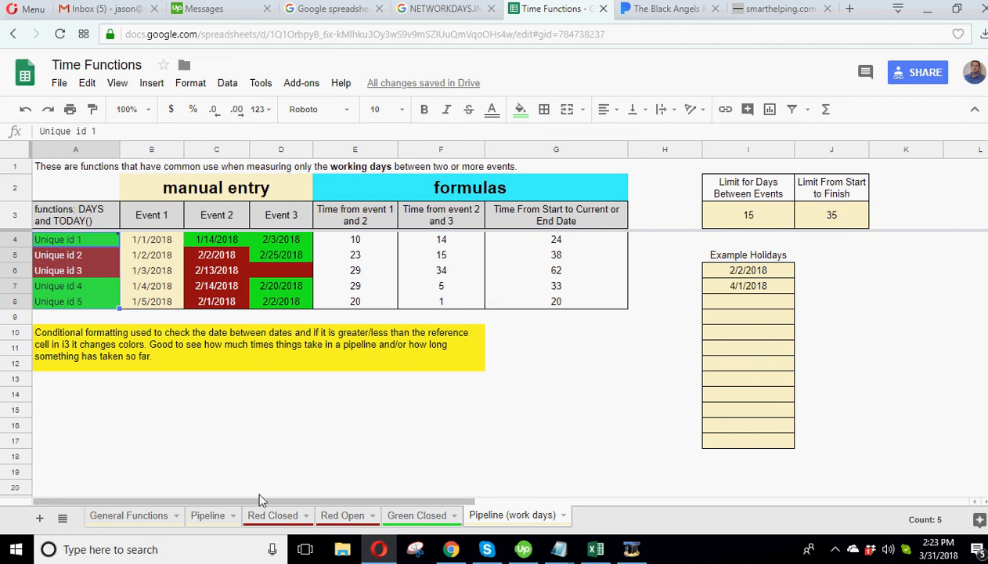
click(271, 519)
click(68, 210)
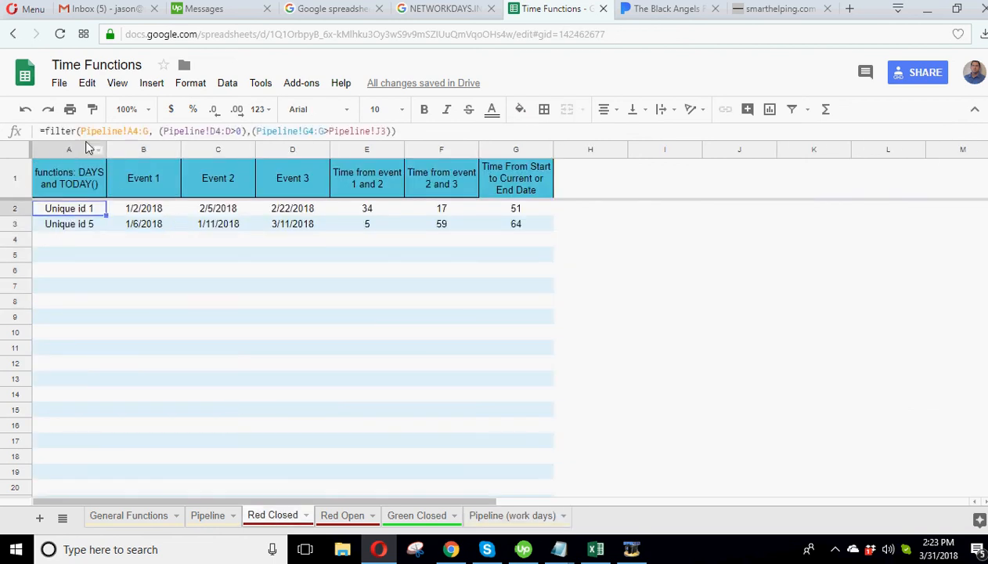
click(347, 517)
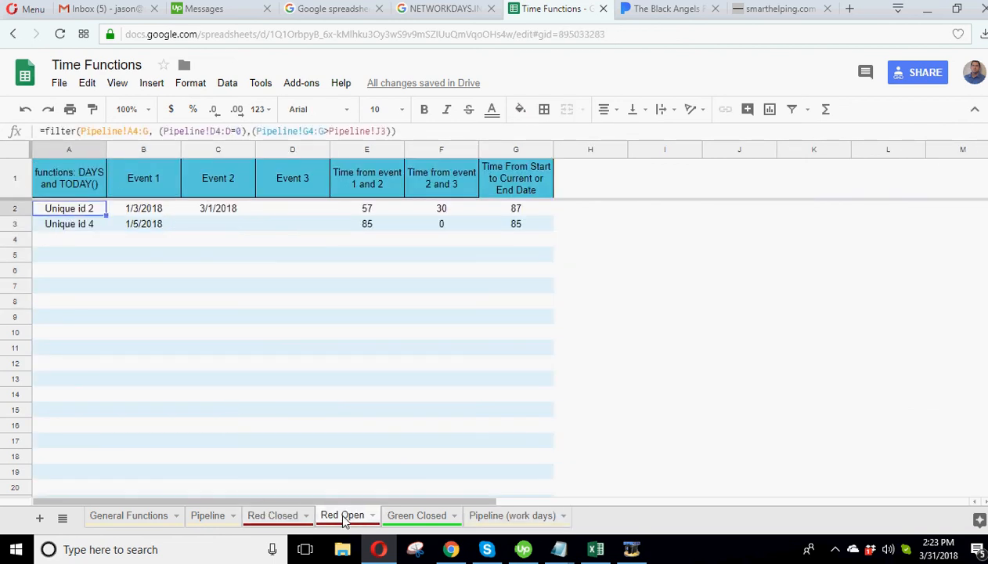
click(419, 521)
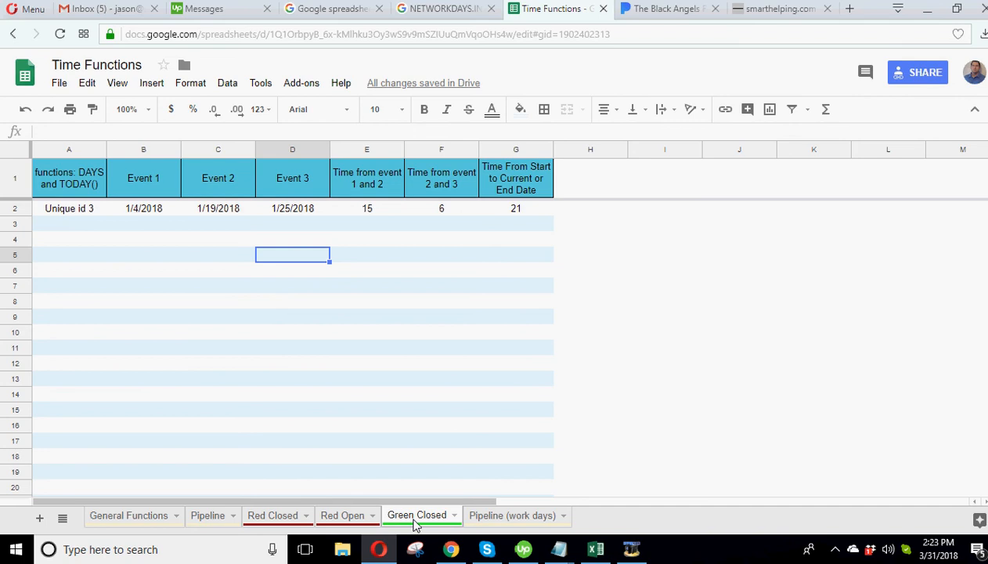
click(514, 516)
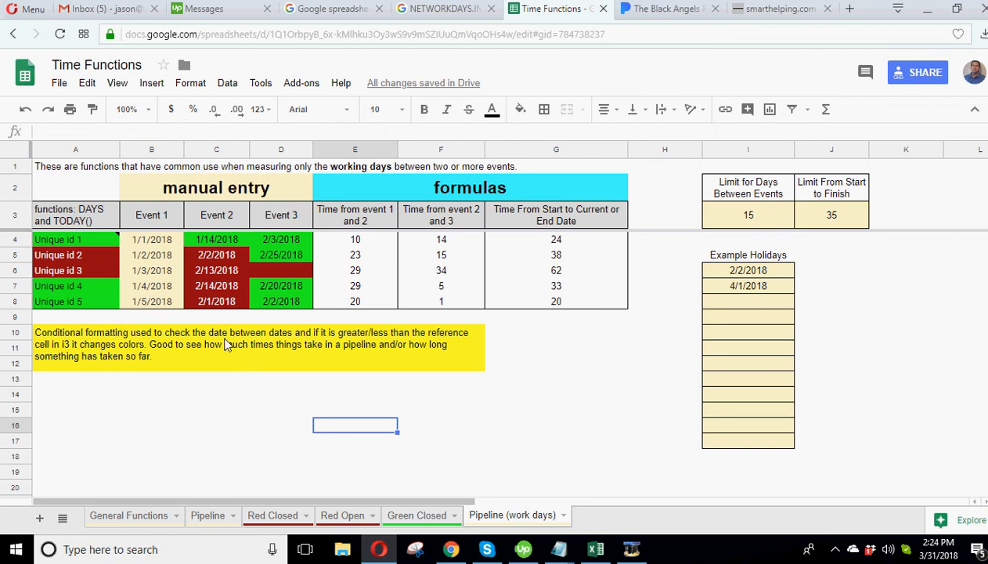
click(259, 385)
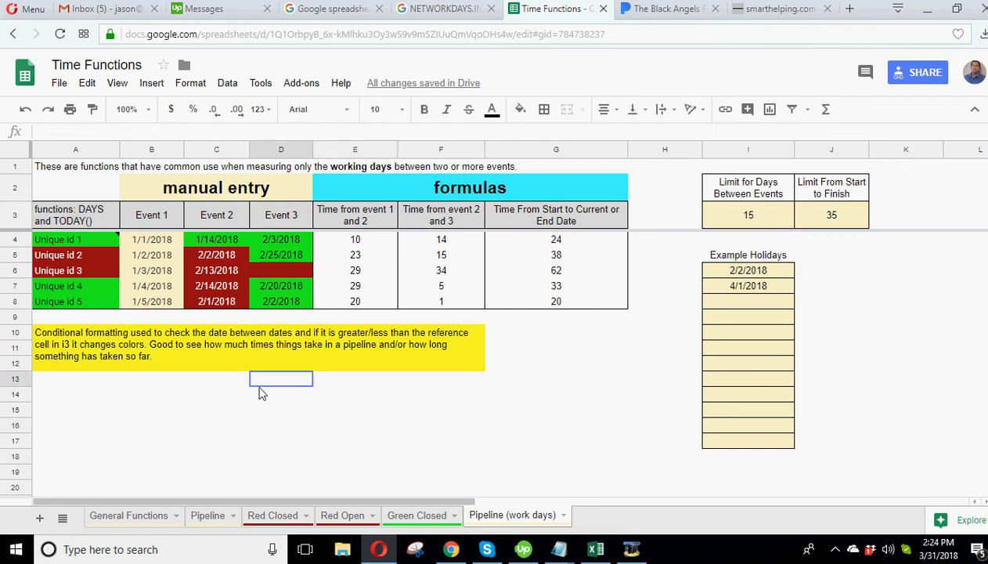
click(207, 385)
click(176, 382)
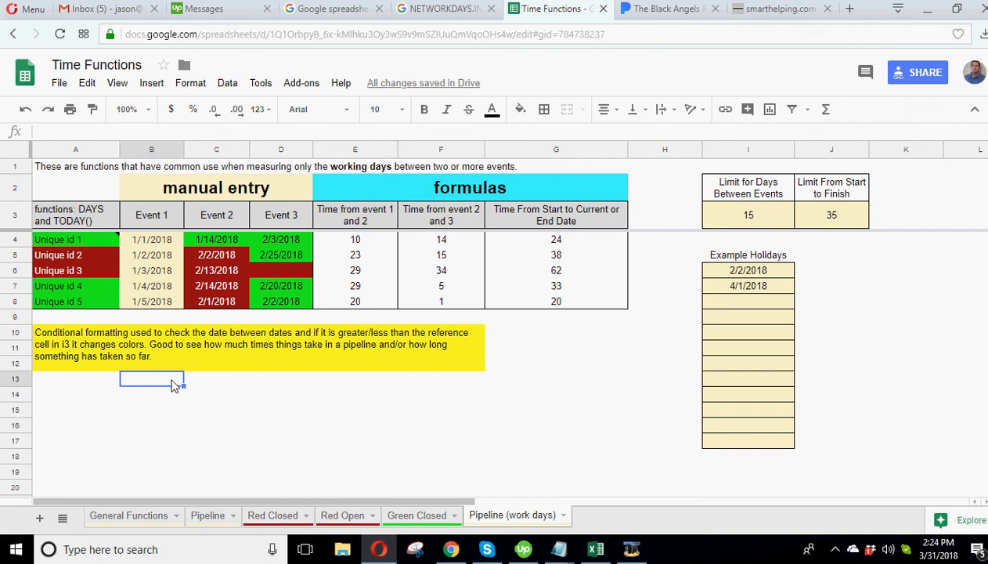
click(97, 383)
click(139, 383)
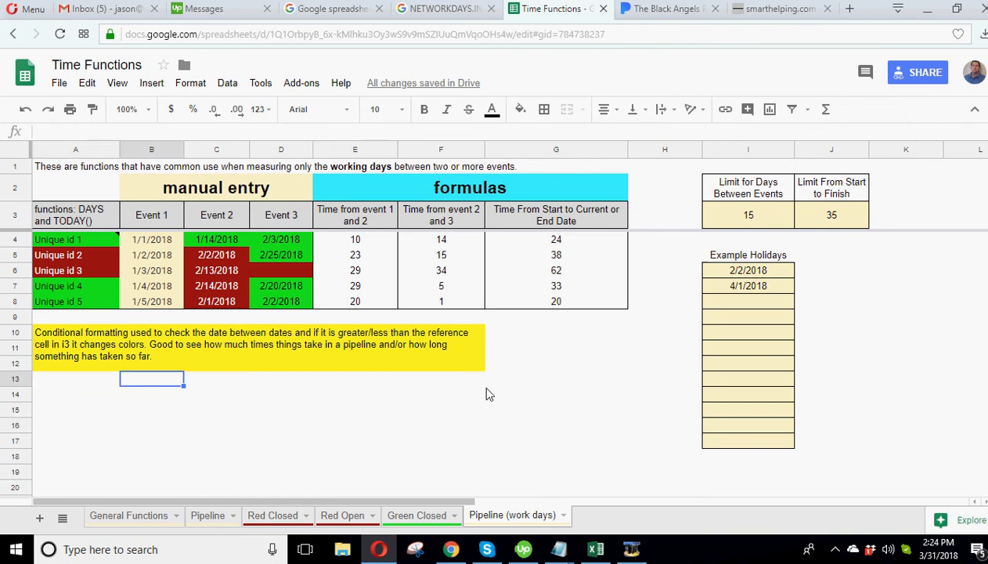